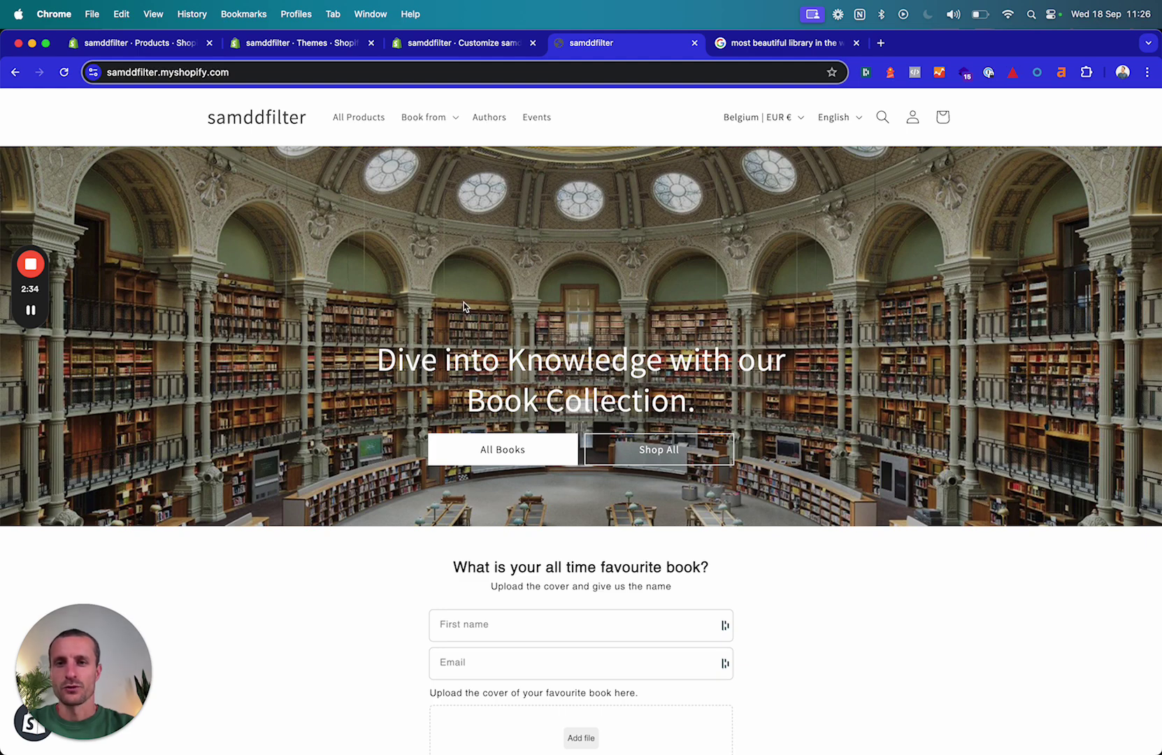
- View the storefront's All Products collection, followed by the Authors overview page
click(364, 126)
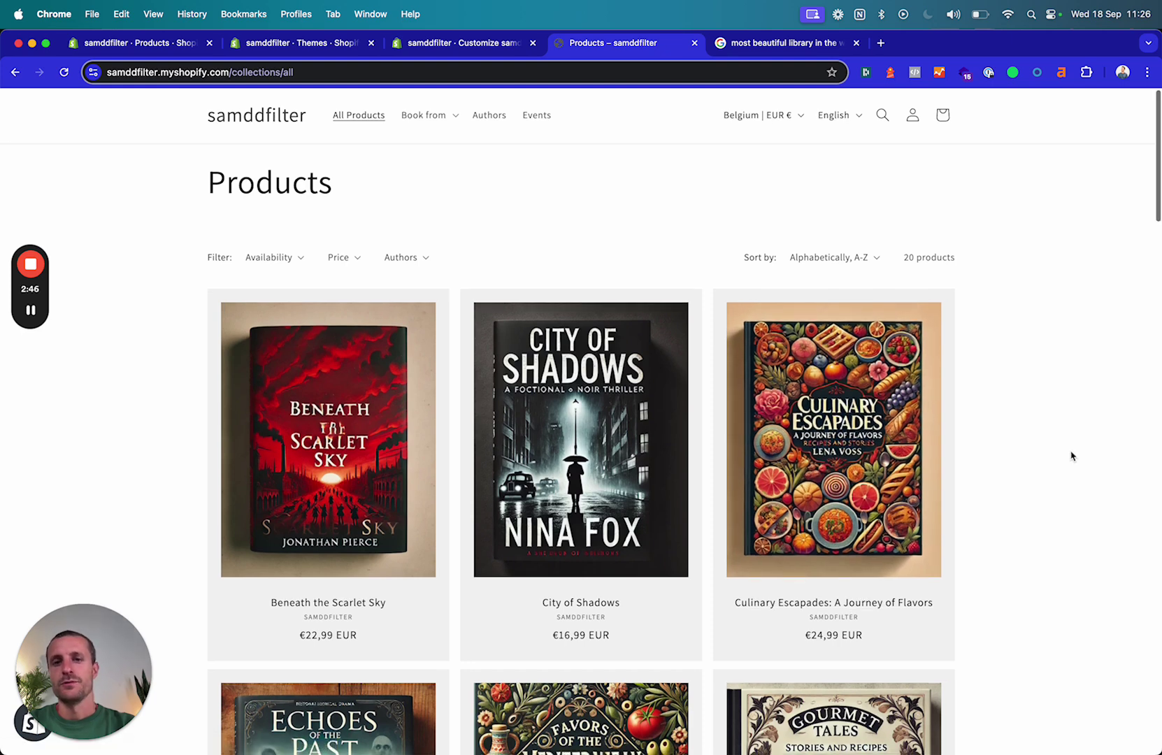
scroll(1071, 456, down, 3)
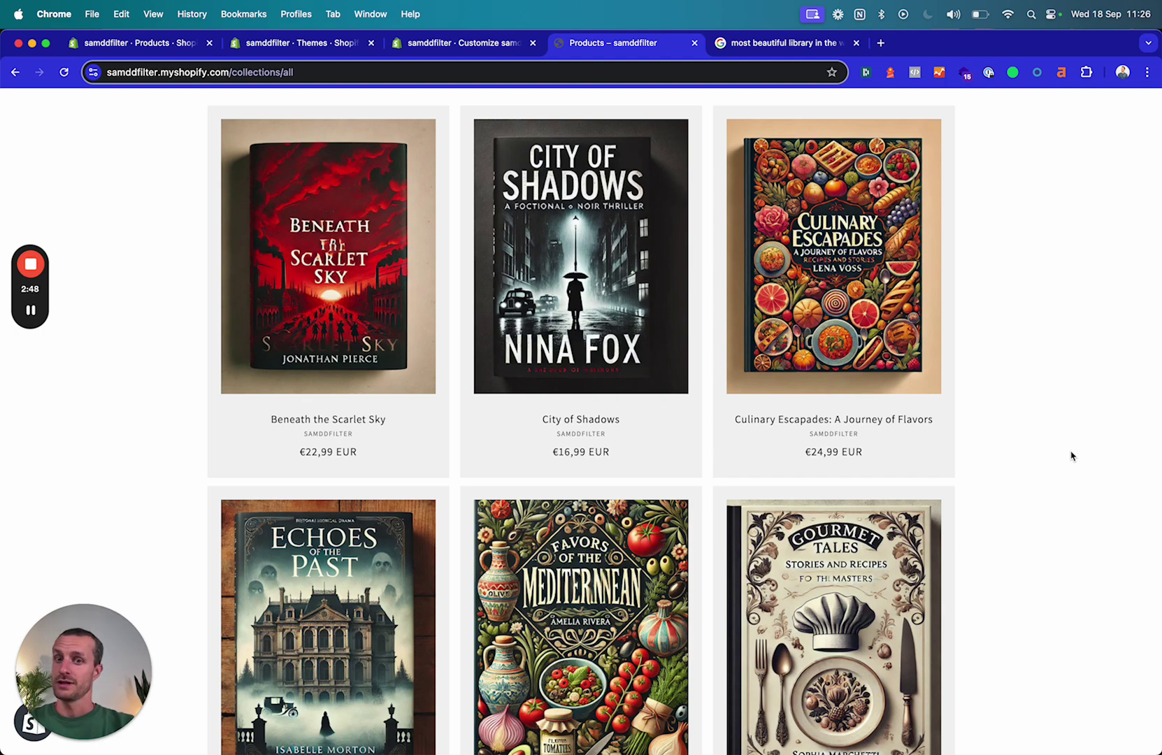
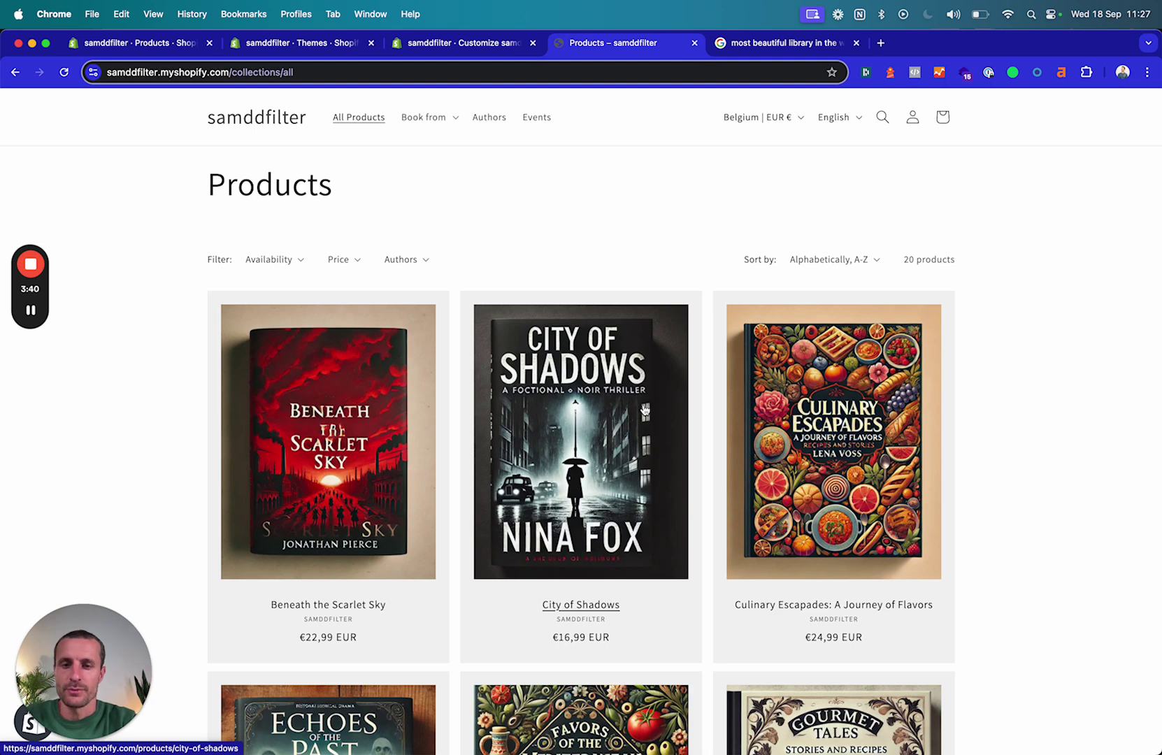
click(487, 120)
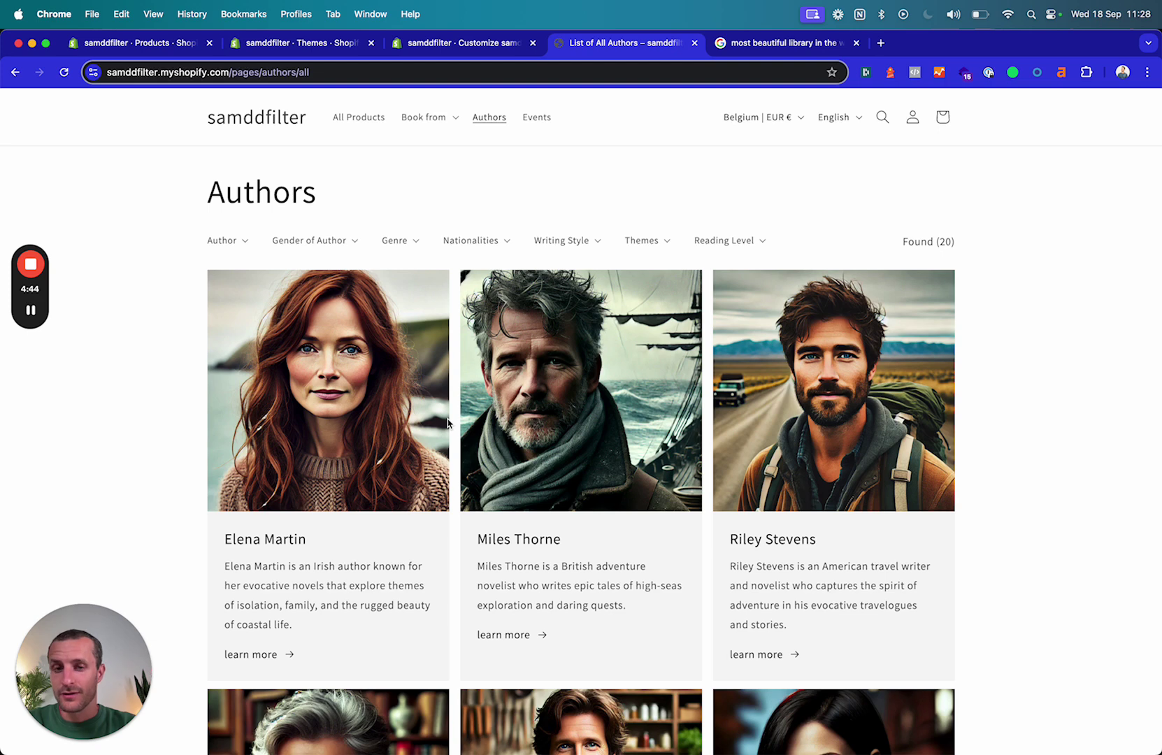
- Open the storefront's Events page and filter the events by the language English
click(539, 120)
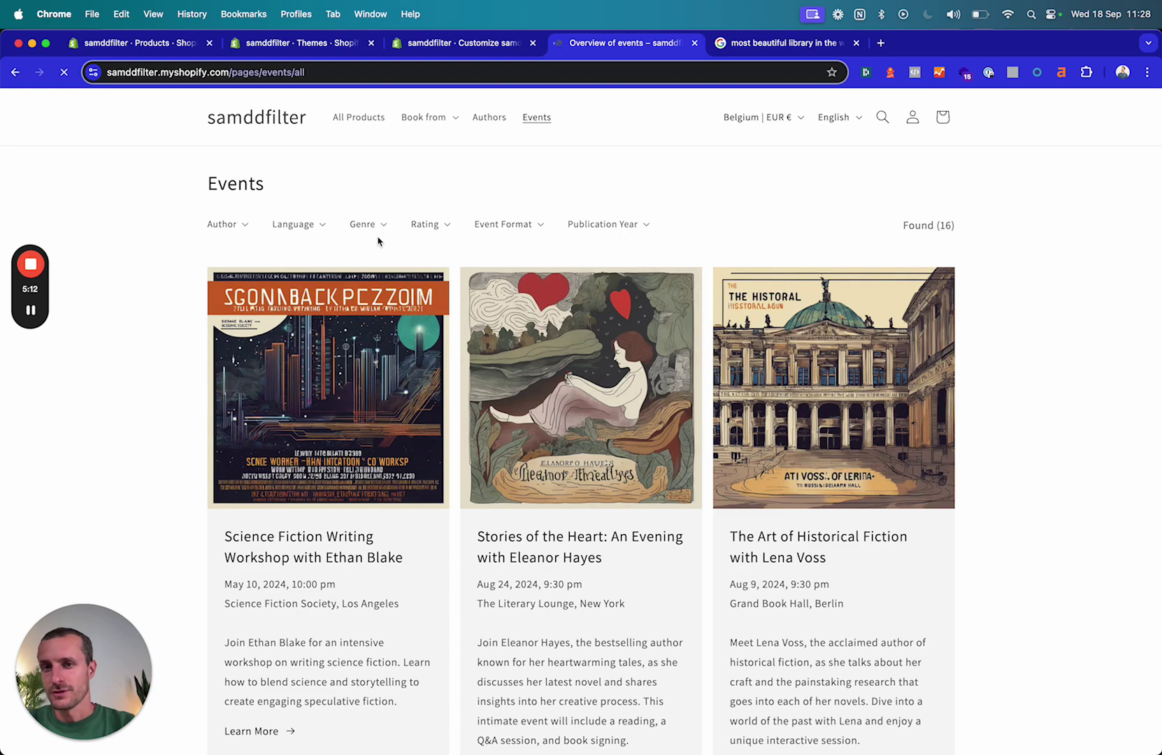
click(315, 236)
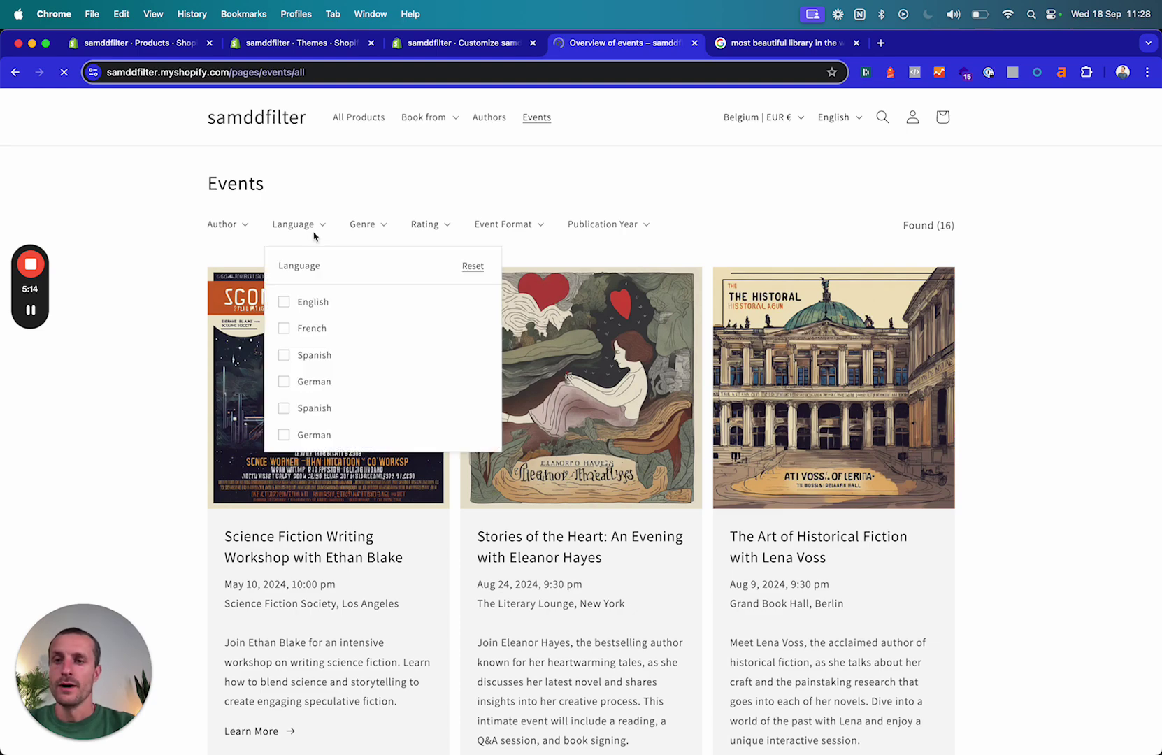
click(285, 303)
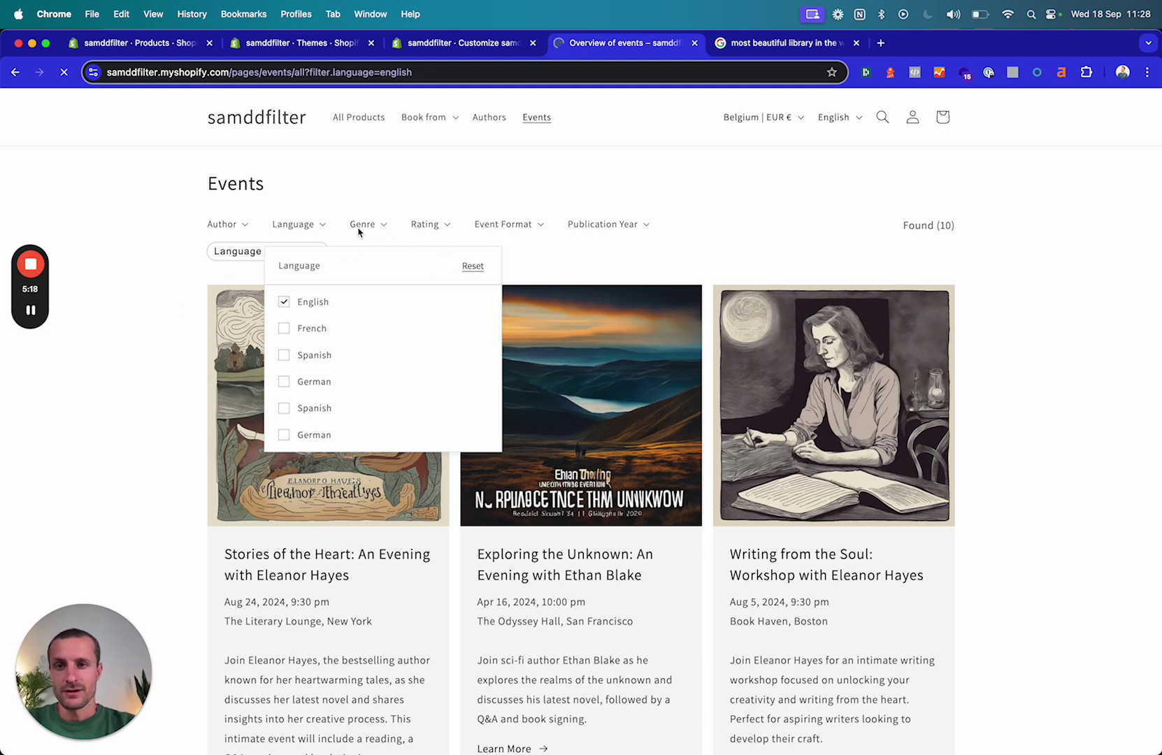
click(306, 228)
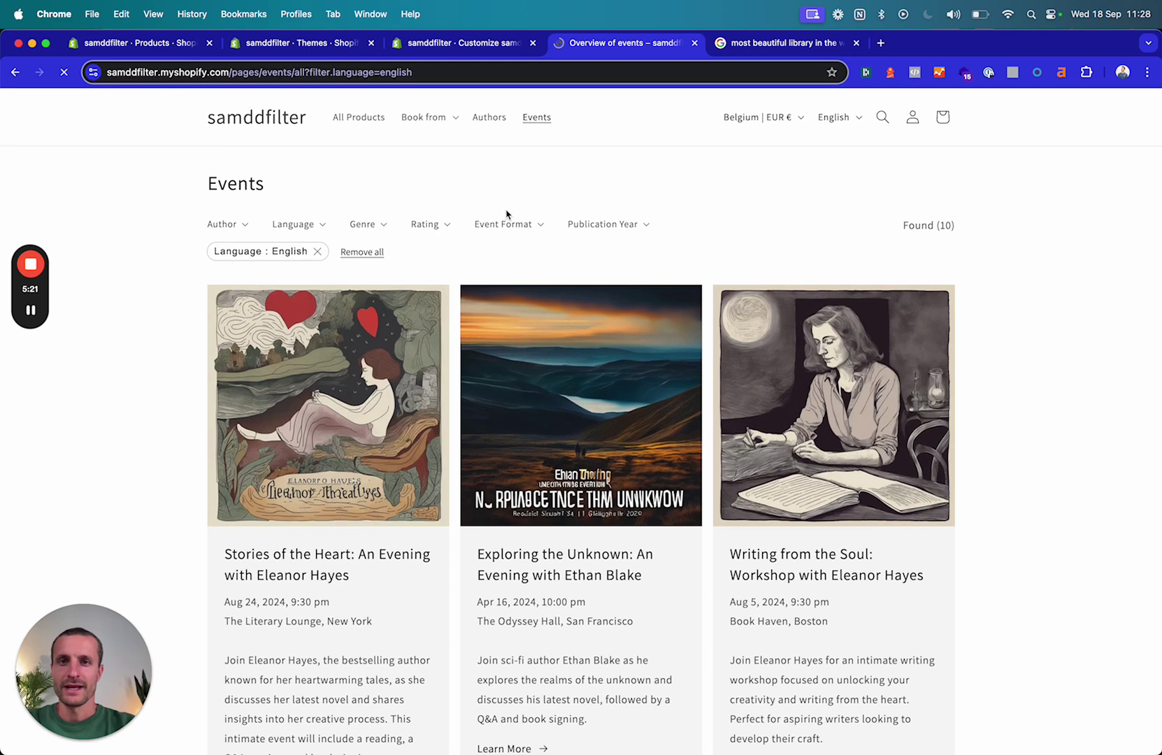
- Switch to the Shopify admin and open the Metaobjects overview in the store's content
click(470, 52)
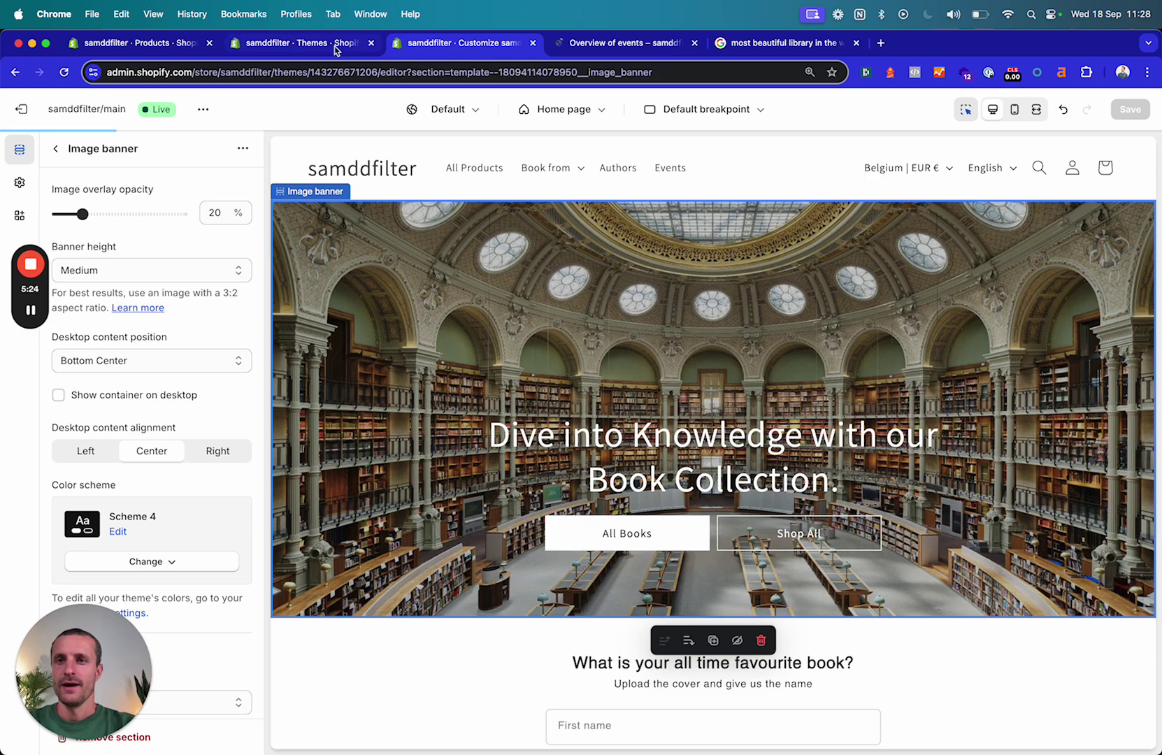
click(328, 46)
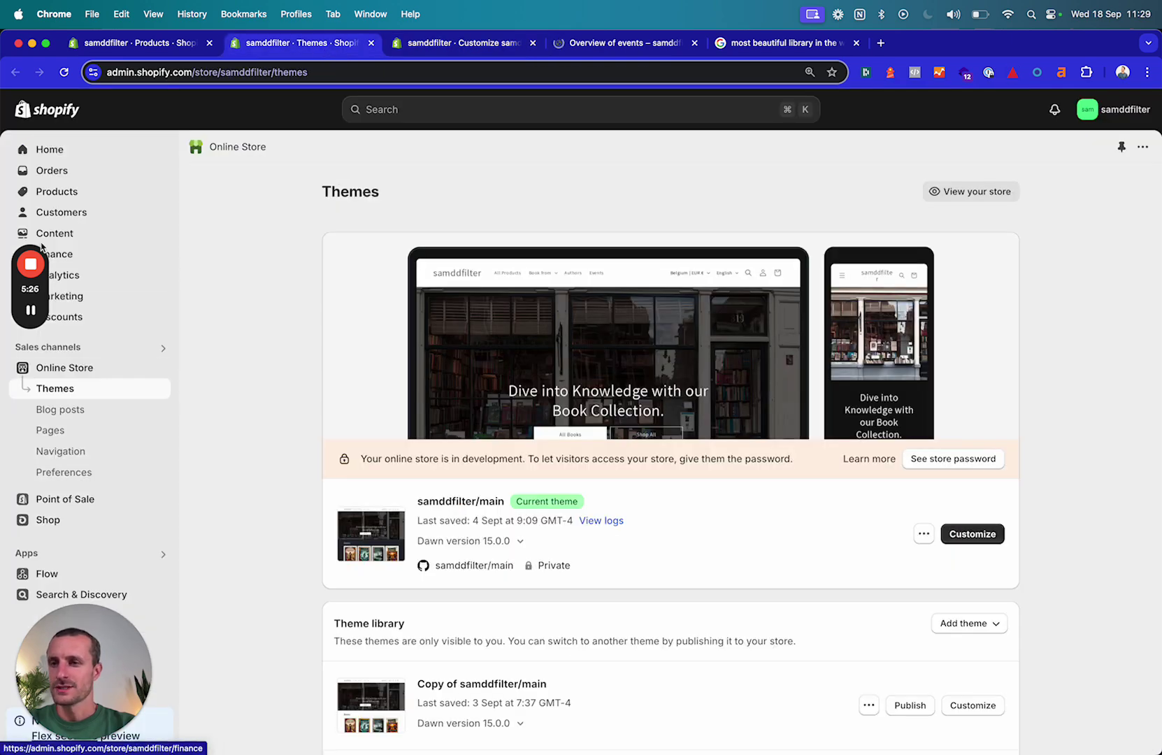
drag(31, 247, 1103, 276)
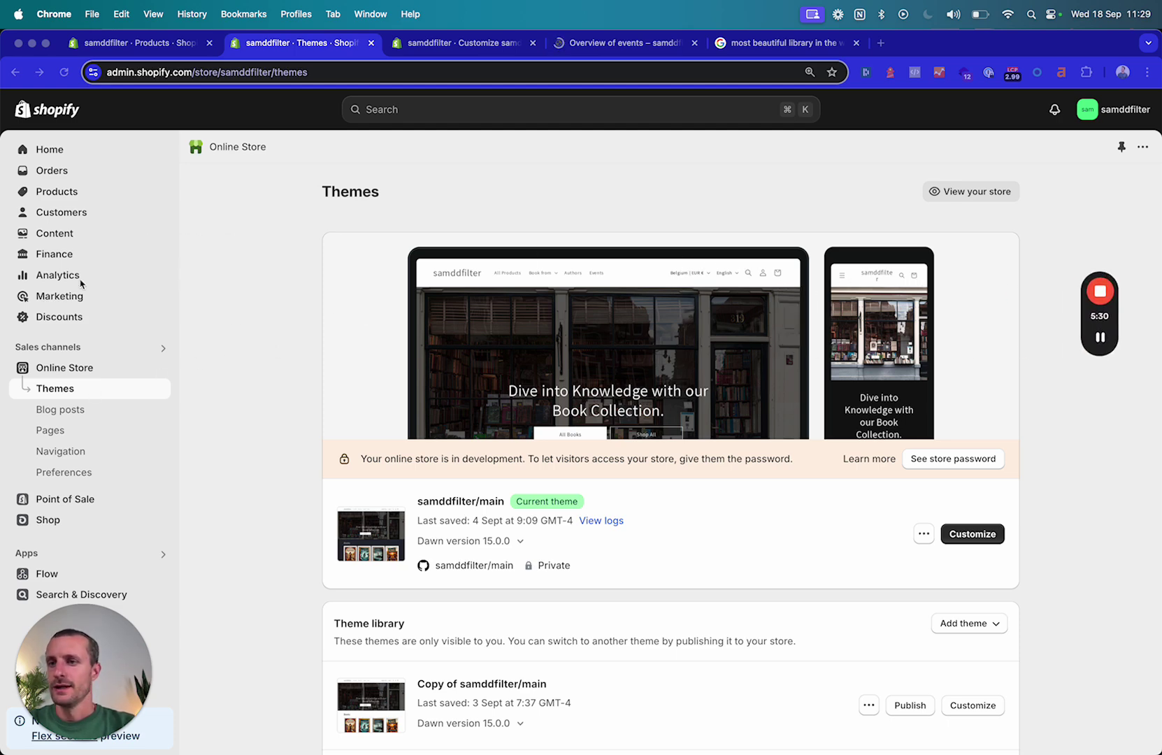
click(70, 237)
click(69, 238)
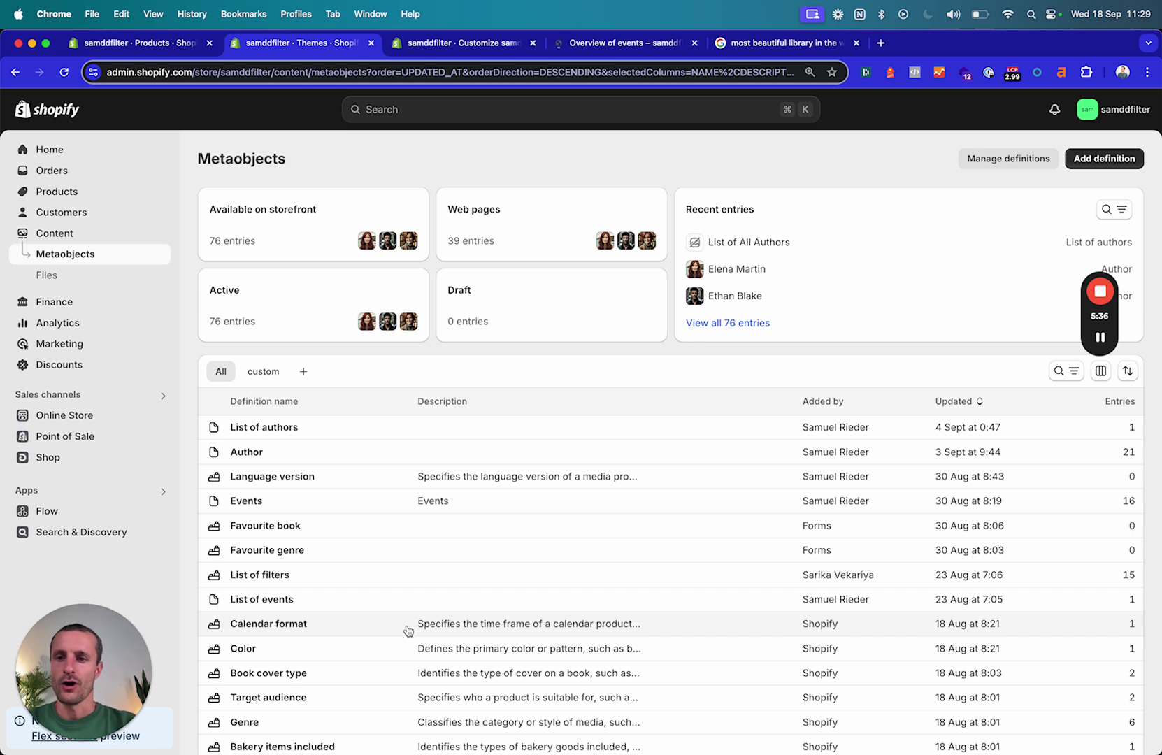
- Open the definition of the Author metaobject, review its first fields, and close it again
scroll(408, 631, down, 3)
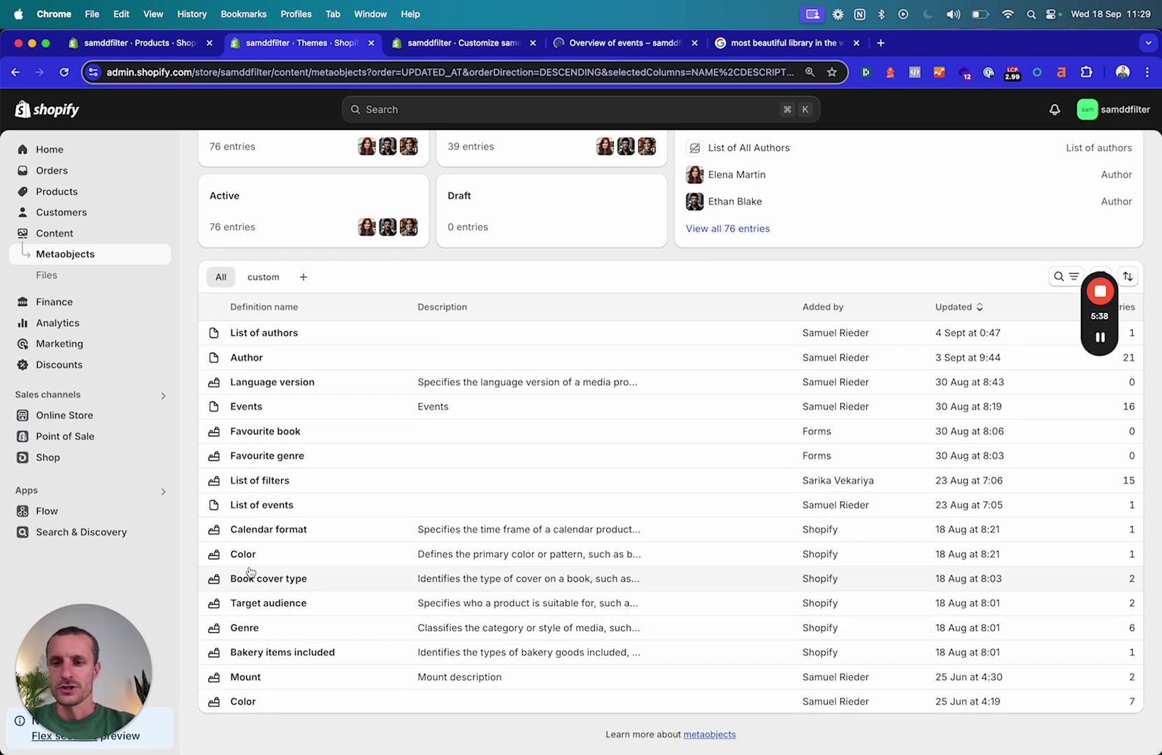
click(254, 360)
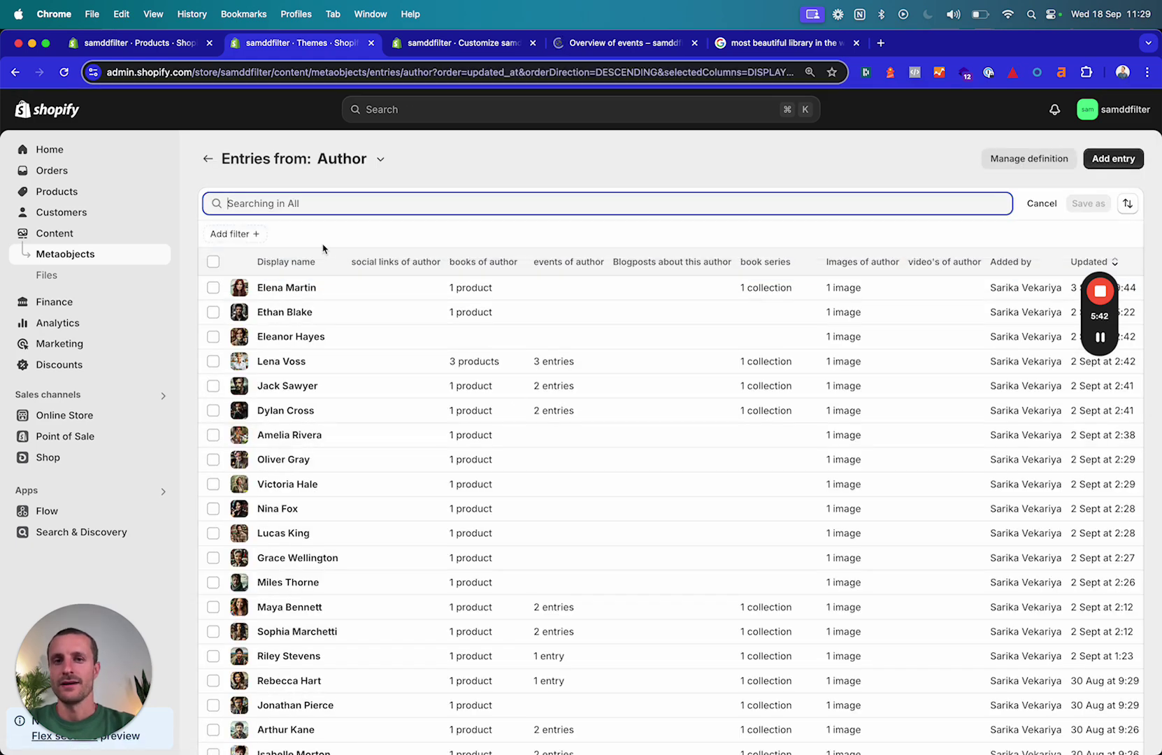
click(1043, 163)
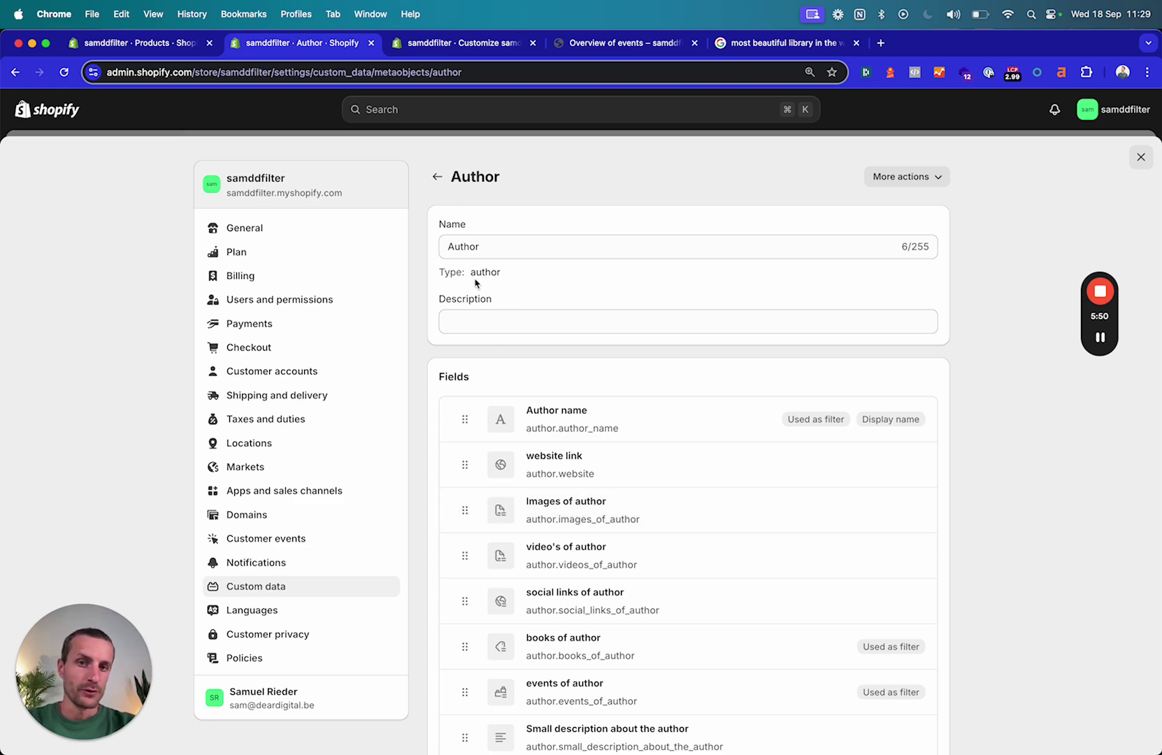
click(552, 322)
scroll(559, 433, down, 2)
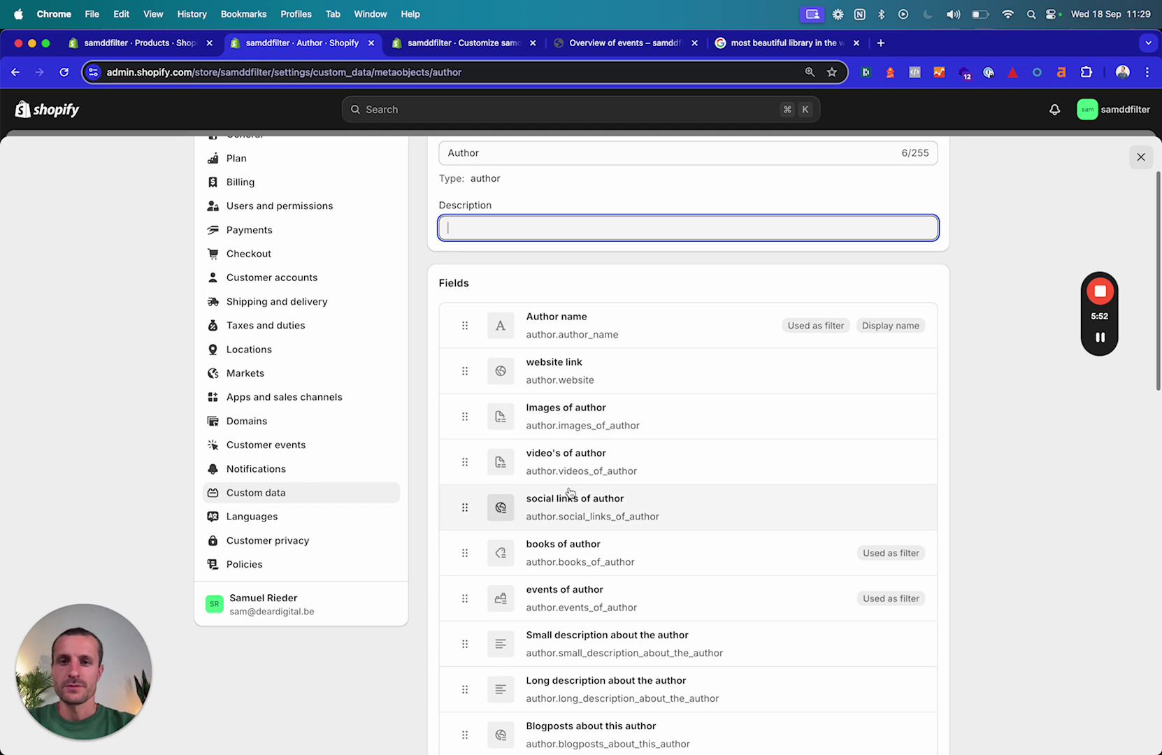
scroll(570, 493, down, 1)
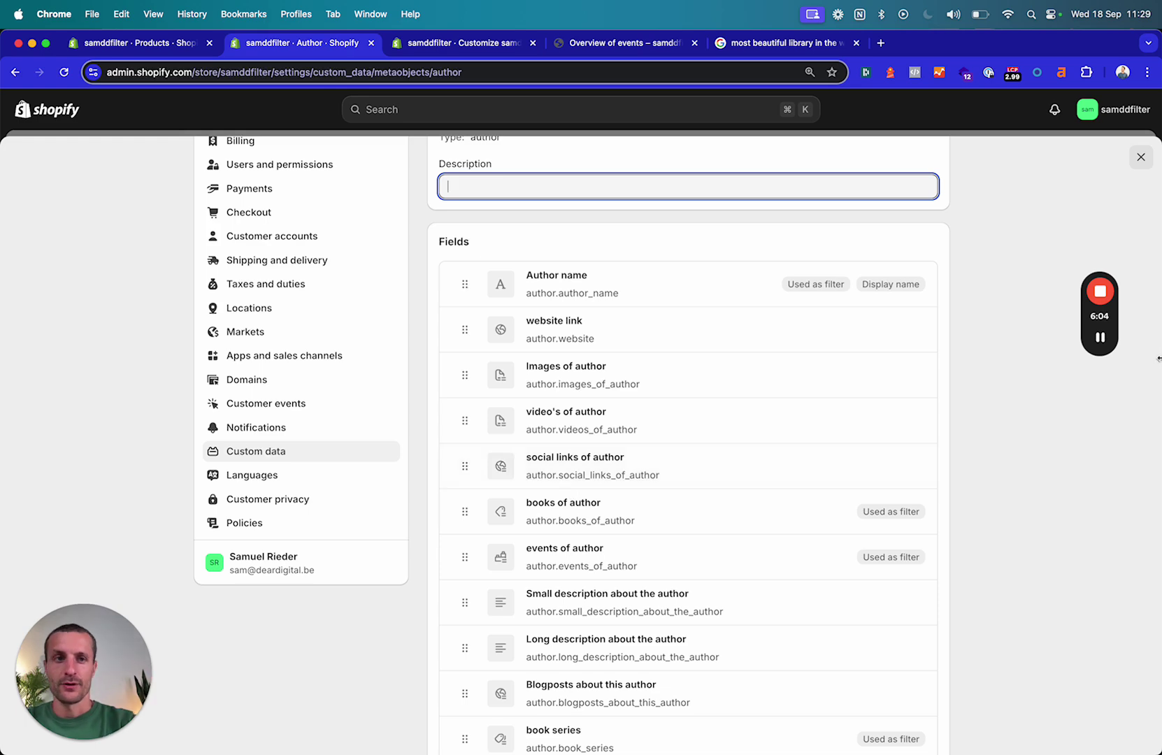
click(1140, 157)
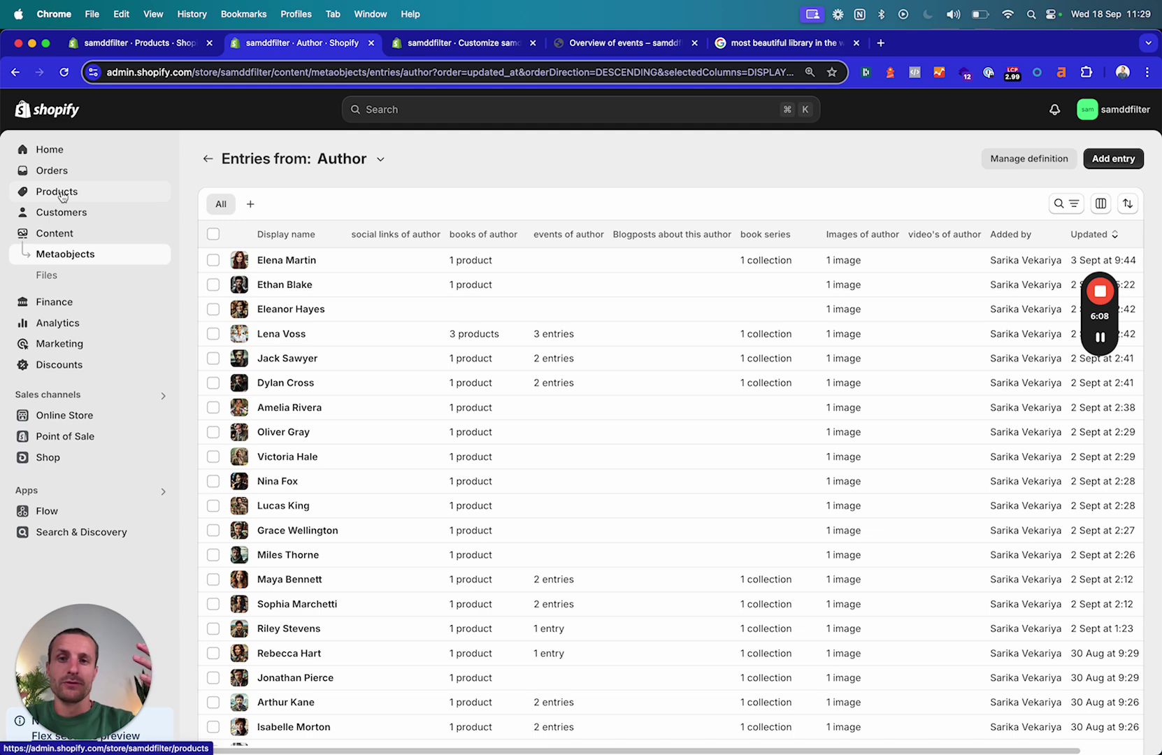
- Open the product Beneath the Scarlet Sky and review its title, description, media, category and pricing
click(63, 197)
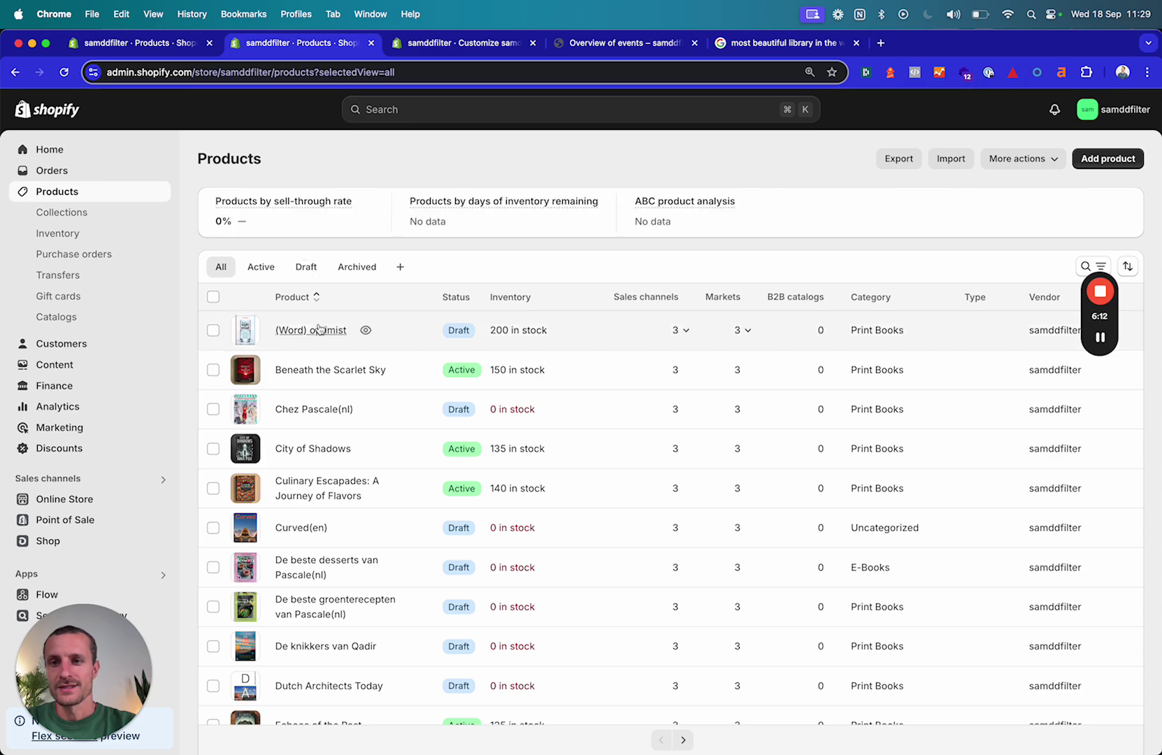
click(322, 370)
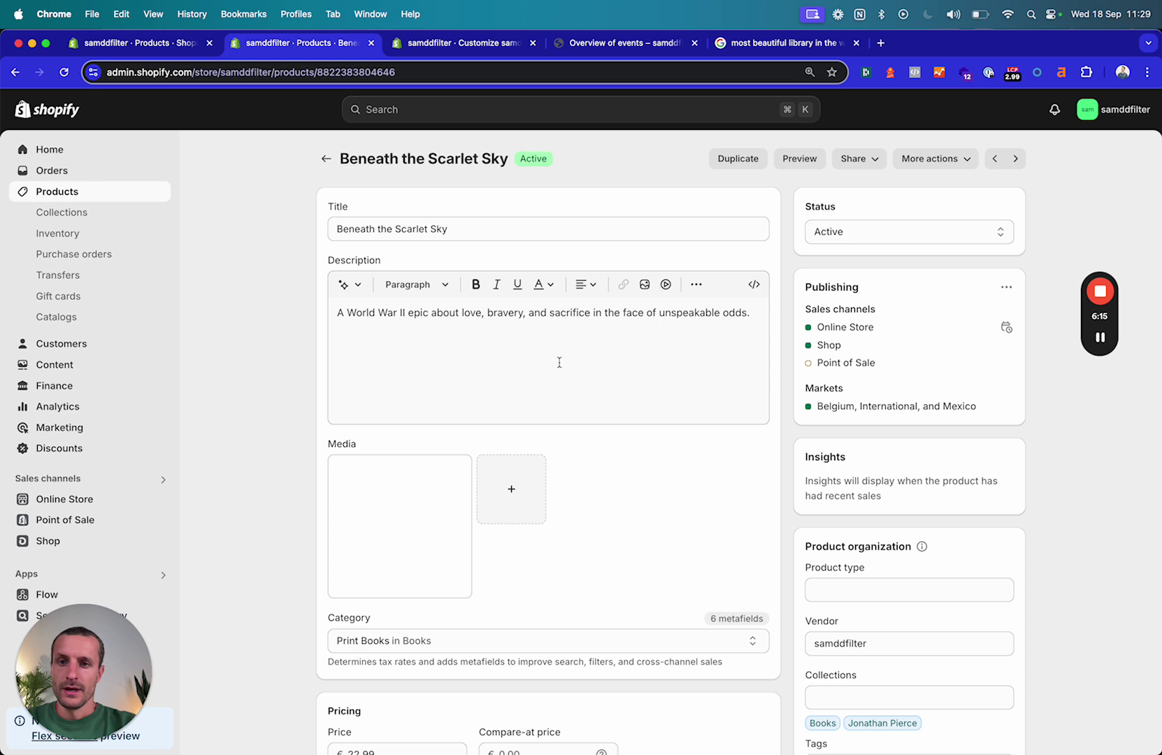
click(487, 230)
click(483, 331)
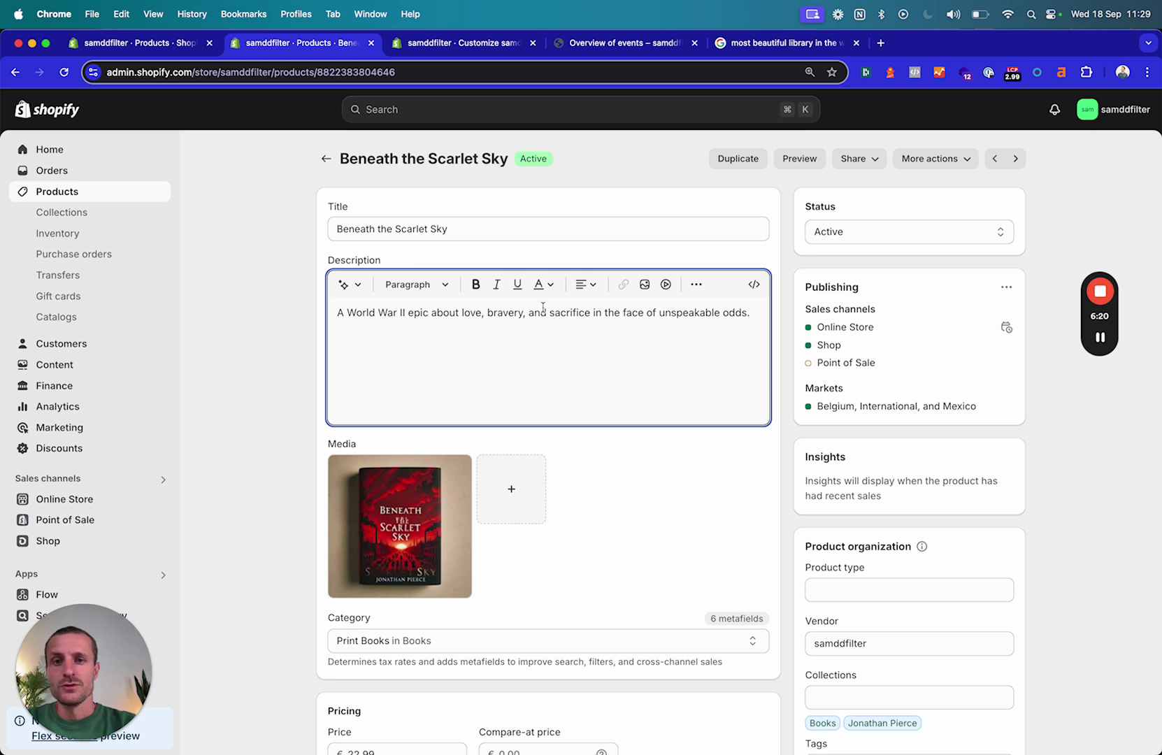
scroll(518, 472, down, 2)
scroll(518, 472, down, 5)
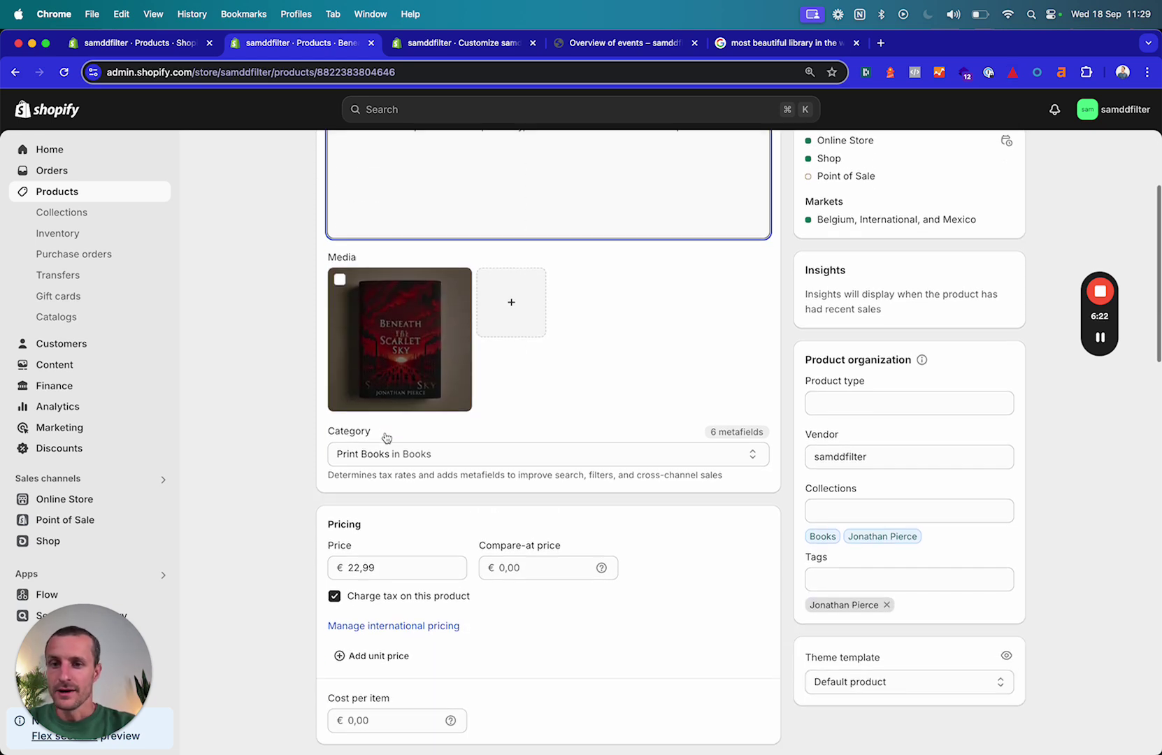
scroll(437, 475, up, 7)
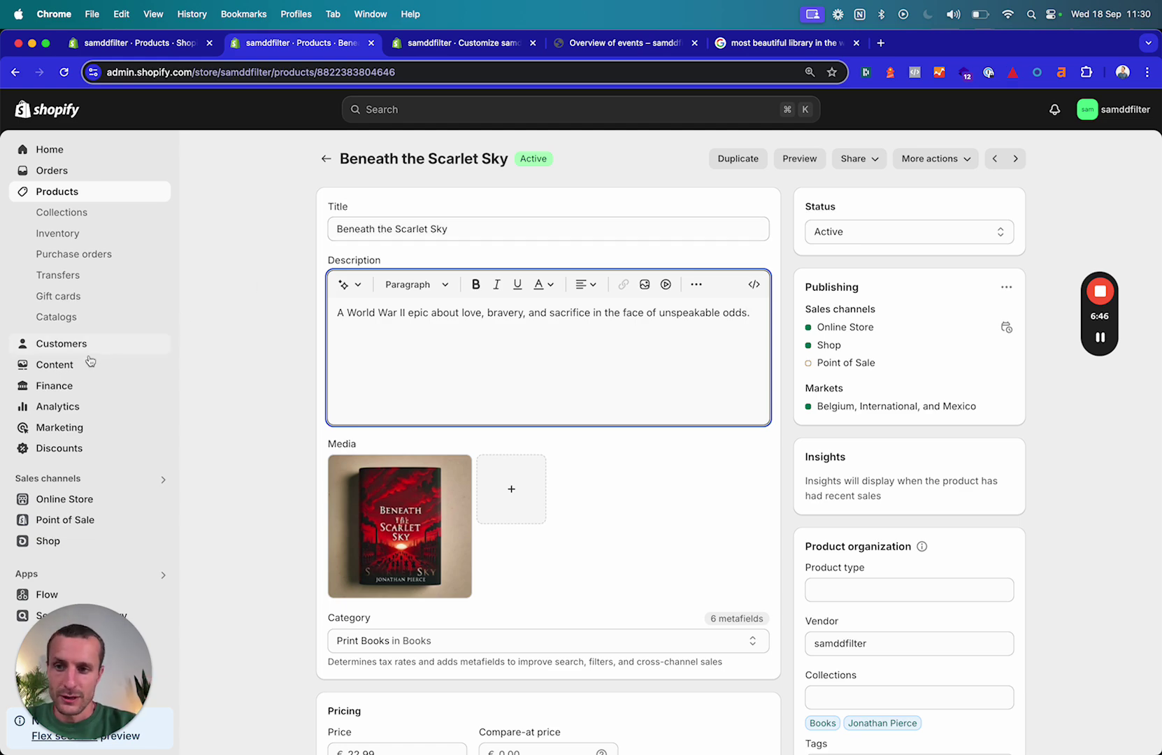
- Return to the store's metaobjects and reopen the definition of the Author metaobject
click(57, 366)
scroll(294, 475, down, 2)
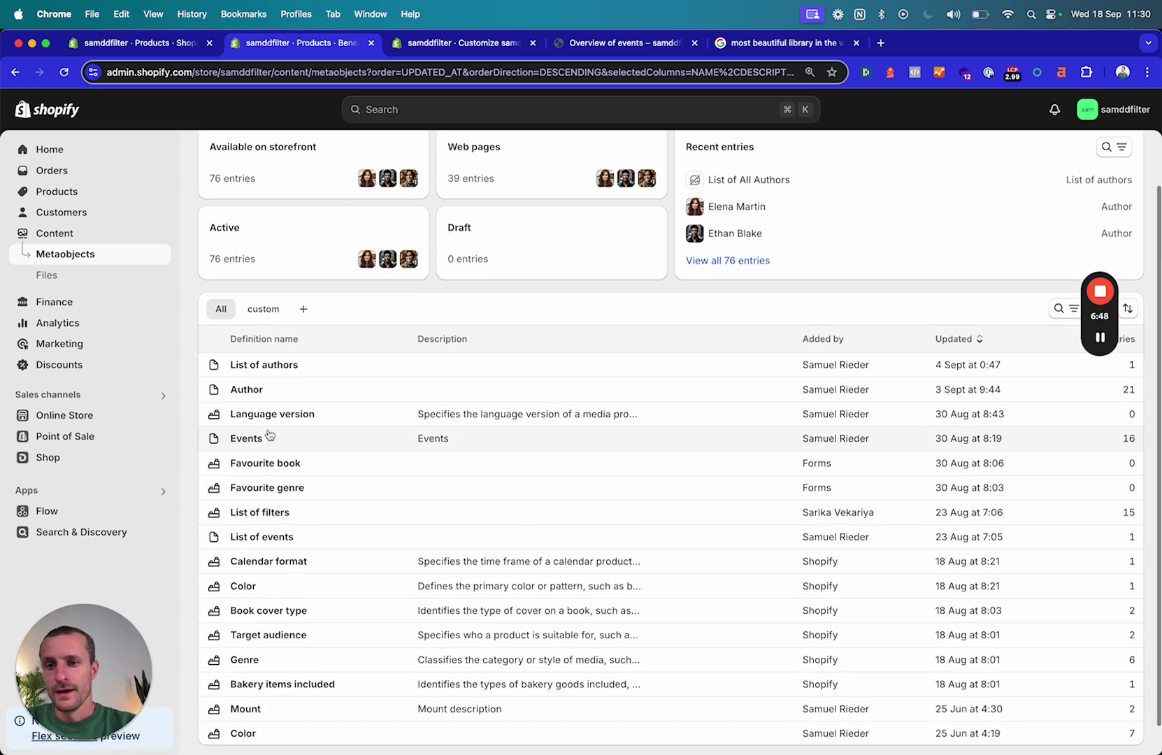
click(247, 390)
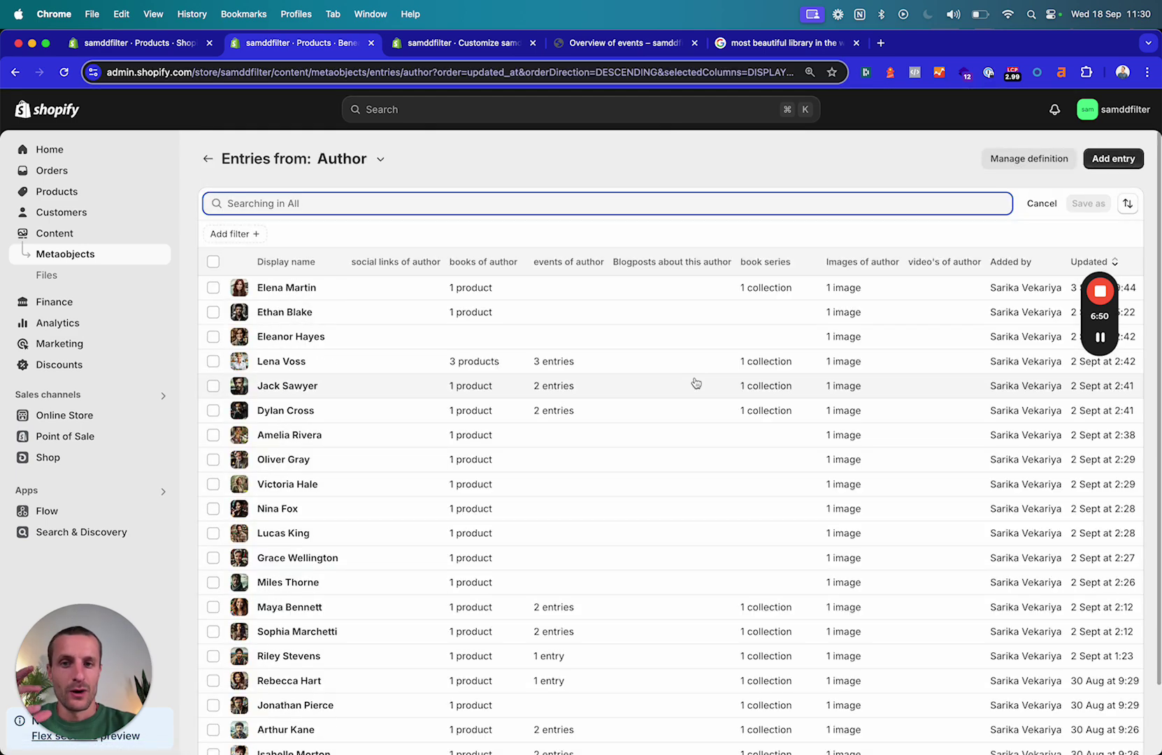
click(1028, 159)
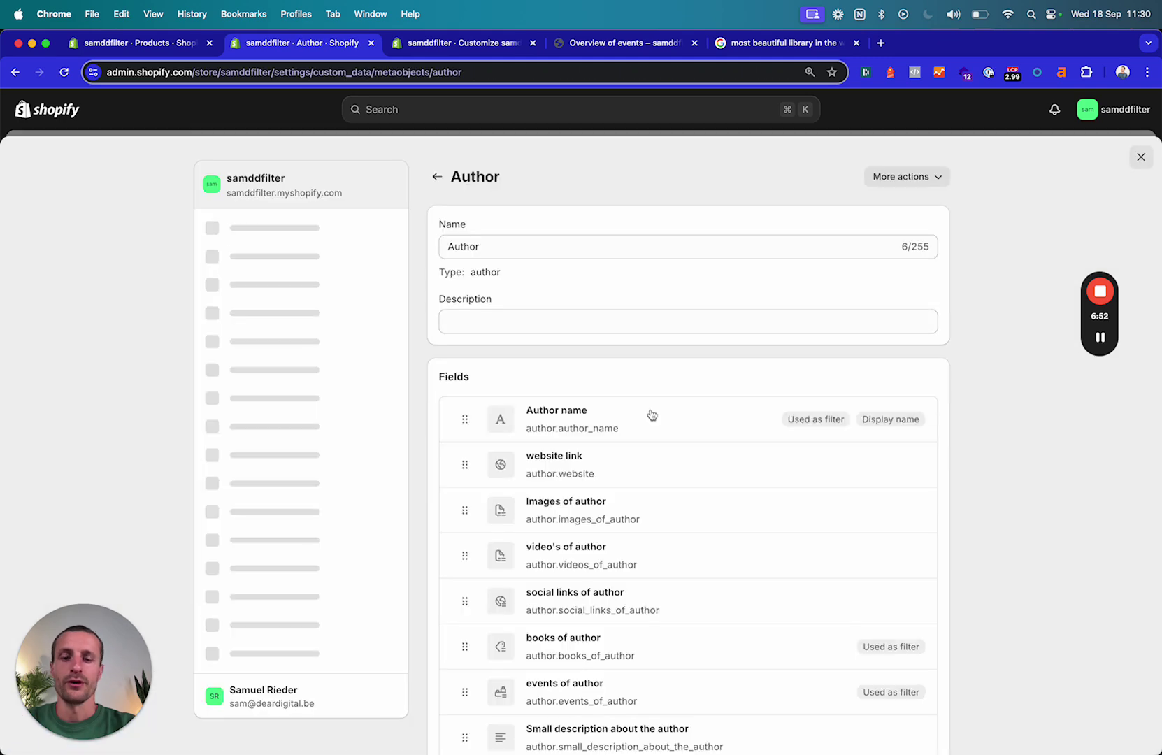
- Examine the Author definition's fields, from author name and website link through books, events, descriptions and featured items
scroll(629, 489, down, 4)
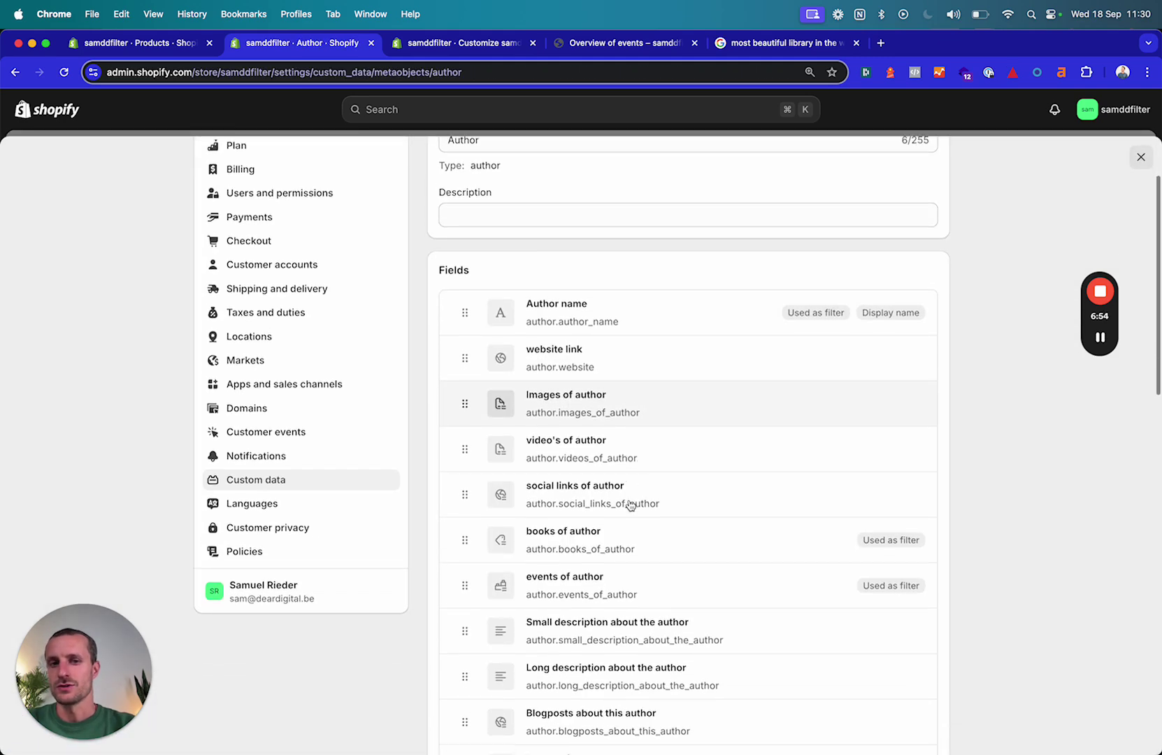
scroll(630, 504, up, 3)
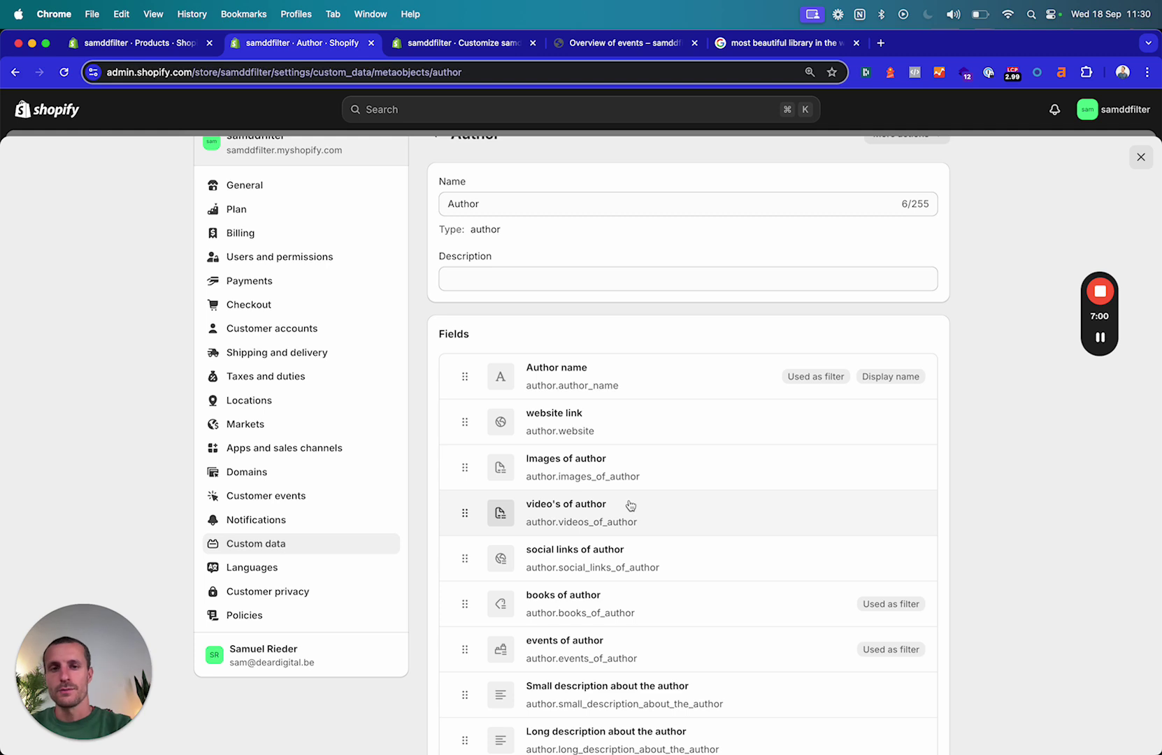
scroll(632, 431, up, 2)
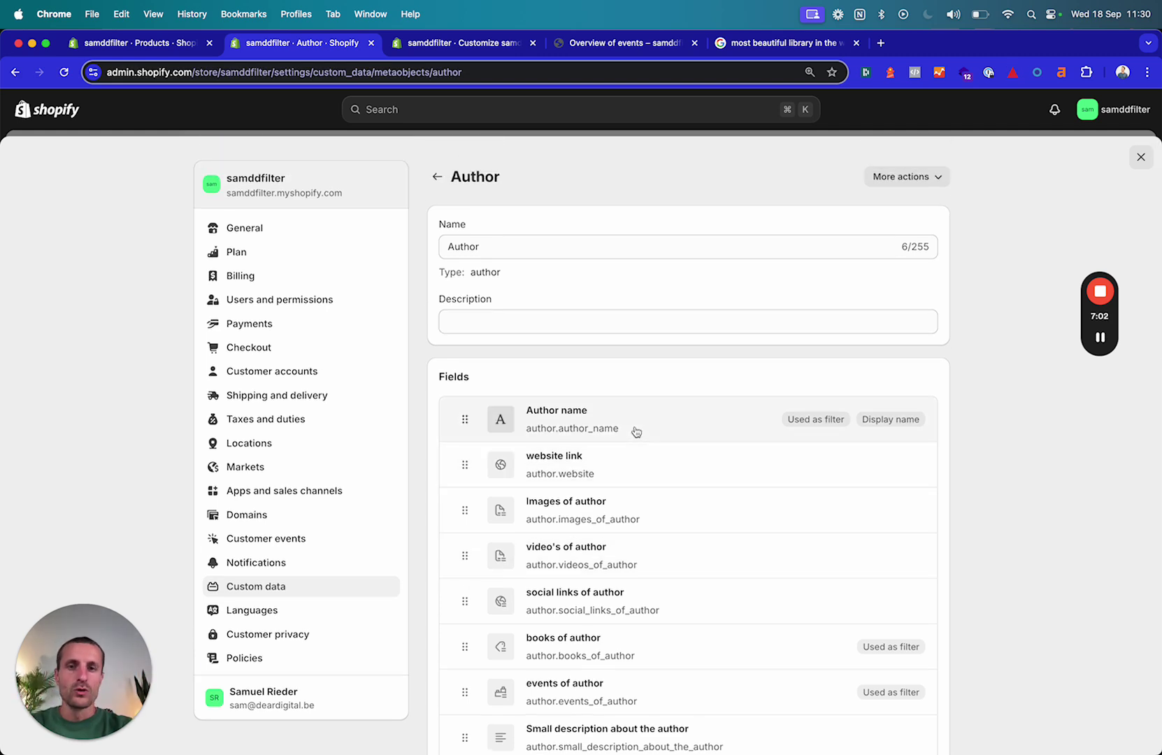
scroll(636, 432, down, 2)
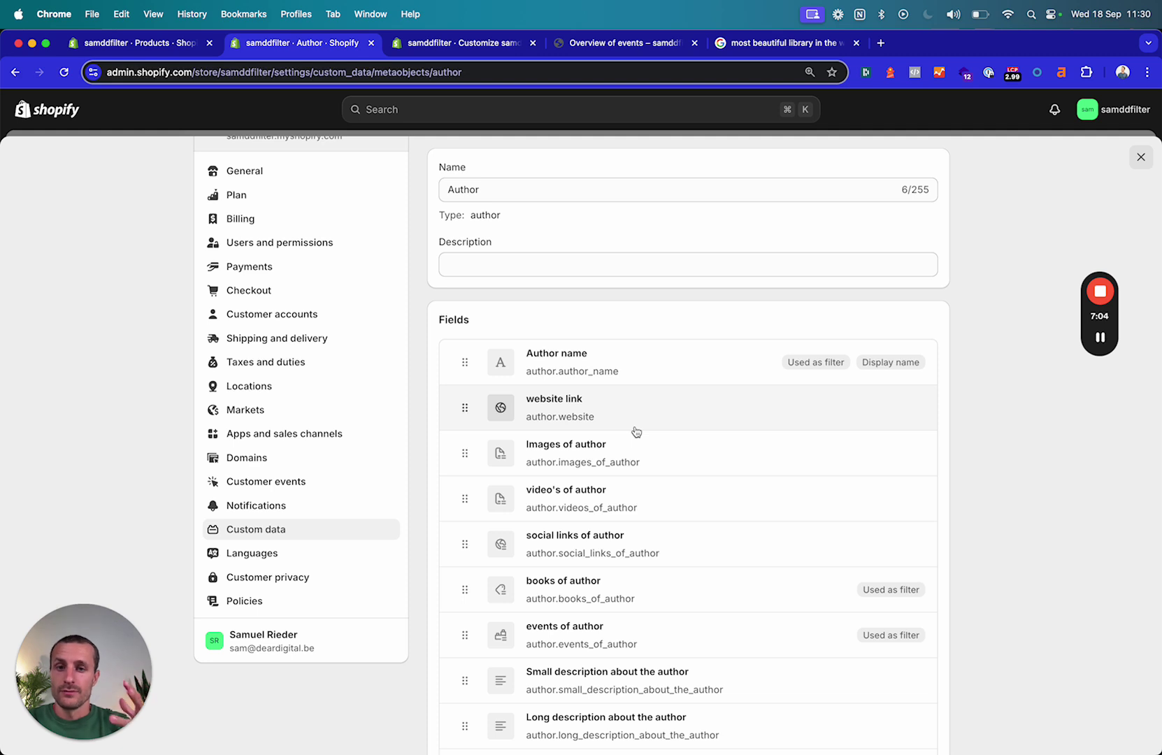
scroll(636, 431, down, 1)
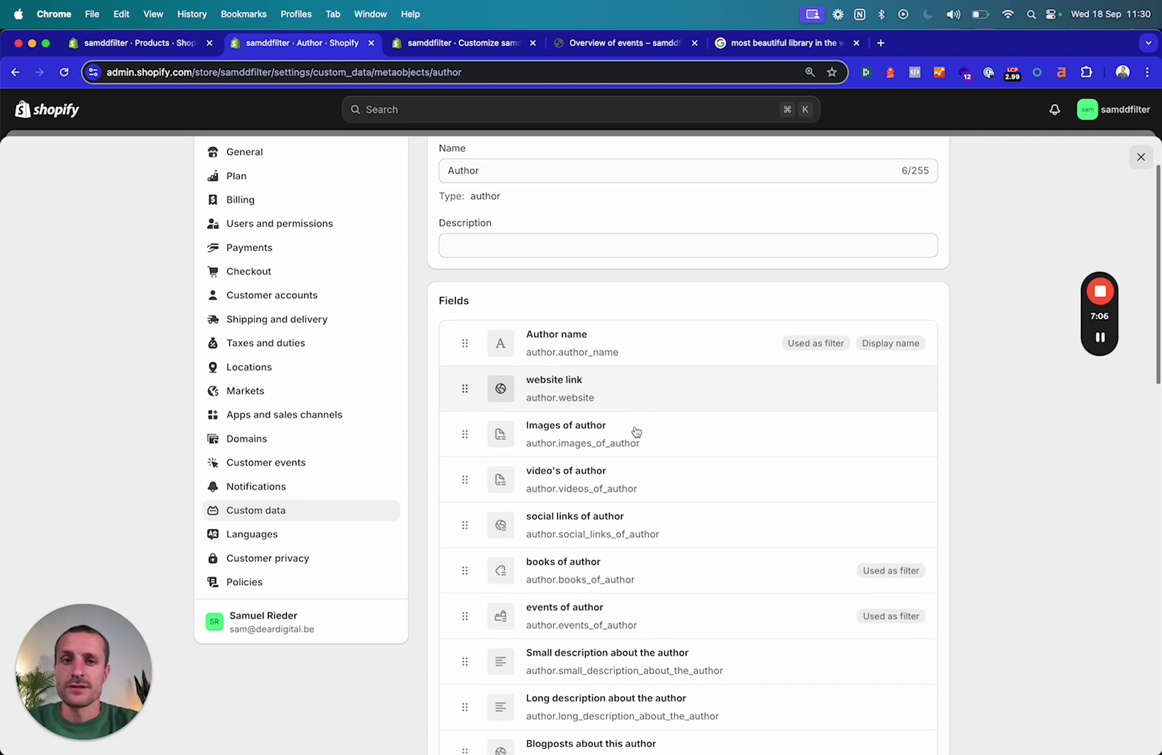
scroll(595, 378, down, 1)
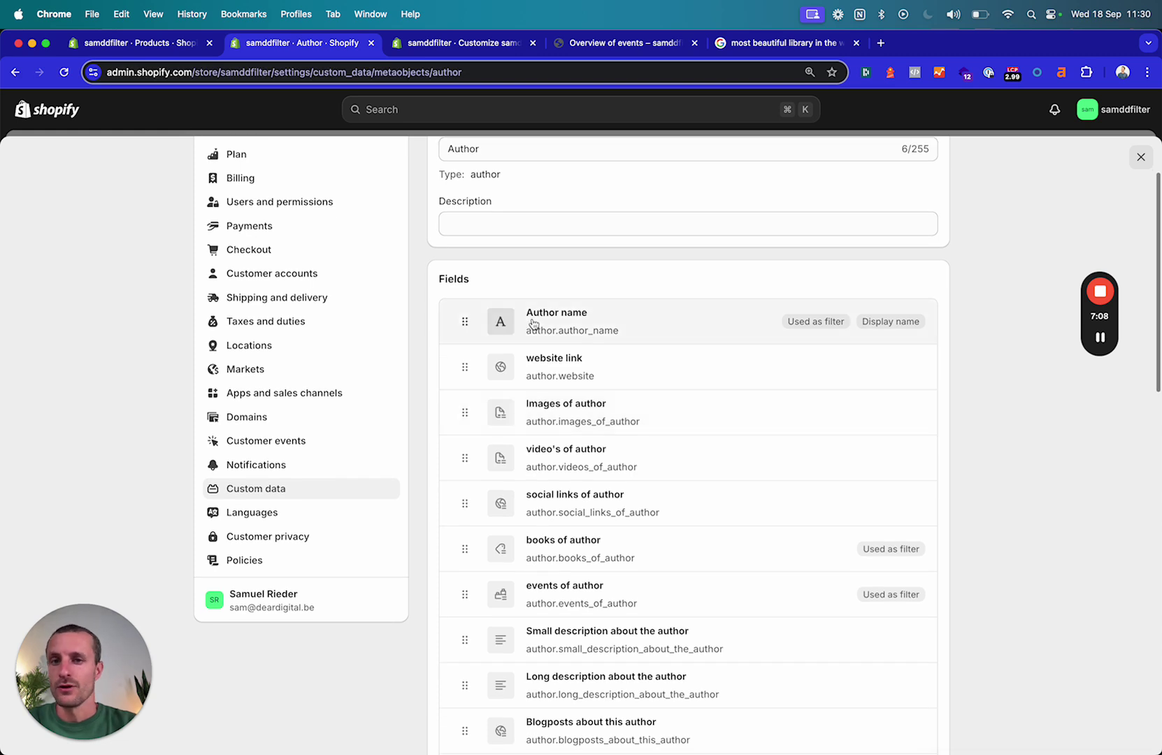
scroll(599, 373, down, 1)
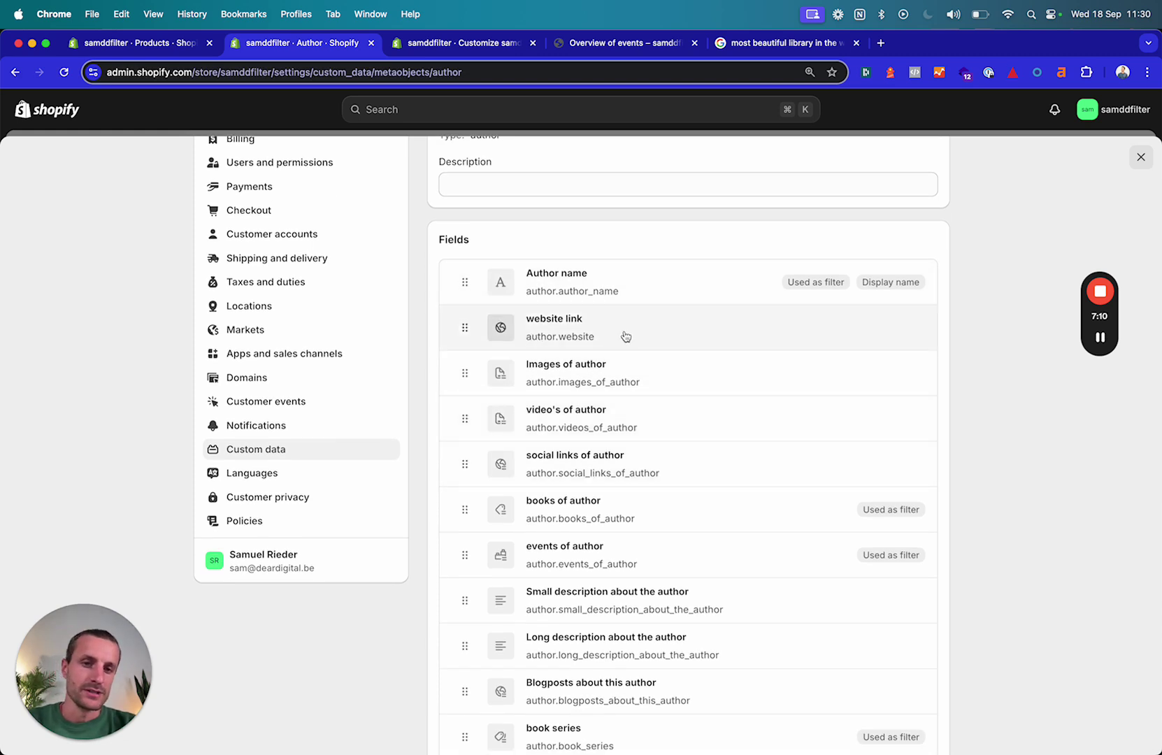
scroll(590, 332, down, 2)
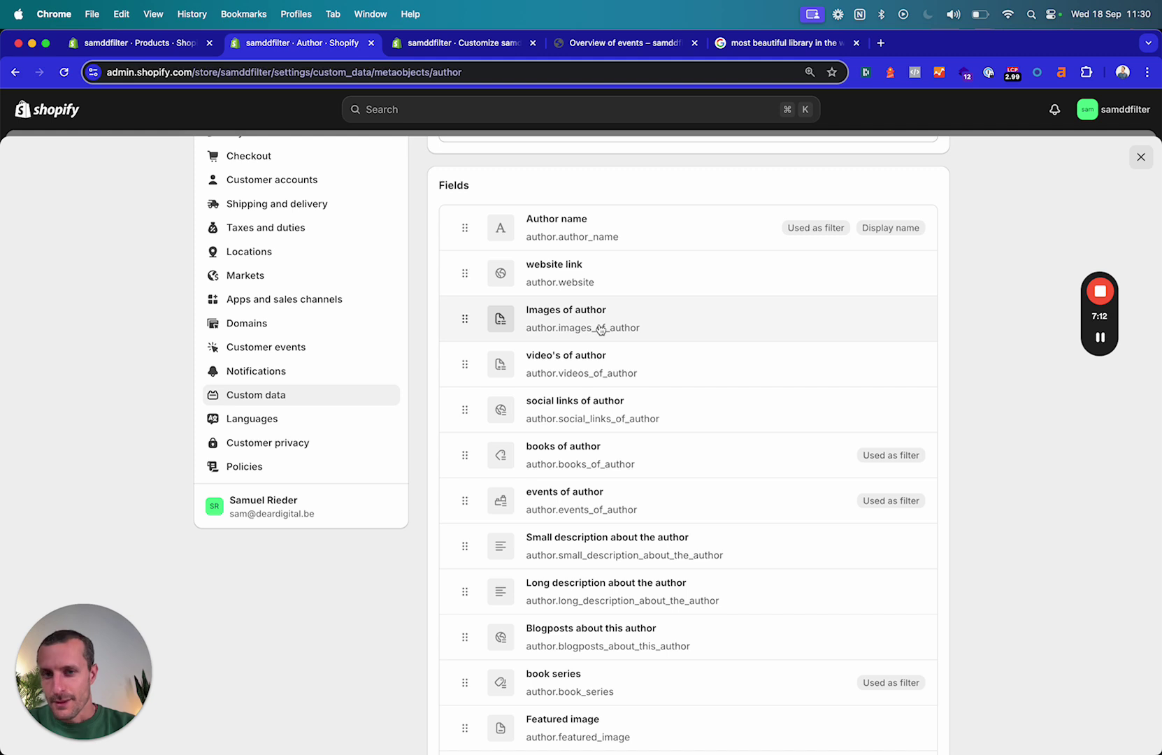
scroll(638, 418, down, 5)
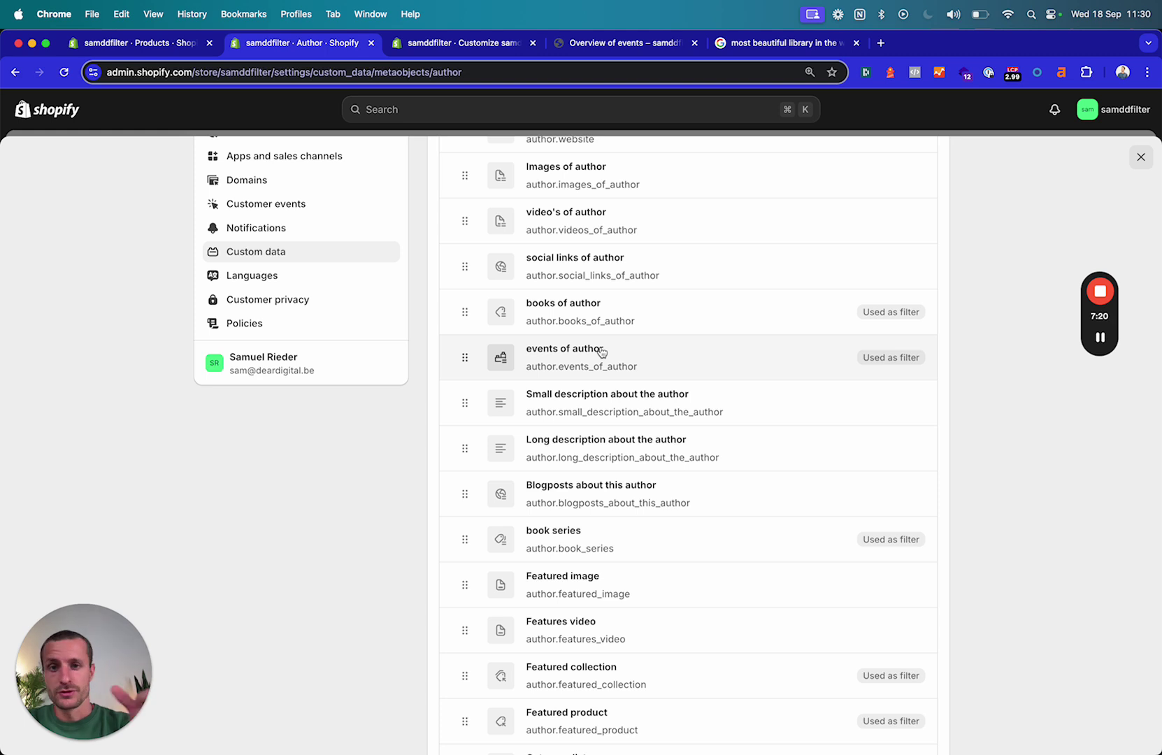
- Review the remaining fields of the Author definition, close it and return to the metaobjects overview
scroll(599, 398, down, 1)
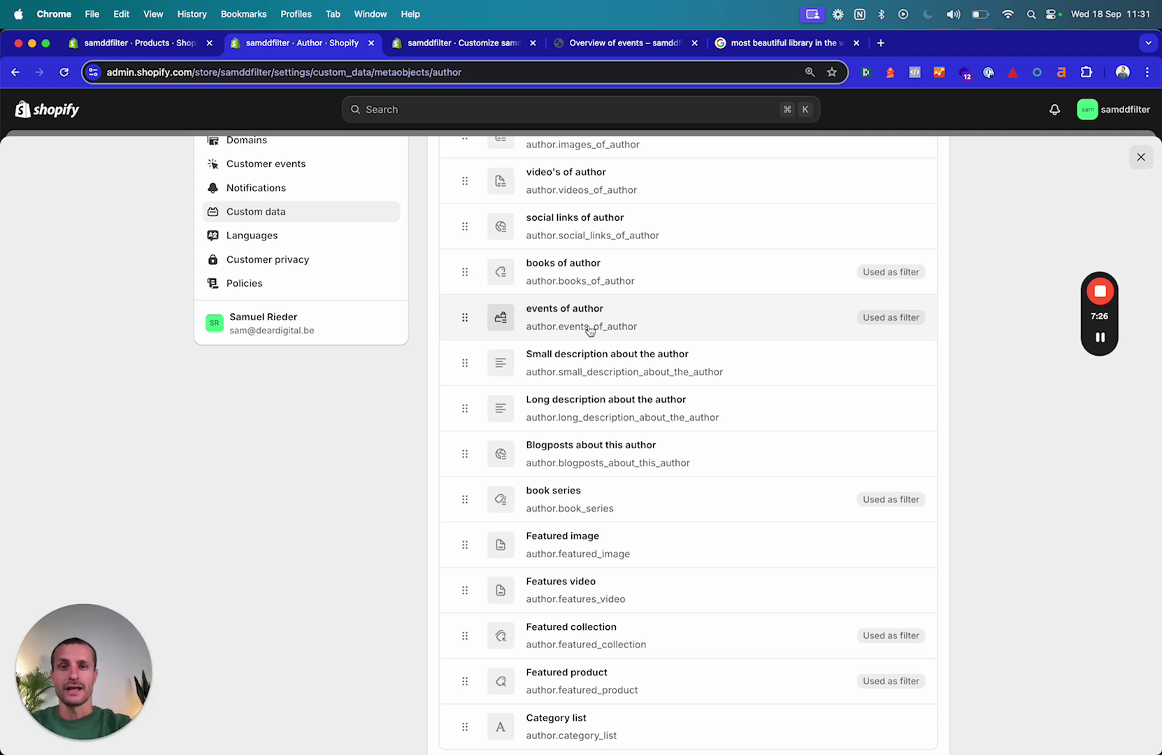
scroll(591, 331, down, 2)
scroll(636, 585, up, 9)
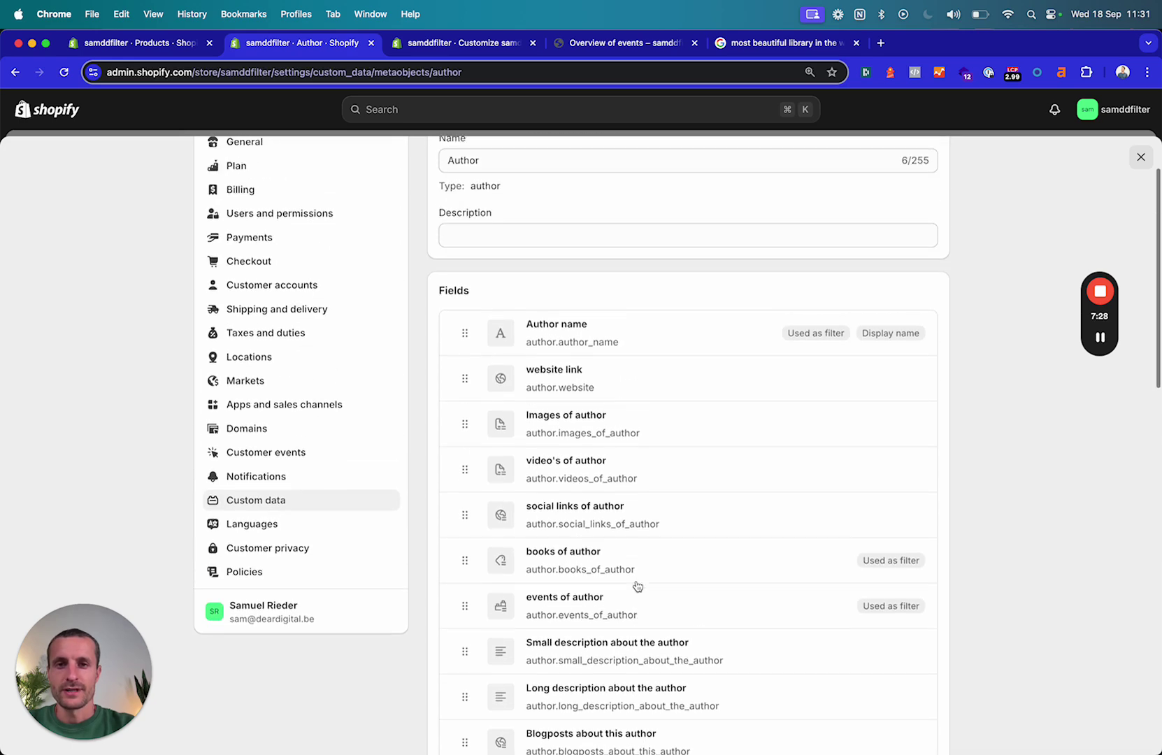
scroll(637, 586, up, 2)
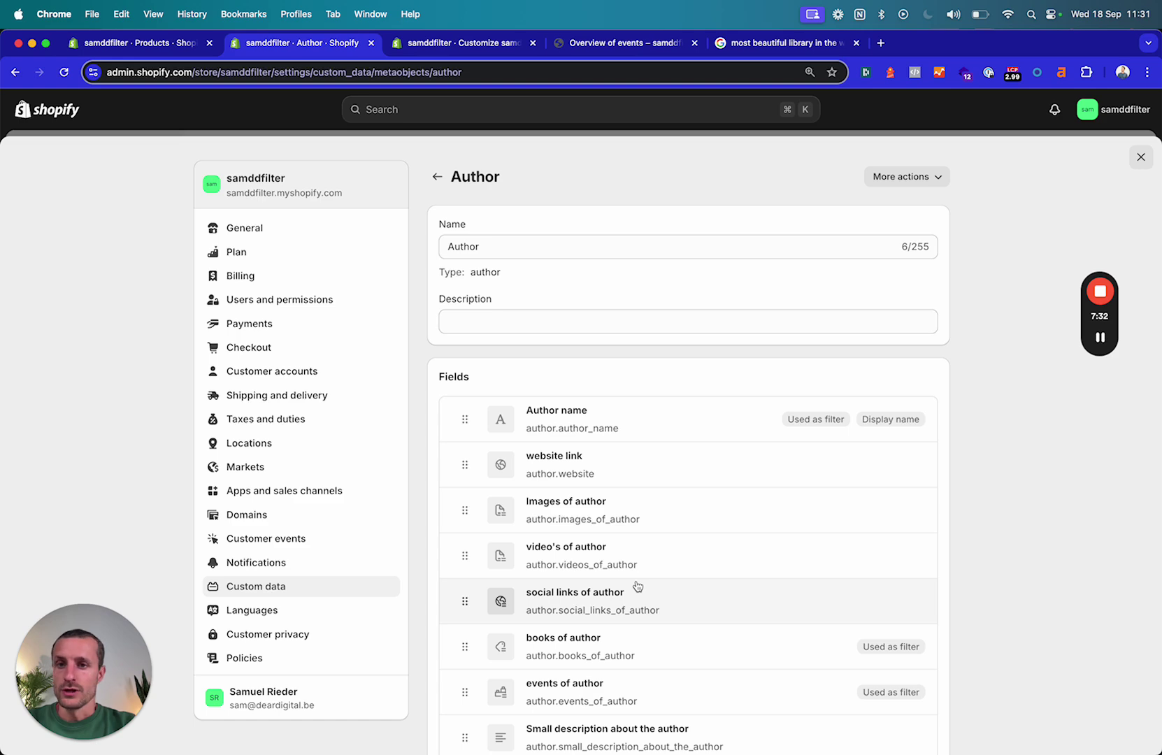
click(1141, 157)
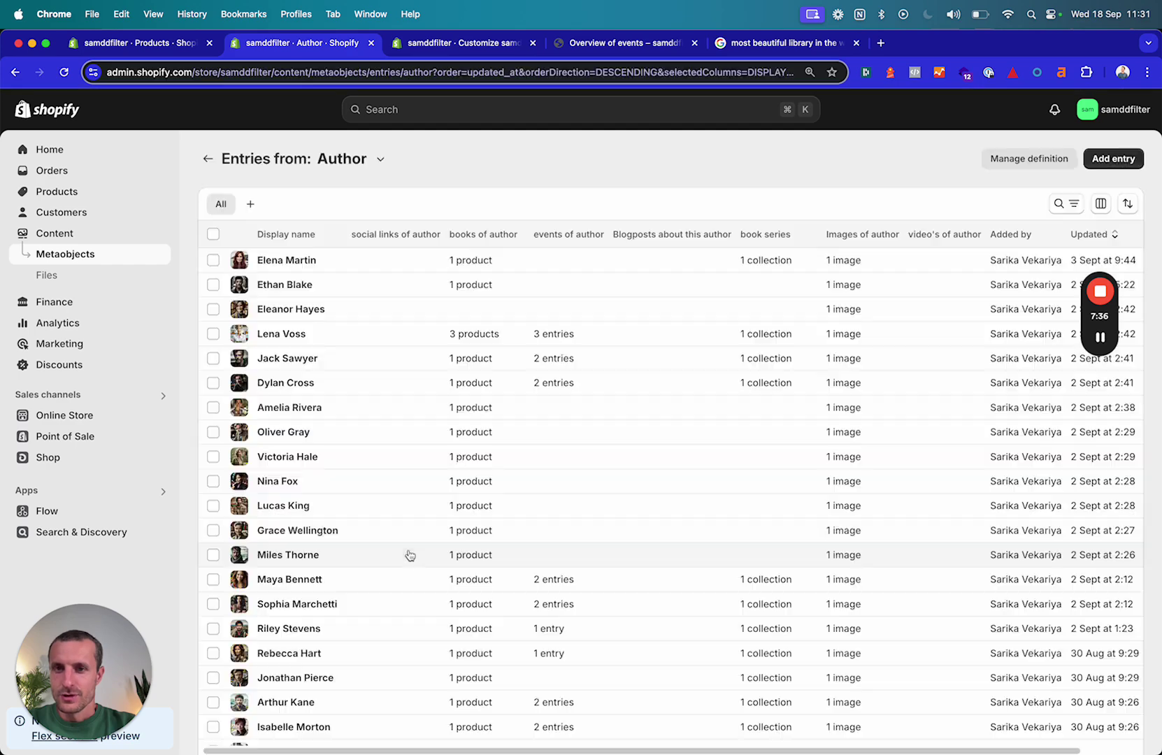
click(208, 159)
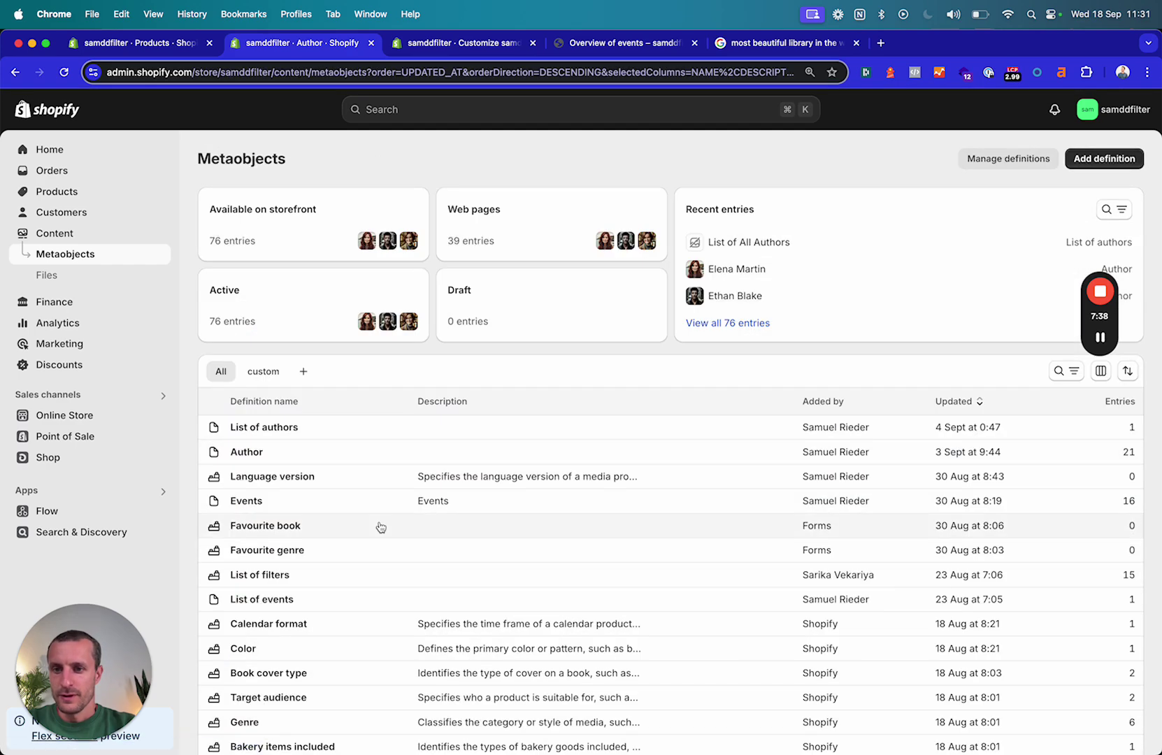
- Open the definition of the Events metaobject and review its fields, from title and date to seats, descriptions and images
scroll(357, 513, down, 1)
click(237, 453)
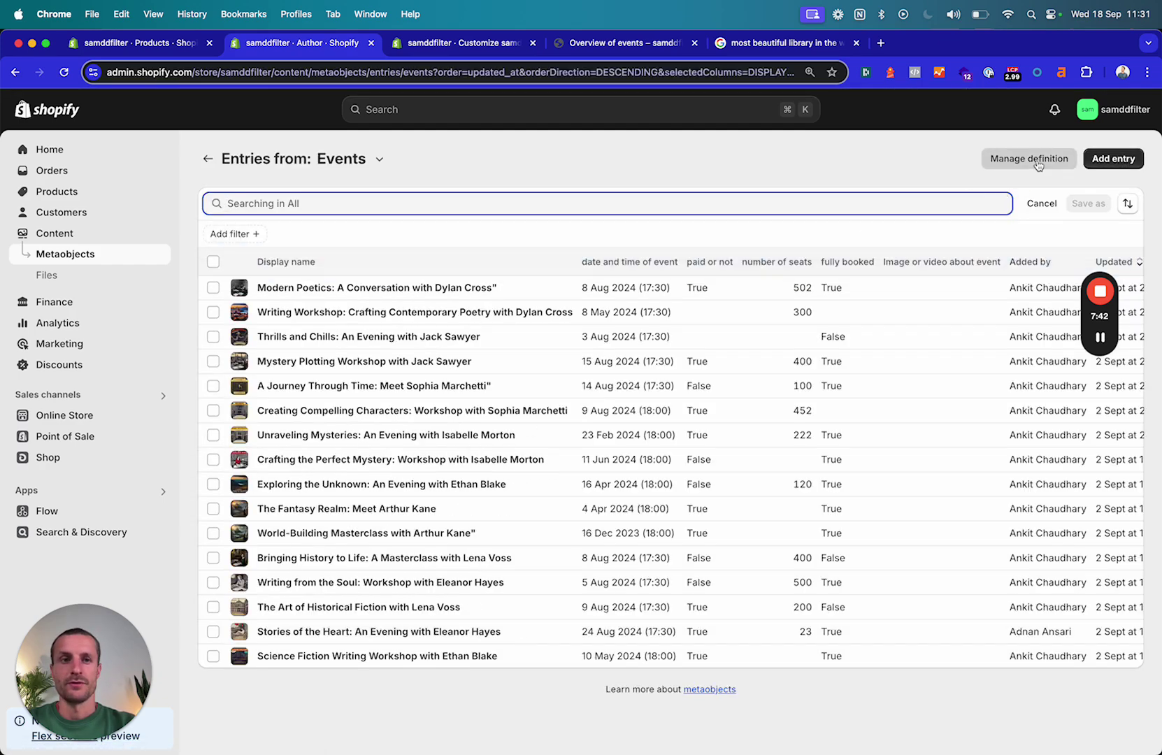
click(1029, 158)
scroll(611, 469, down, 3)
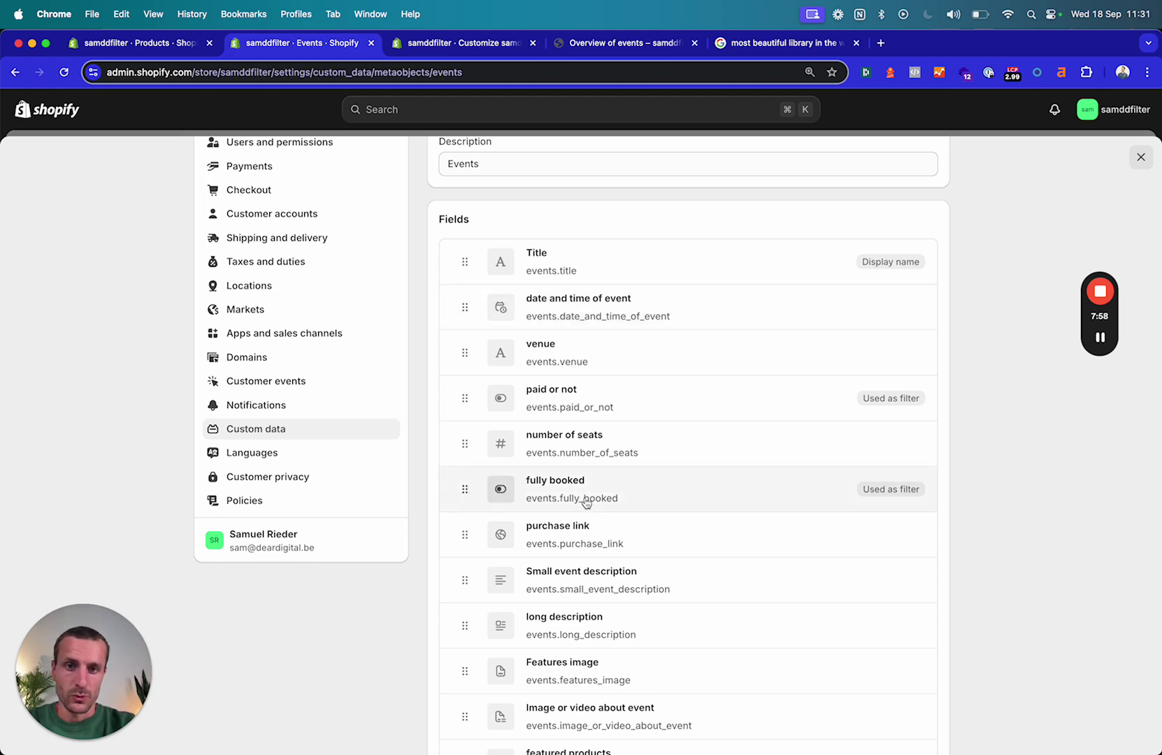
scroll(590, 420, down, 1)
- Inspect the settings of the "date and time of event" field, and close the field and the Events definition unchanged
click(601, 301)
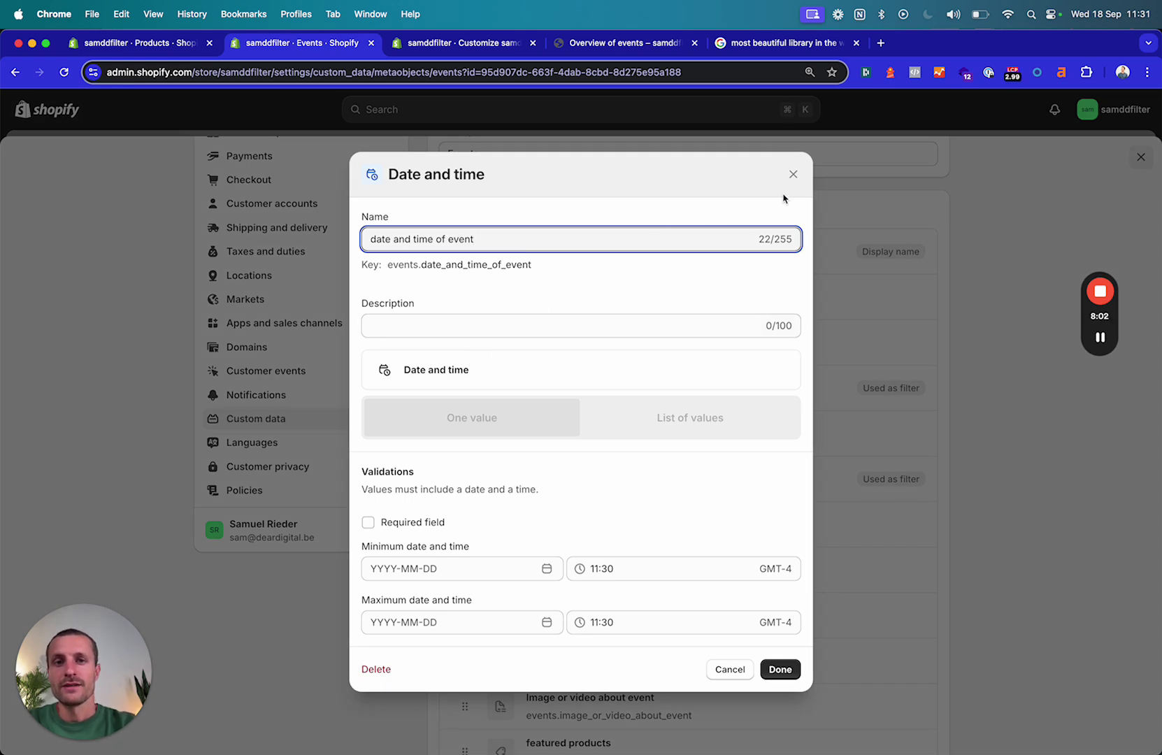
click(793, 174)
click(1140, 156)
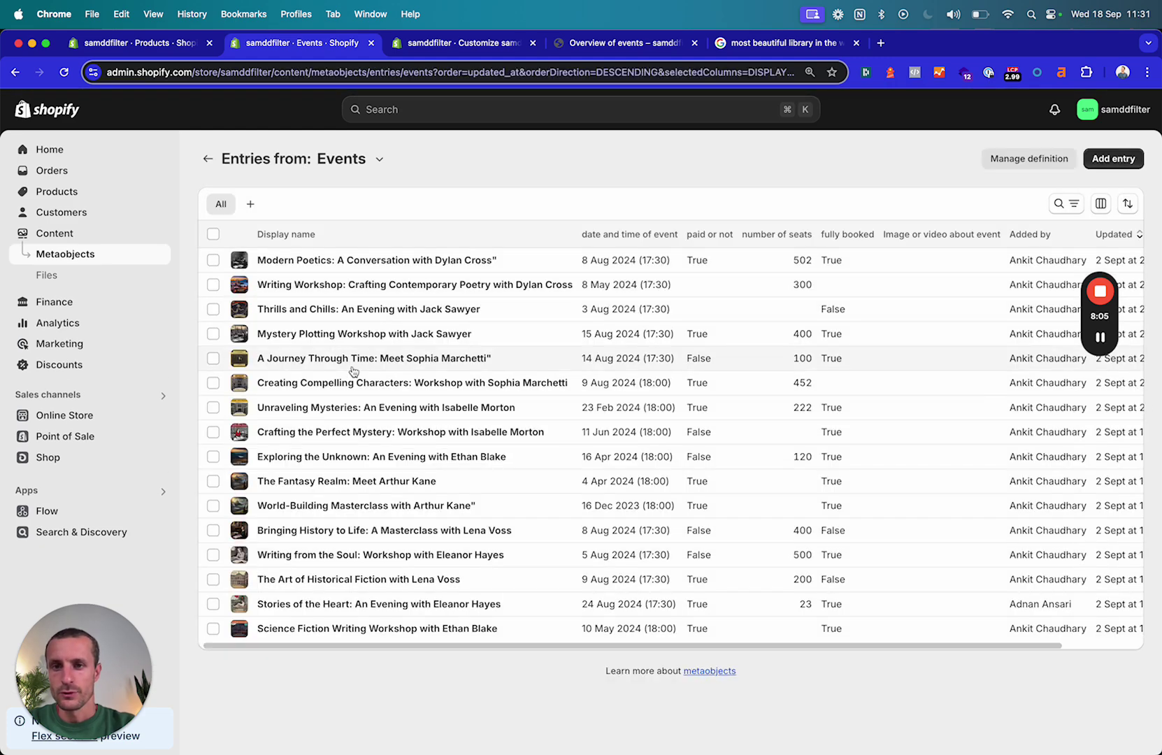
- Open the event entry "Writing Workshop: Crafting Contemporary Poetry" and review its title, date, venue and number of seats
click(355, 288)
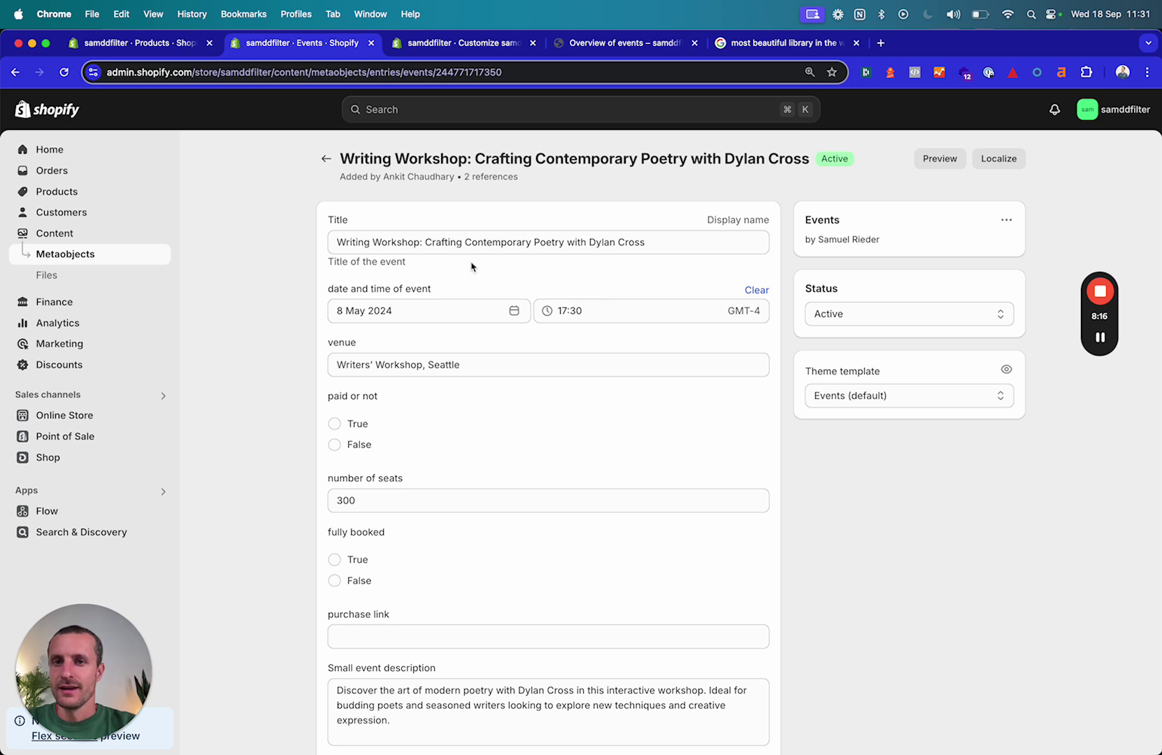
triple_click(488, 241)
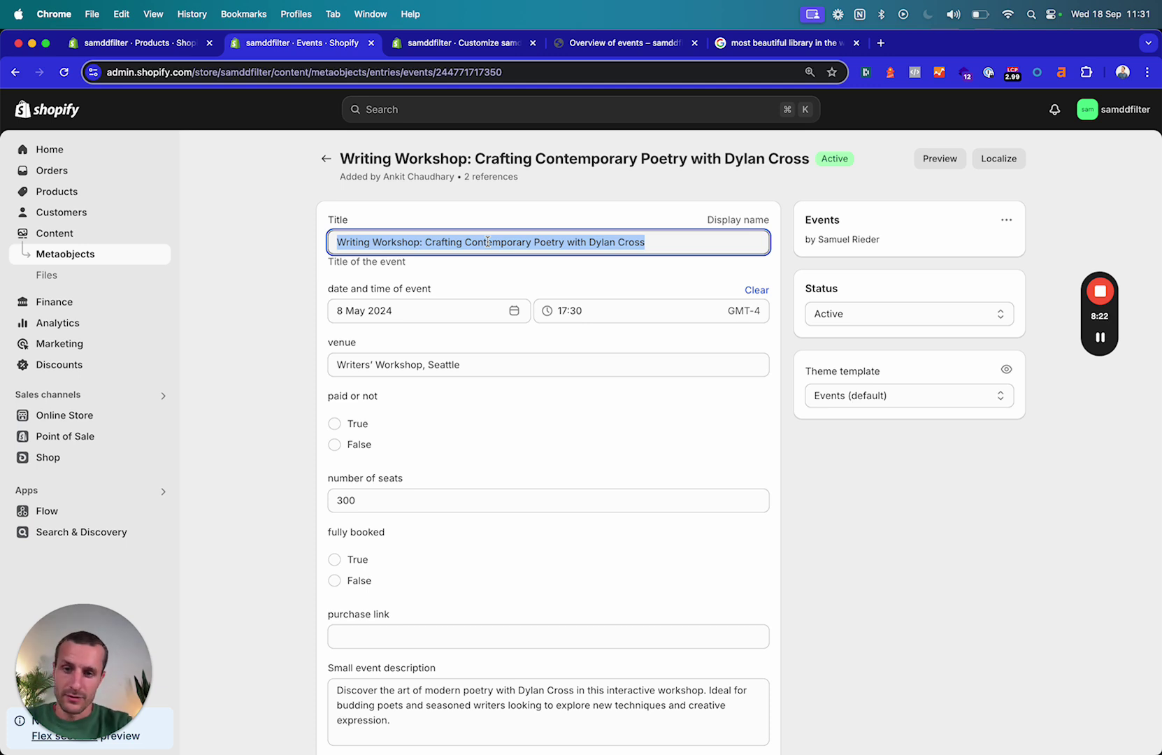
click(403, 312)
click(261, 328)
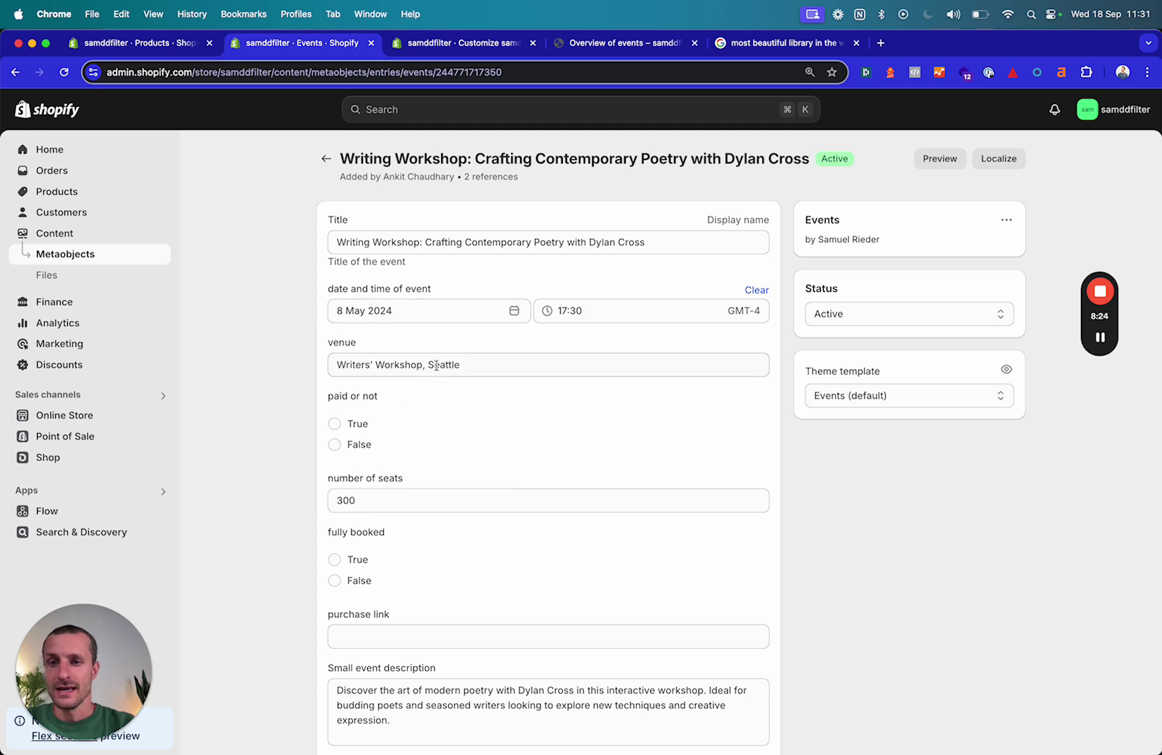
scroll(467, 363, down, 1)
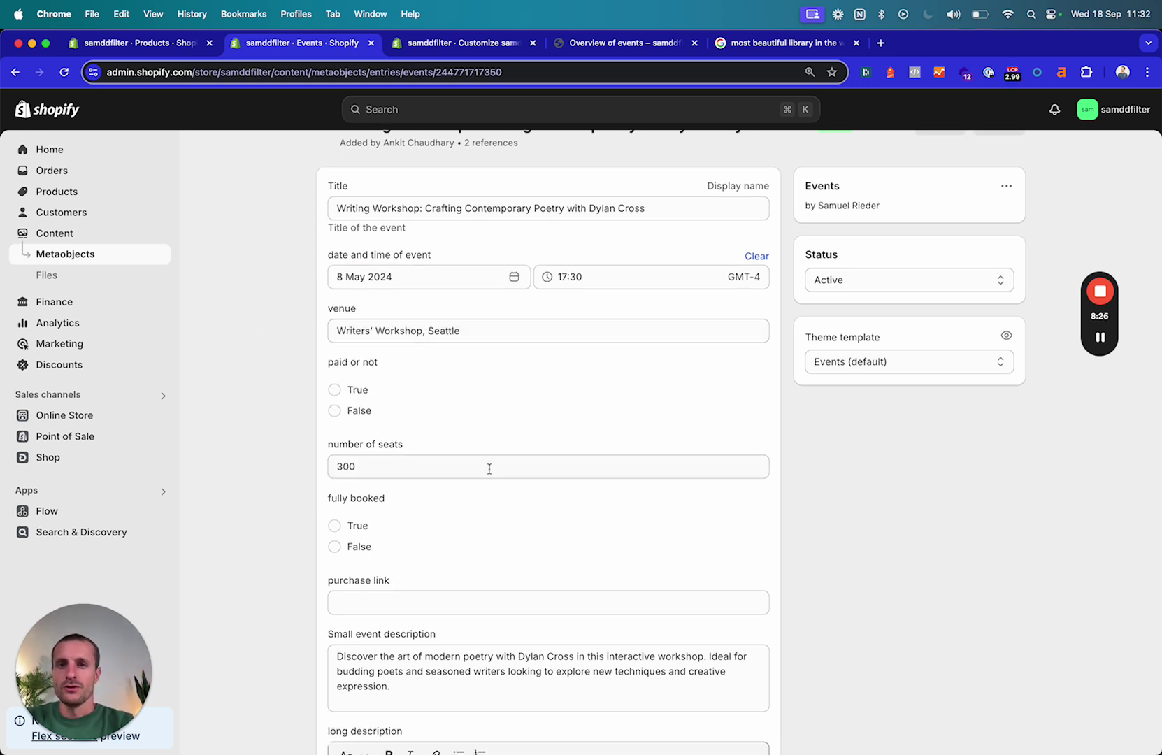
scroll(486, 391, up, 1)
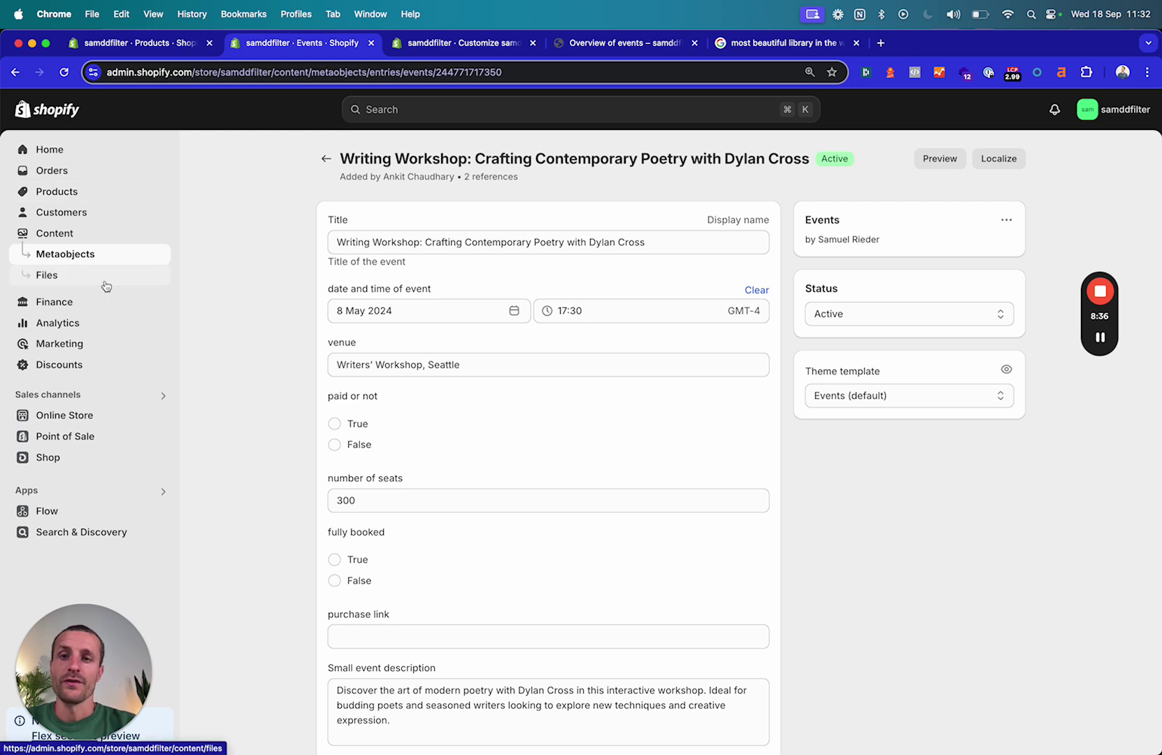
- Examine the rest of the event entry: descriptions, featured image and product, author, category list, references and search engine listing
scroll(436, 535, down, 2)
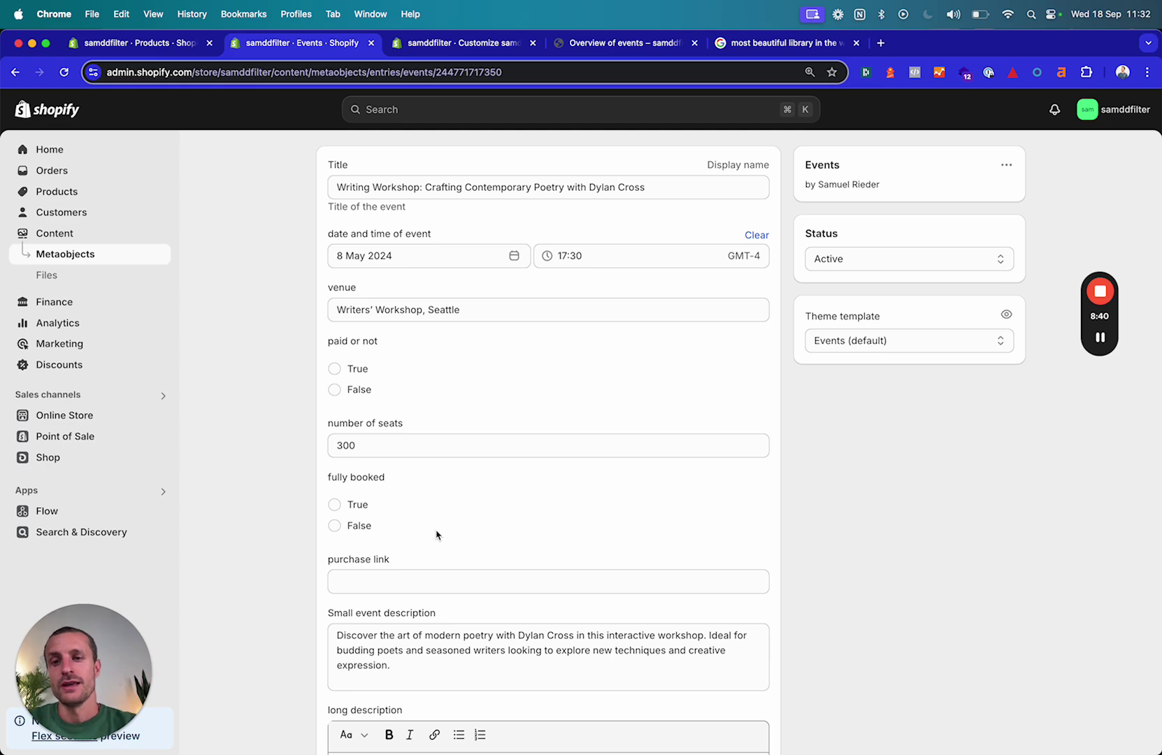
scroll(436, 534, down, 10)
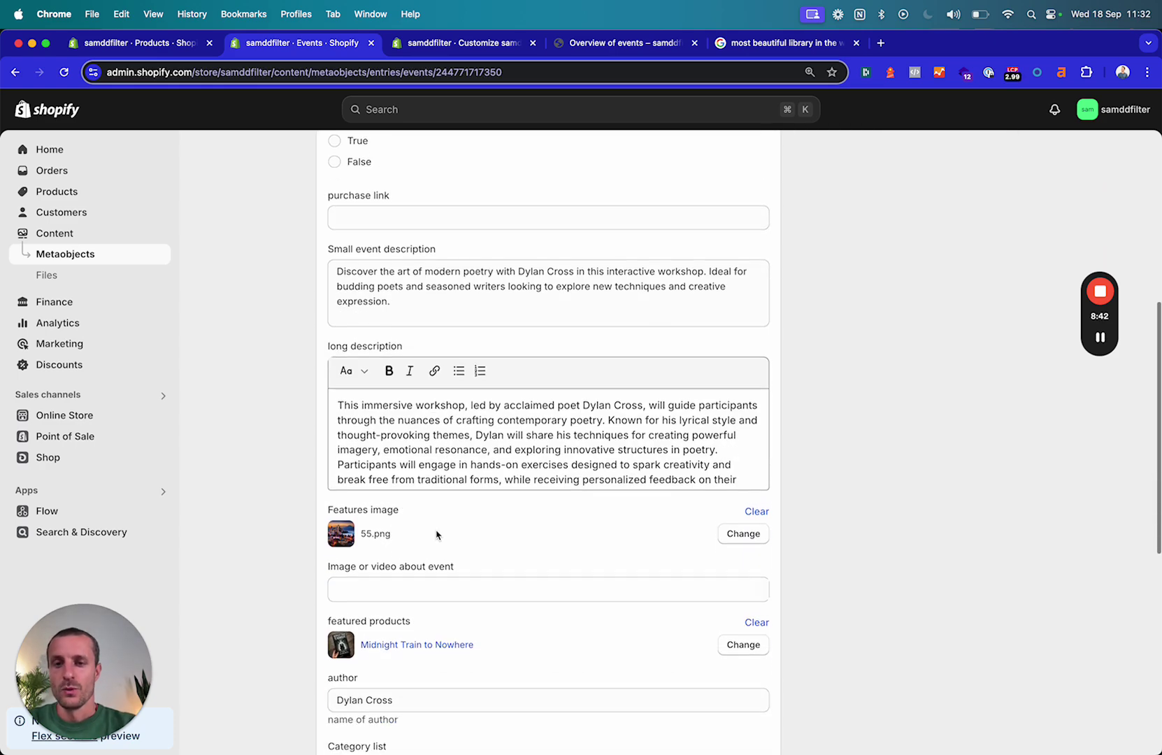
scroll(436, 534, down, 3)
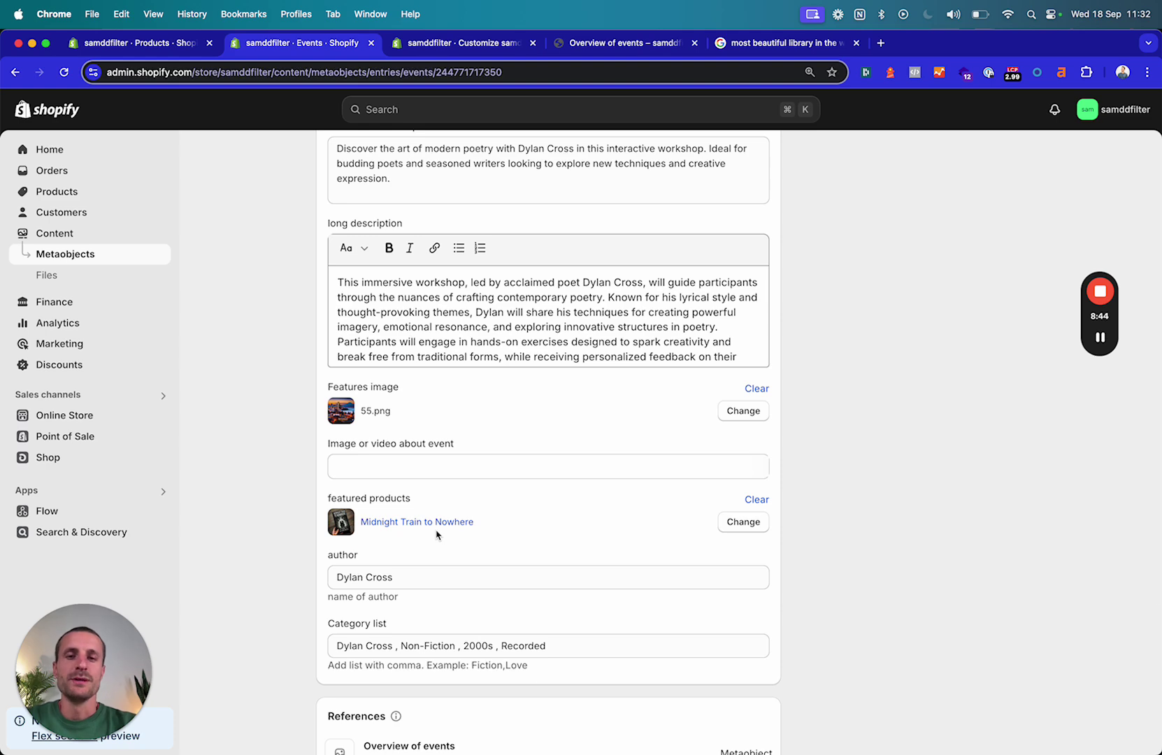
scroll(437, 534, down, 10)
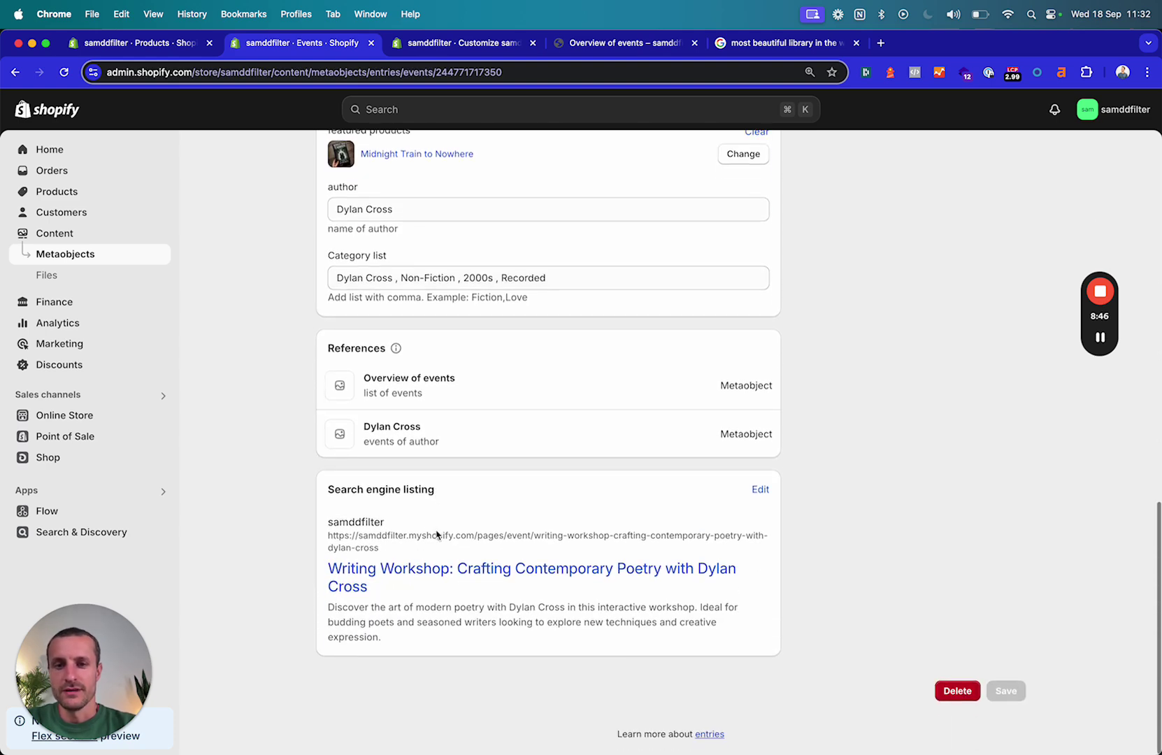
scroll(436, 531, up, 1)
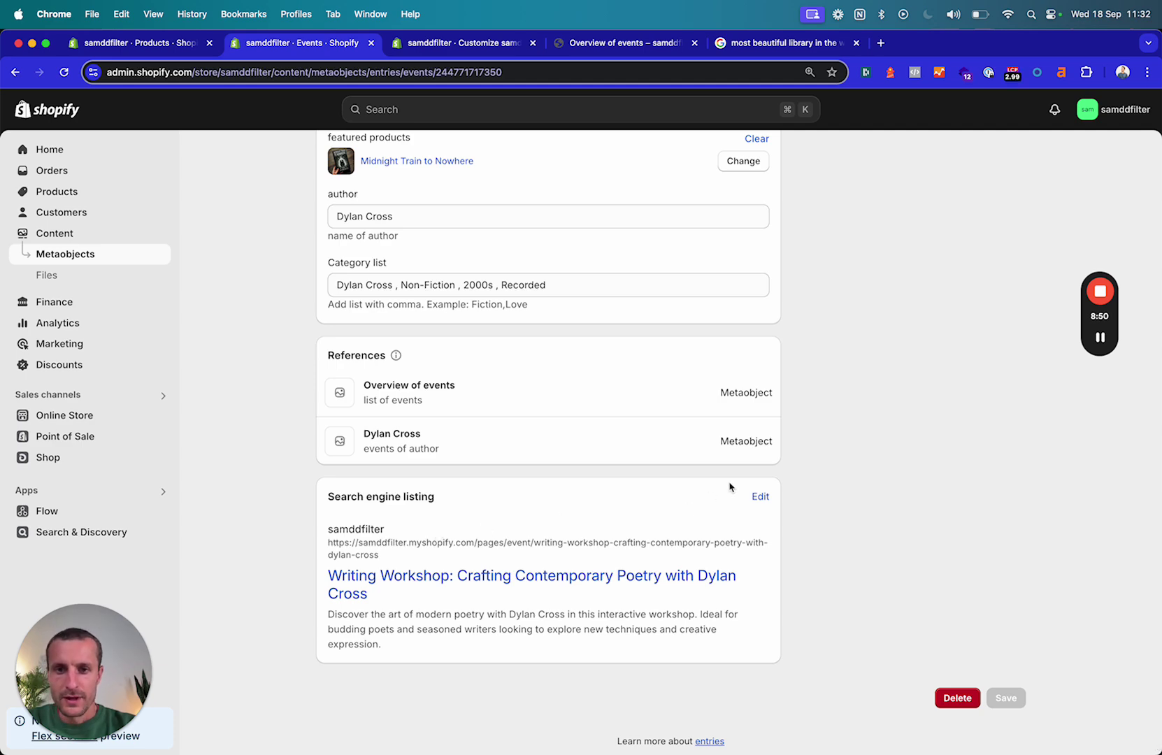
scroll(730, 487, up, 20)
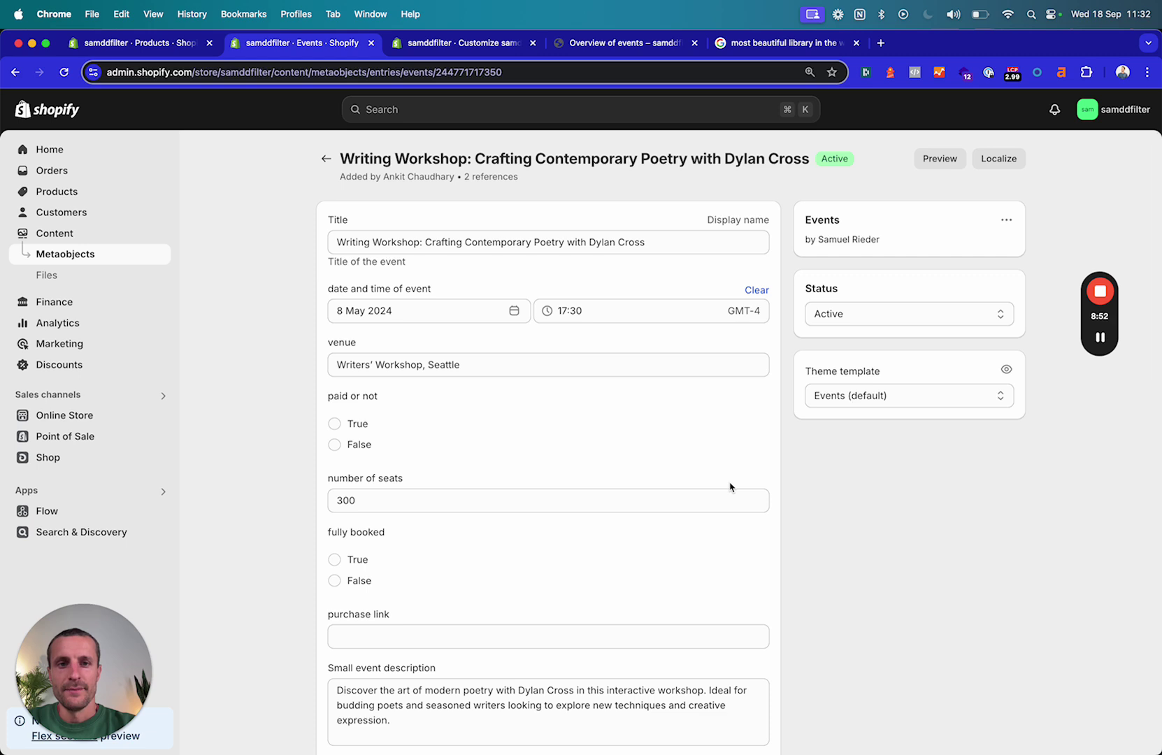
- Return to the metaobjects overview and start a new metaobject definition with "Publish entries as web pages" enabled
click(326, 160)
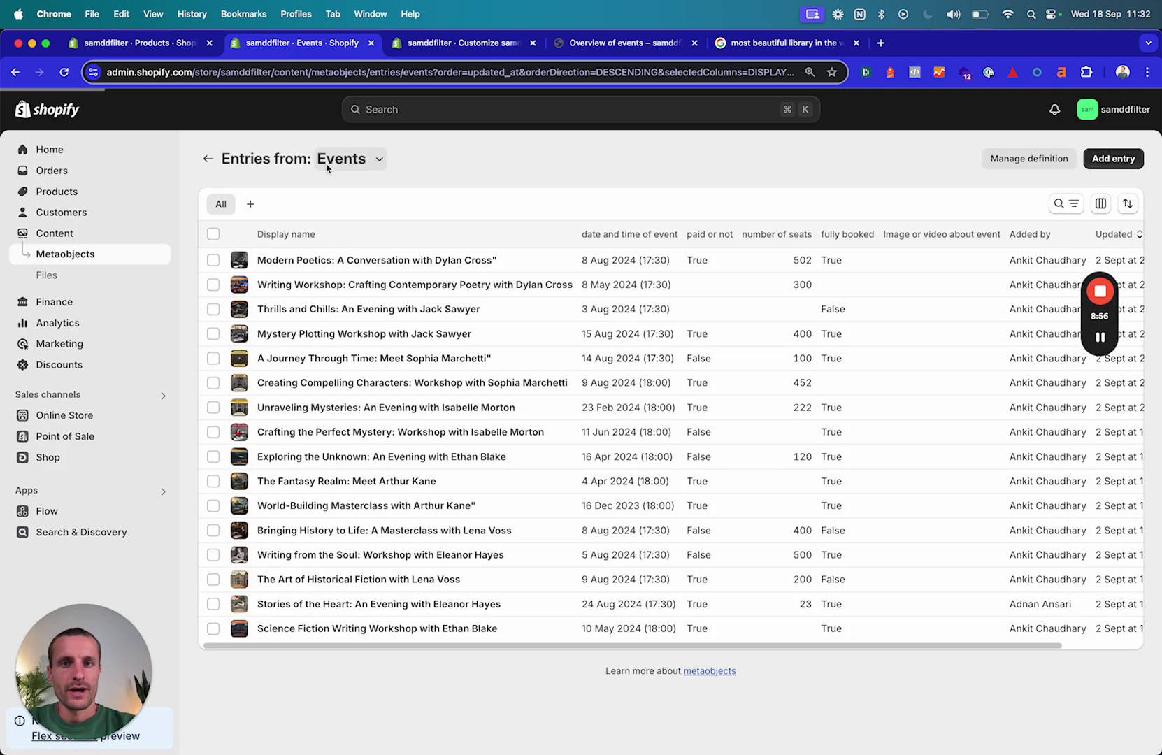
click(93, 257)
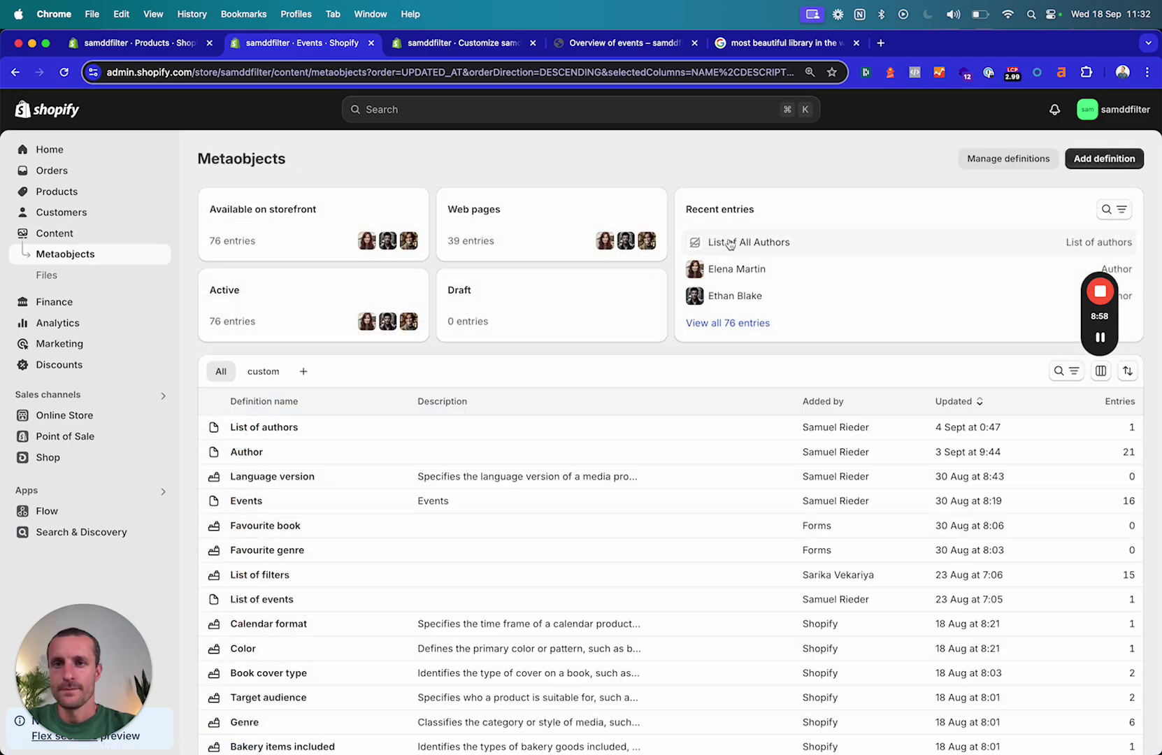
click(1103, 158)
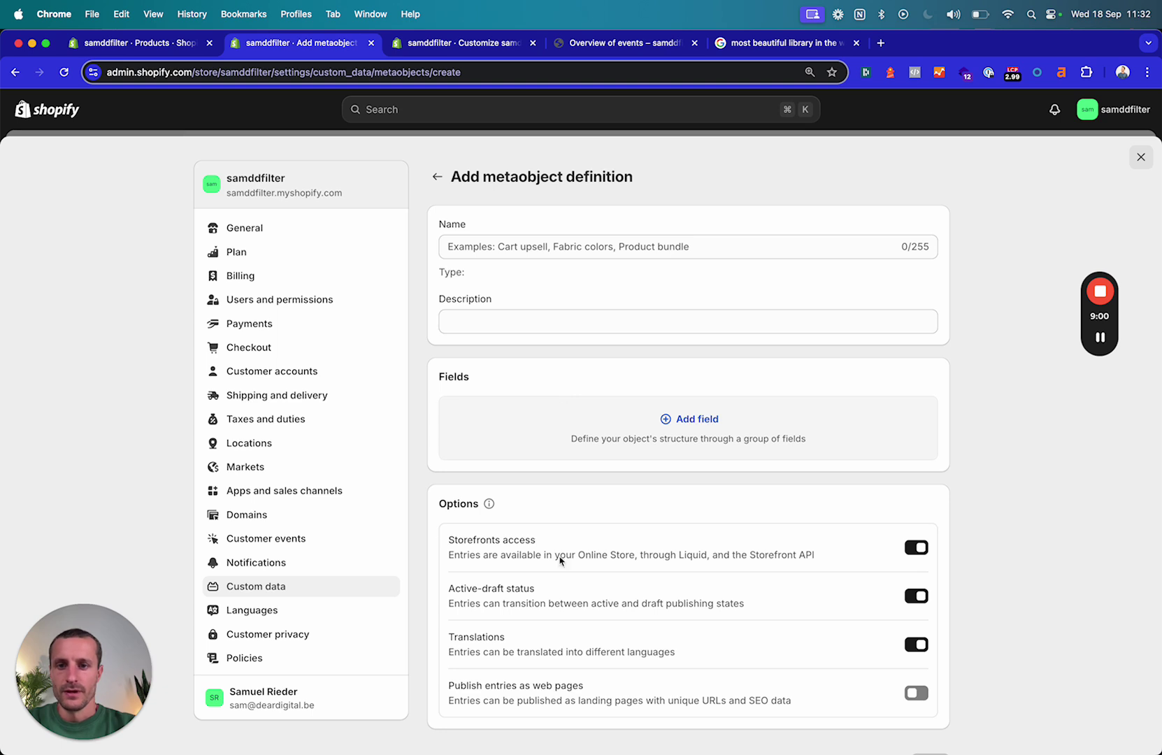
scroll(545, 573, down, 3)
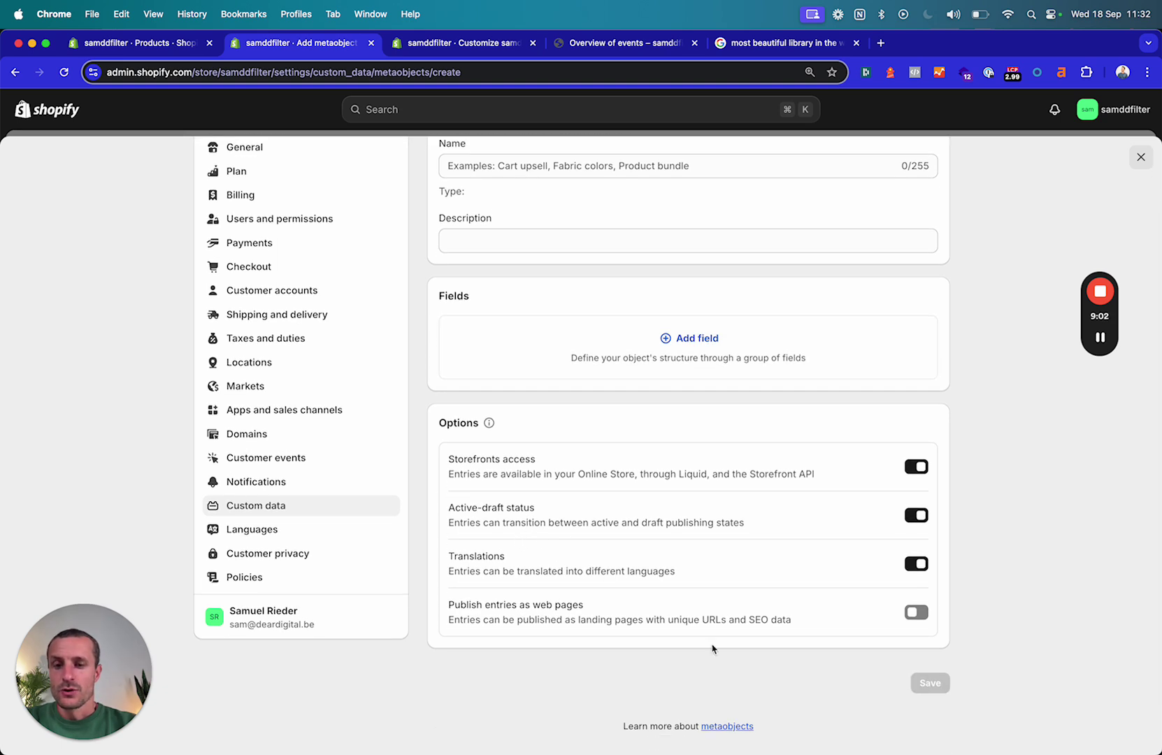
click(919, 614)
scroll(622, 615, down, 5)
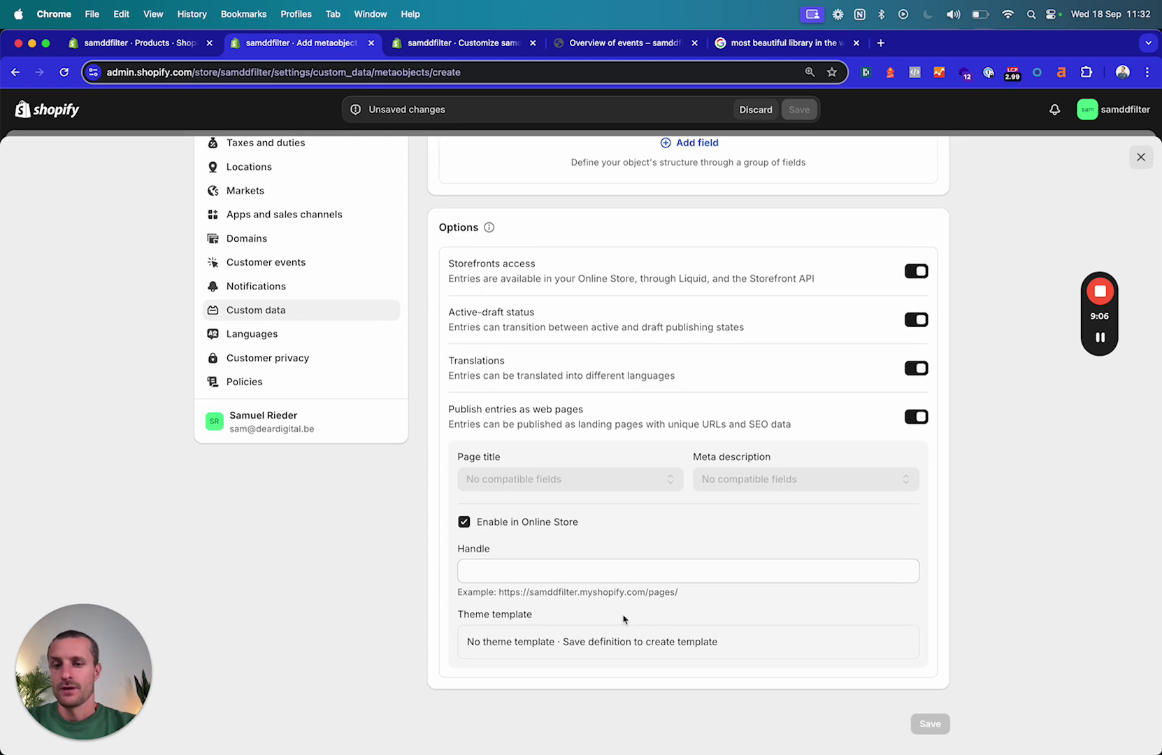
scroll(710, 457, up, 2)
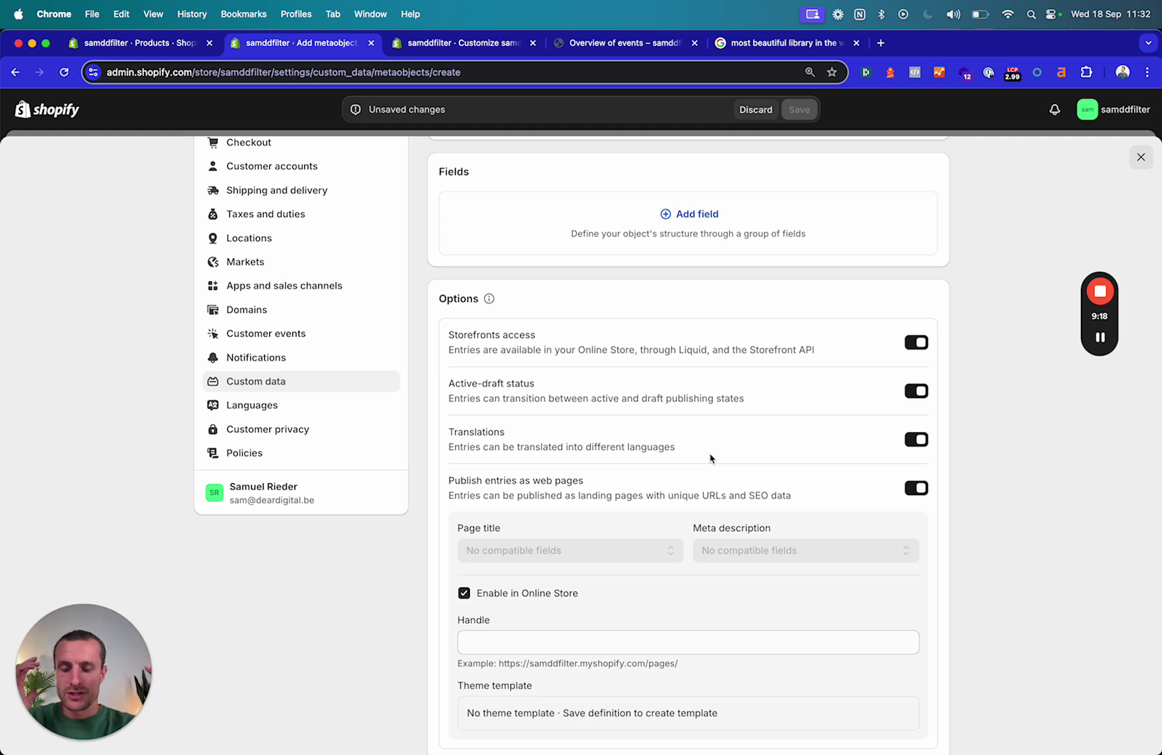
- View the storefront's Authors page, return to the new definition and highlight its "Publish entries as web pages" option
click(632, 46)
click(489, 117)
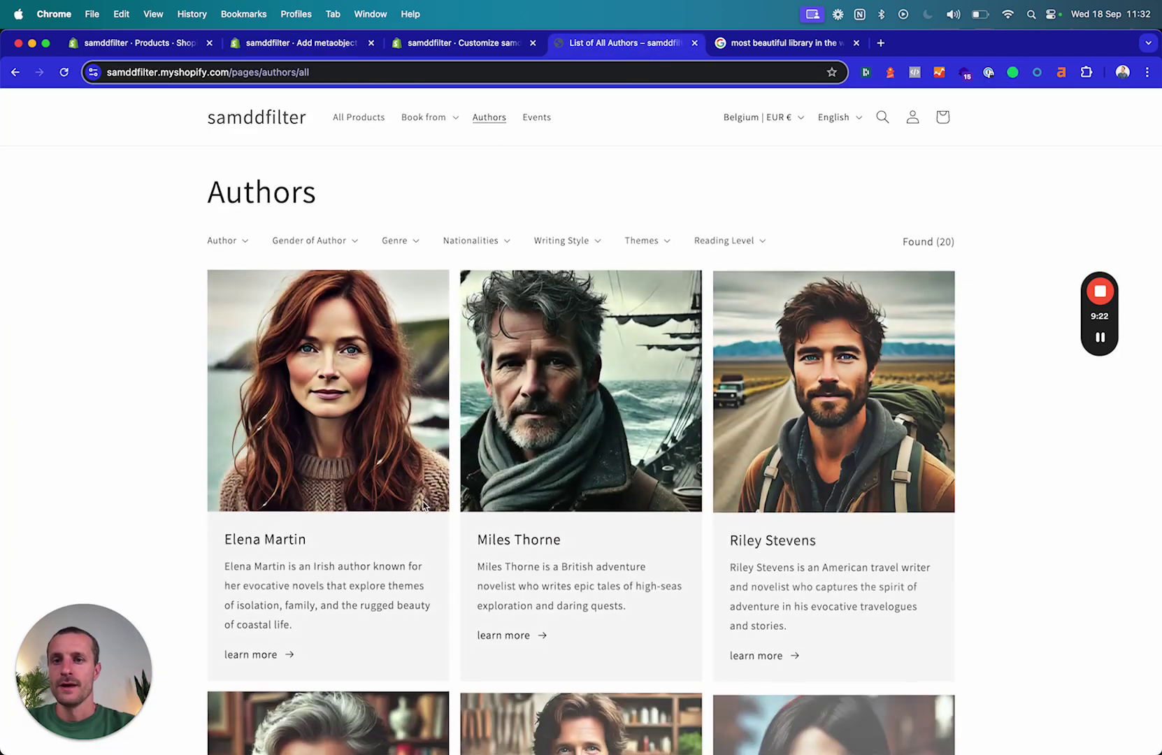
click(451, 45)
click(335, 46)
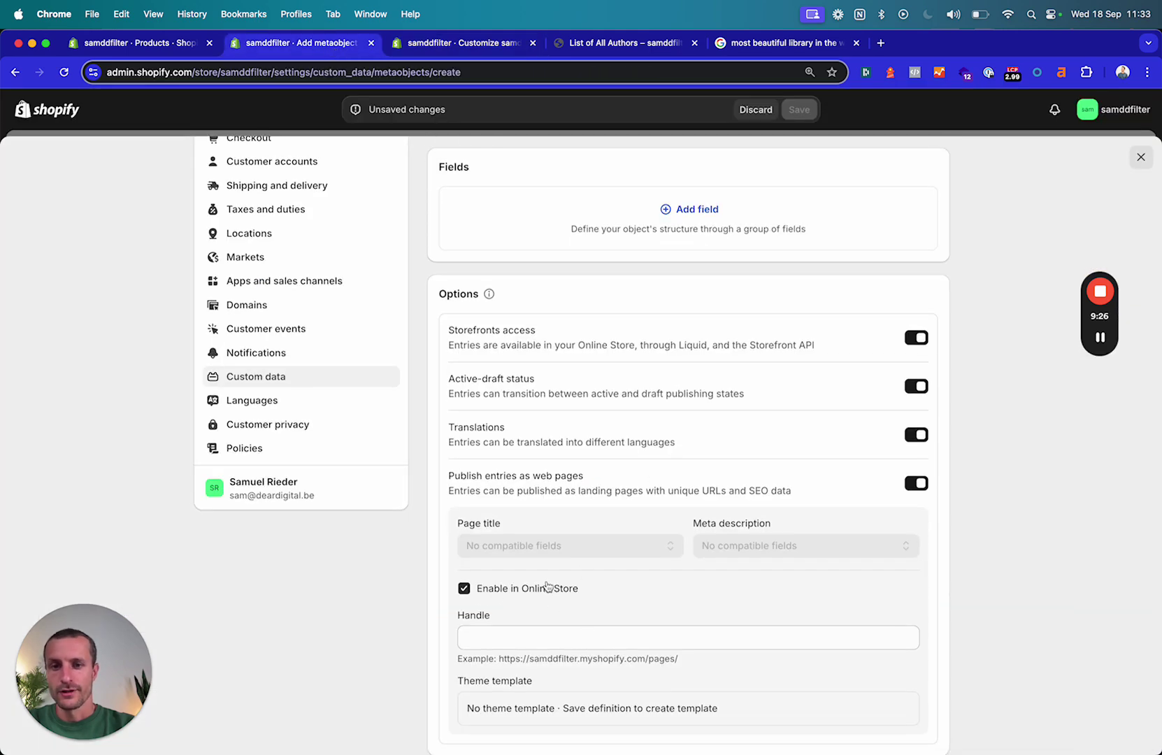
drag(455, 477, 612, 484)
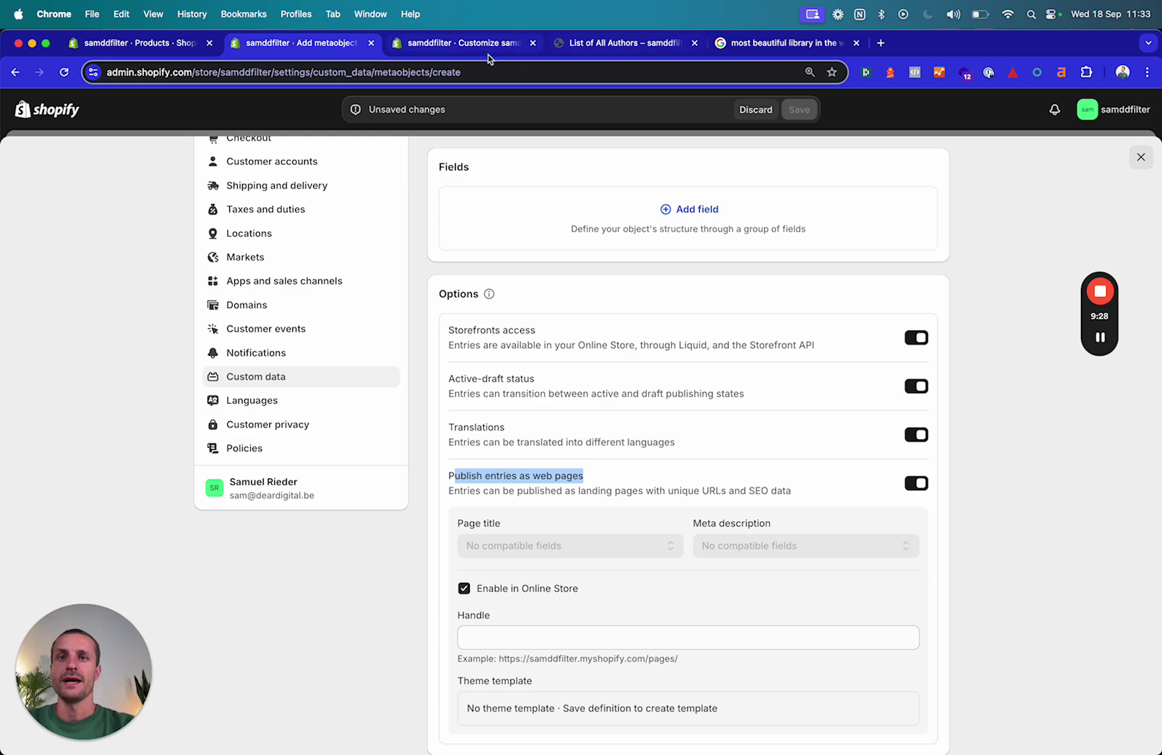
- Open the first author's page from the storefront's Authors list and highlight the "/author/" part of its URL
click(576, 45)
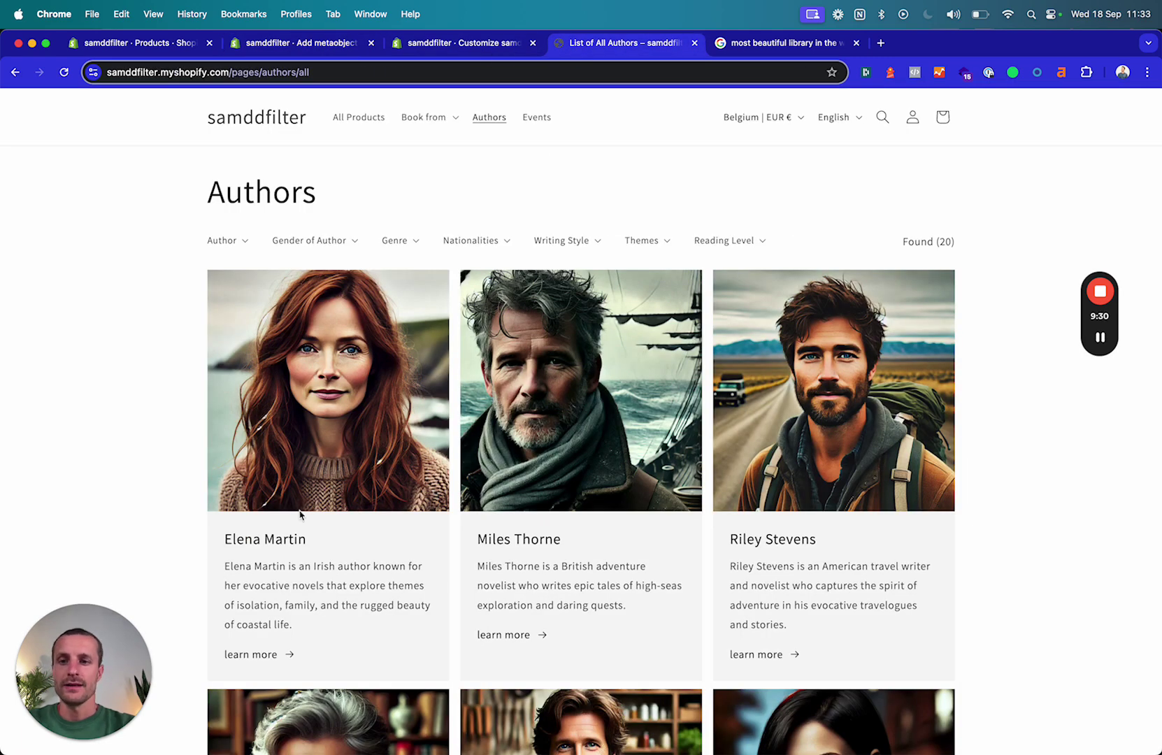
click(265, 654)
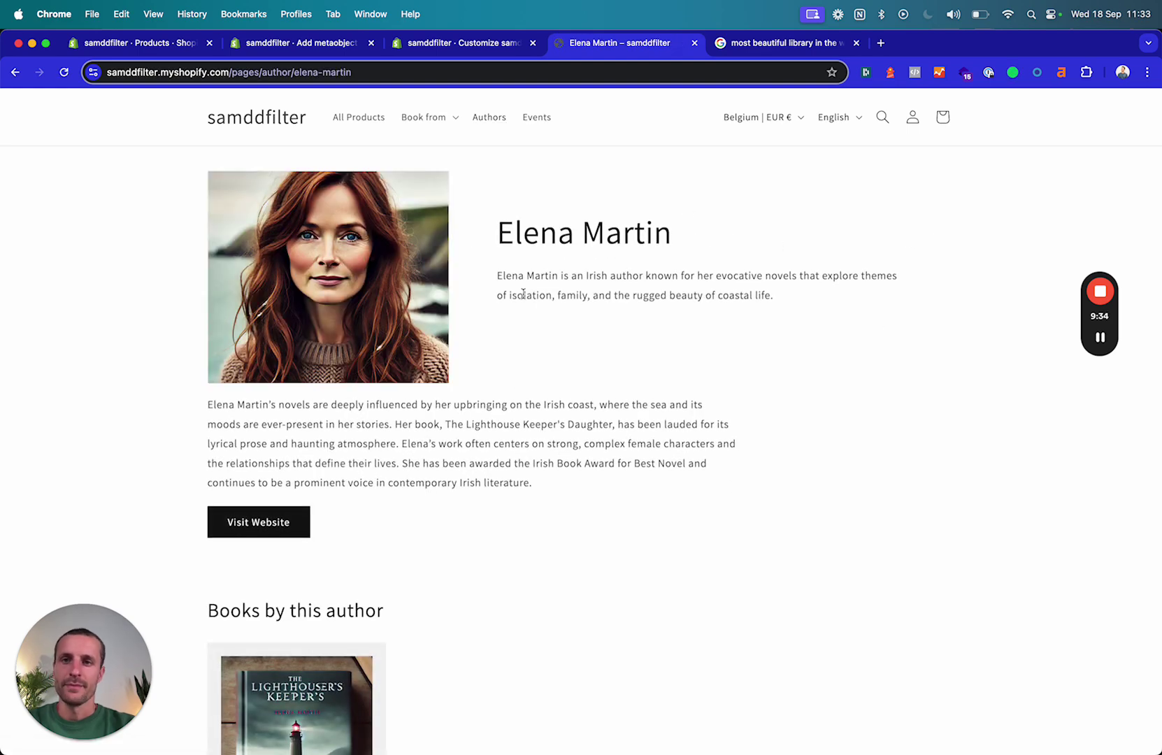
double_click(297, 74)
click(271, 74)
drag(263, 74, 328, 73)
click(308, 74)
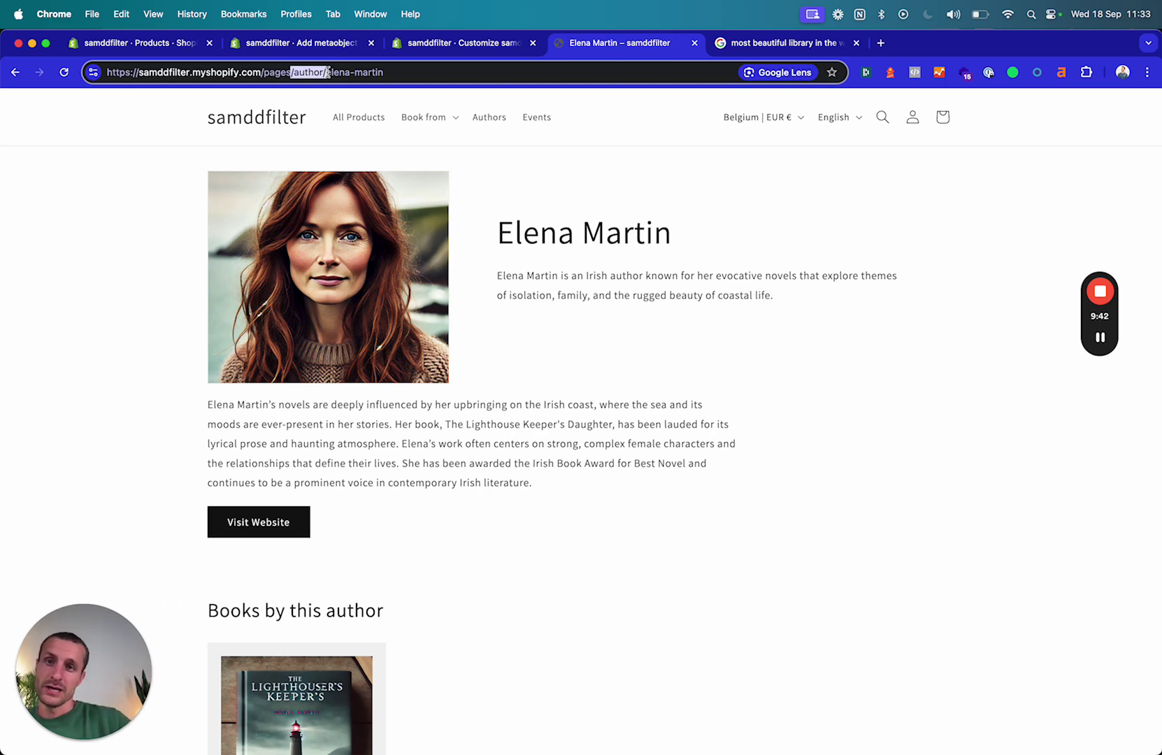
- Highlight the author's own handle at the end of the URL and view the "Books by this author" section
click(402, 73)
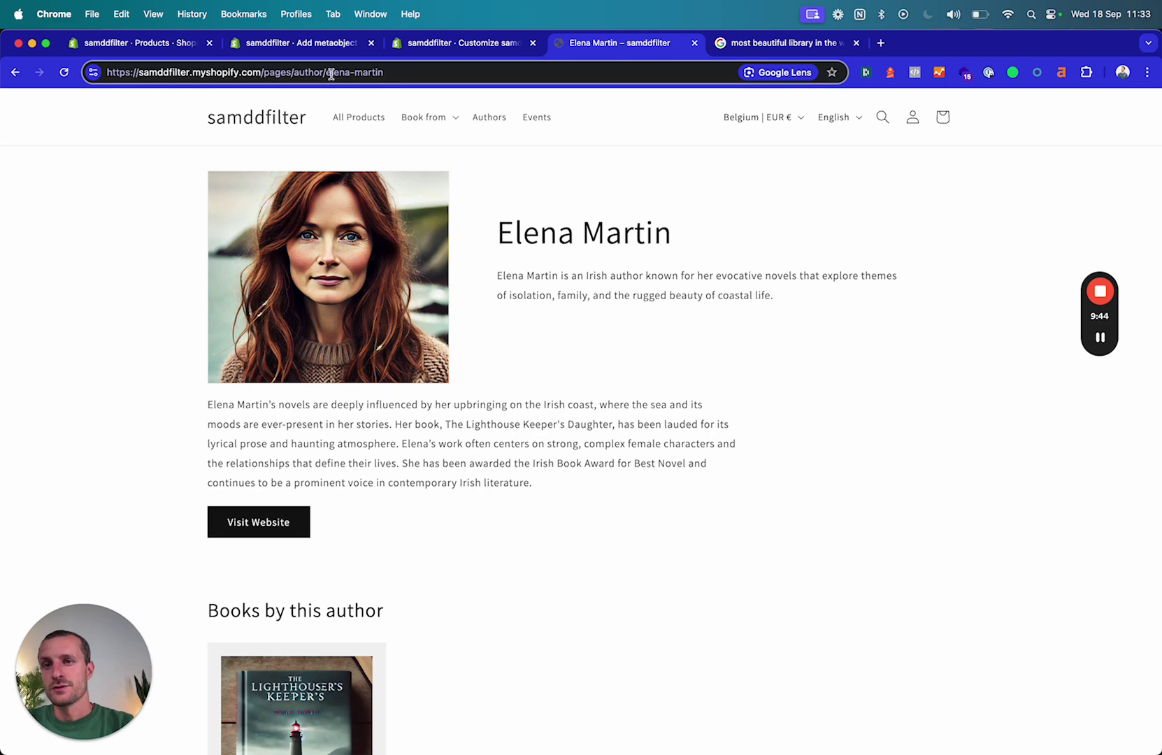
drag(326, 73, 436, 73)
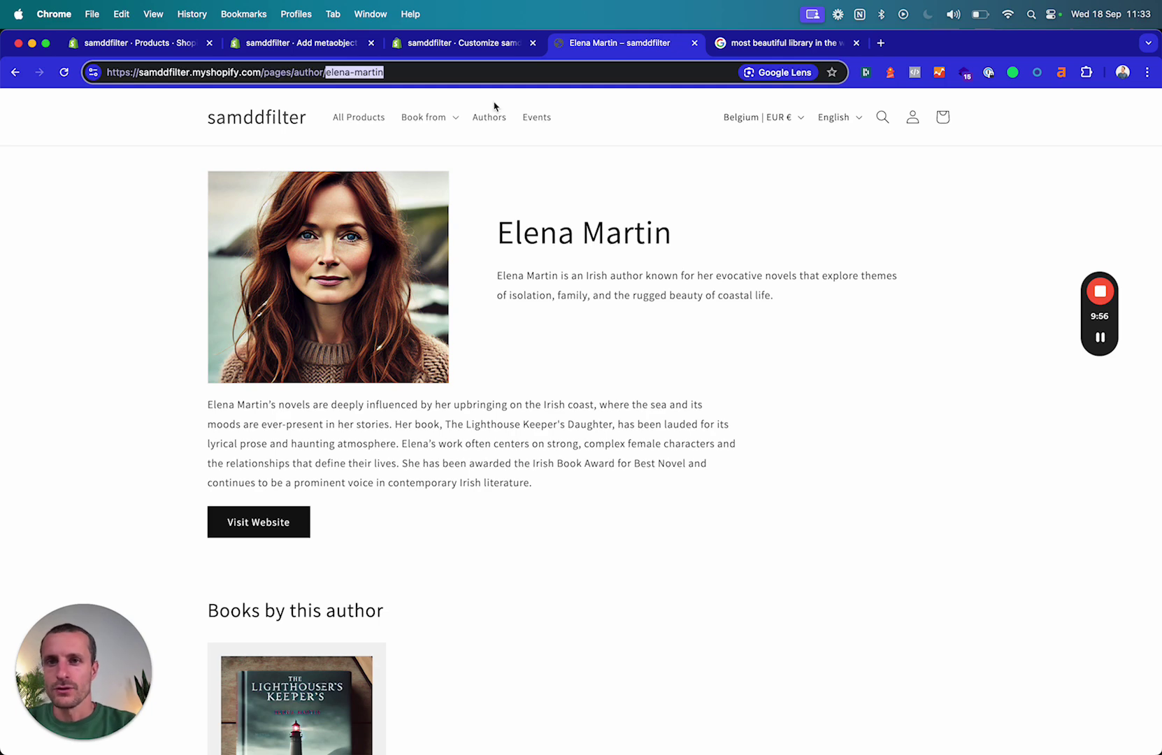
scroll(500, 521, down, 5)
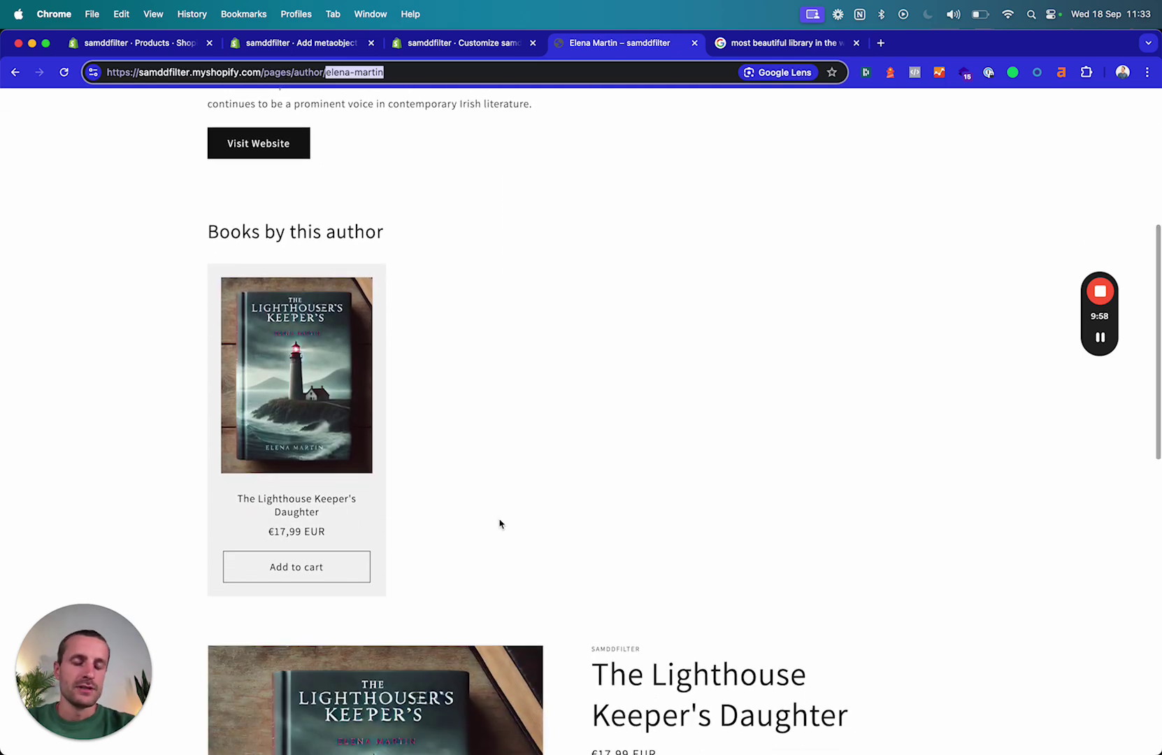
- Switch to the theme editor and show the metaobject templates available in its page selection
scroll(500, 523, up, 5)
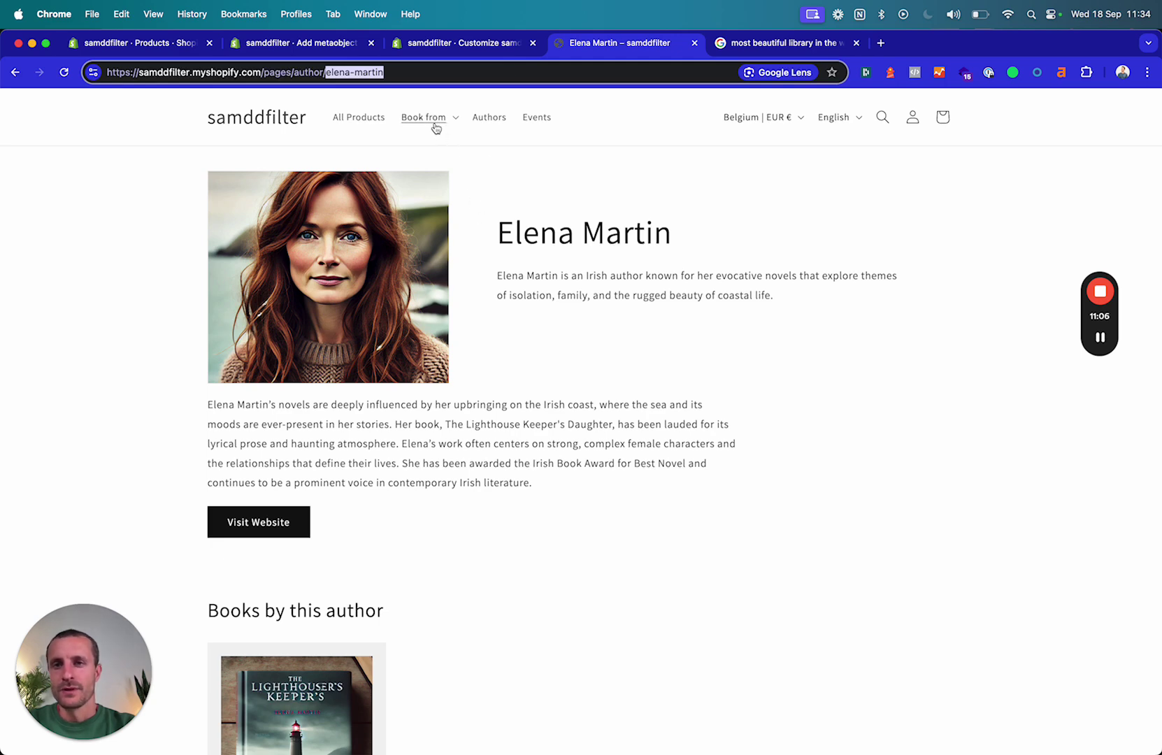
click(479, 49)
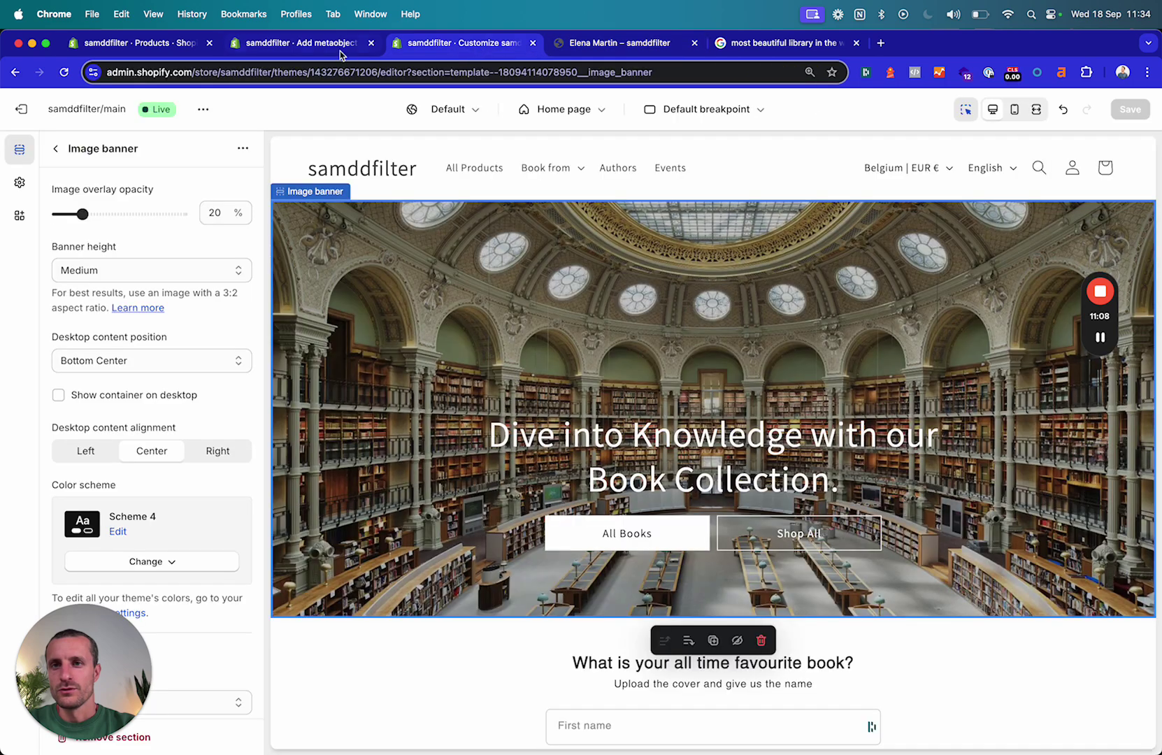
click(565, 116)
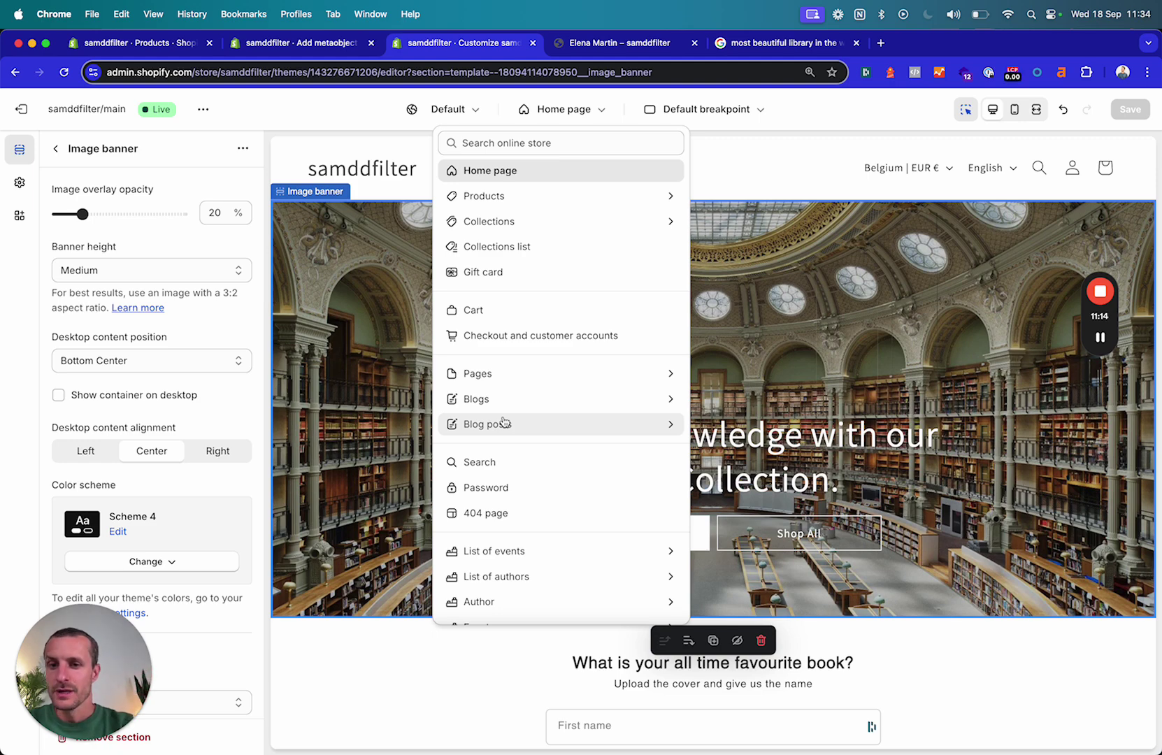
scroll(503, 421, down, 2)
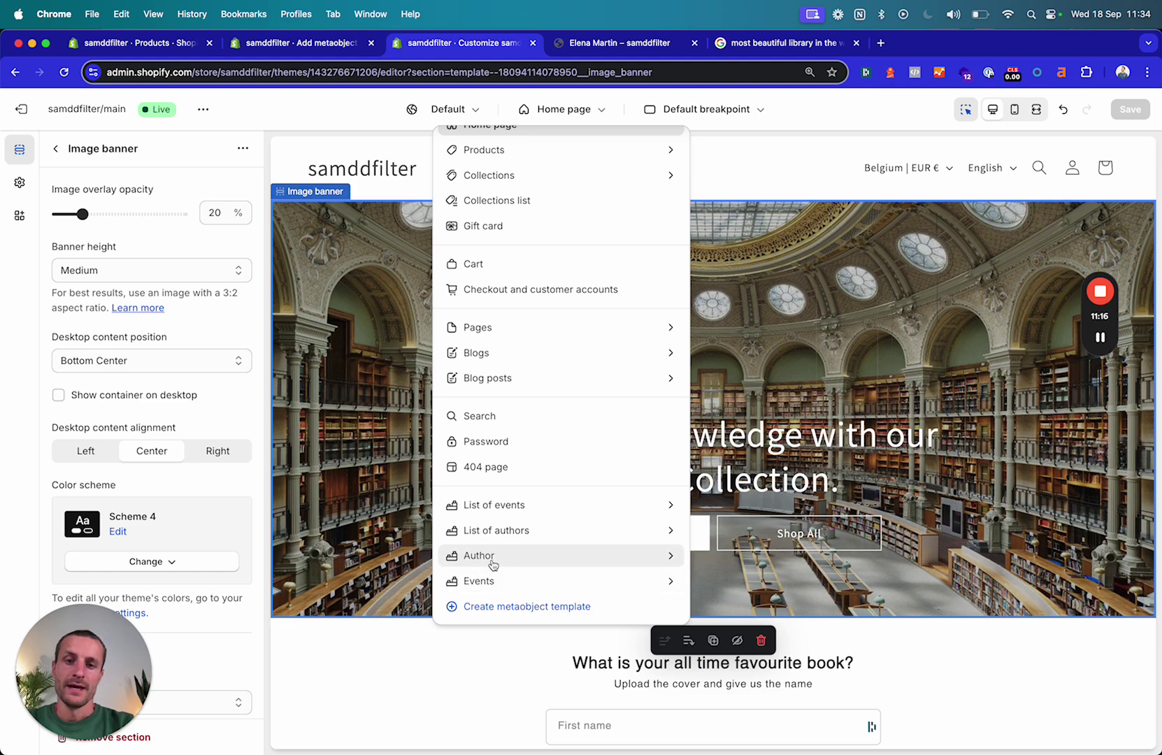
- Return to the new metaobject definition and toggle "Publish entries as web pages" off and on again
click(299, 44)
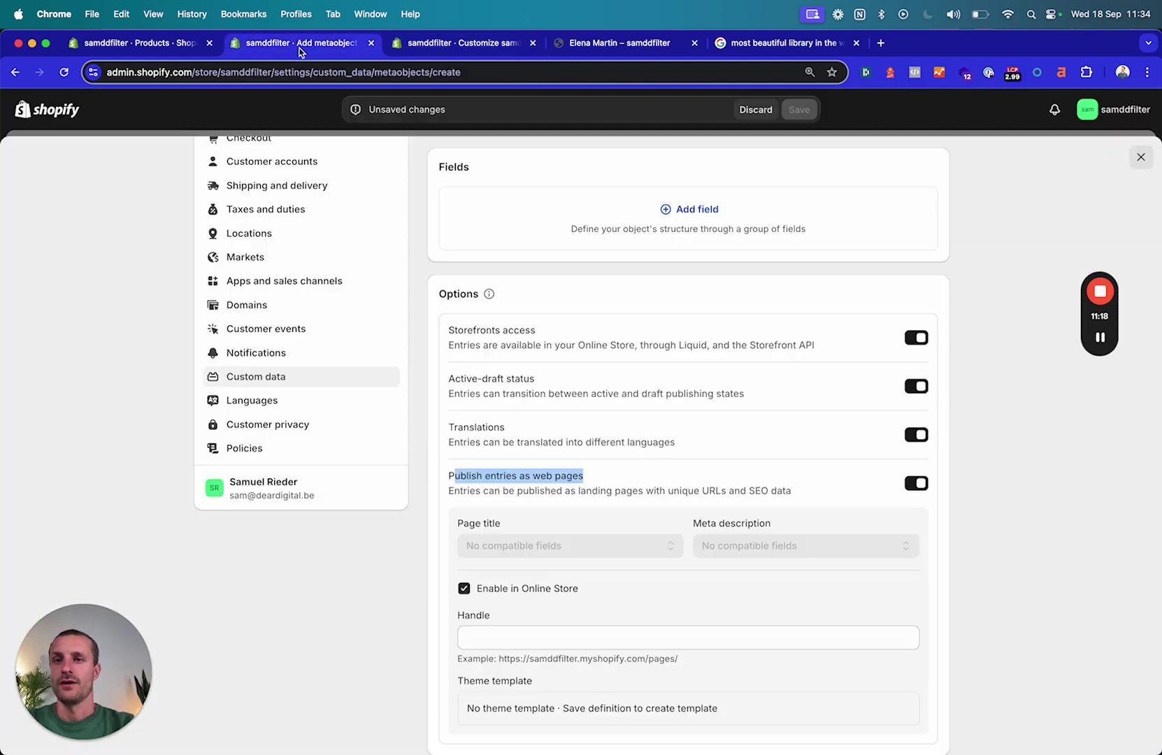
click(916, 483)
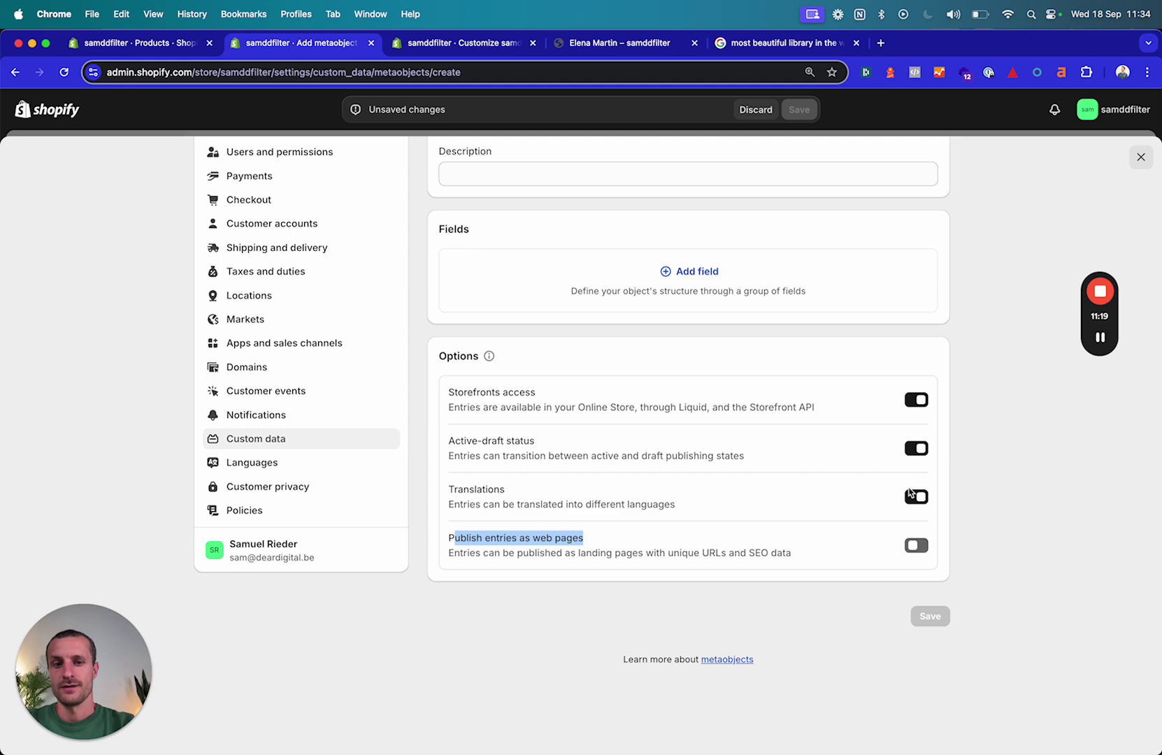
click(916, 546)
scroll(727, 454, up, 3)
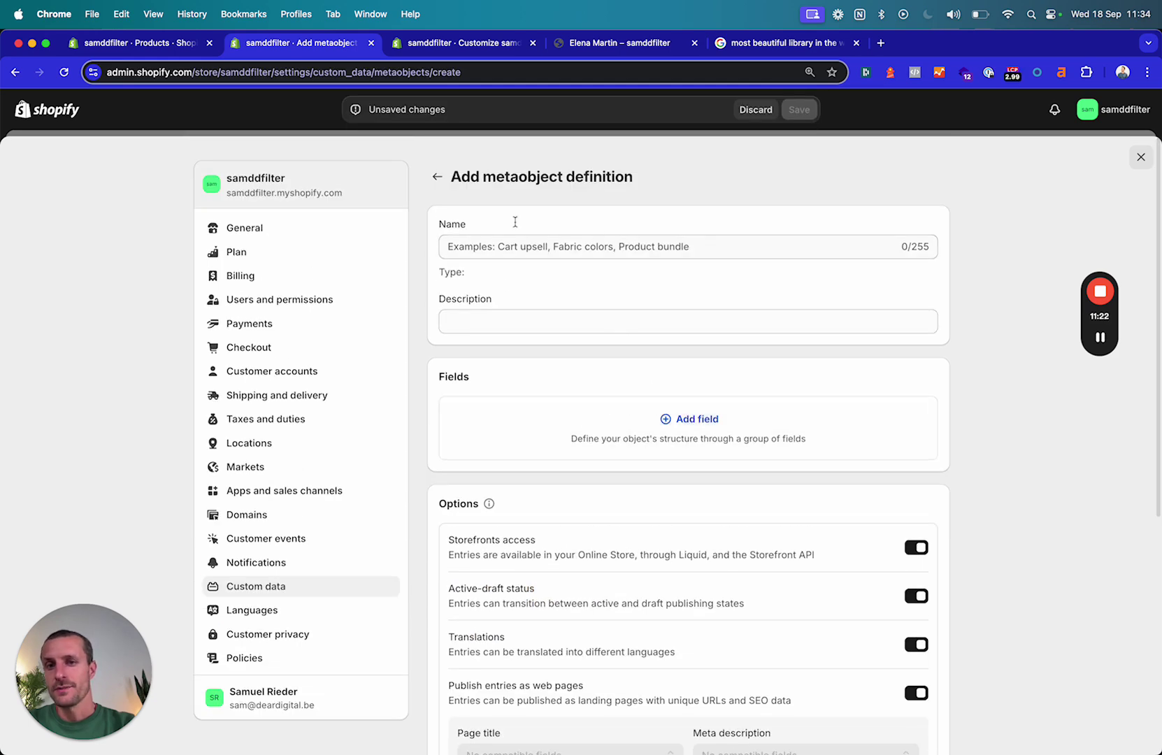
- Return to the theme editor and open the "Author (default)" metaobject template
click(465, 46)
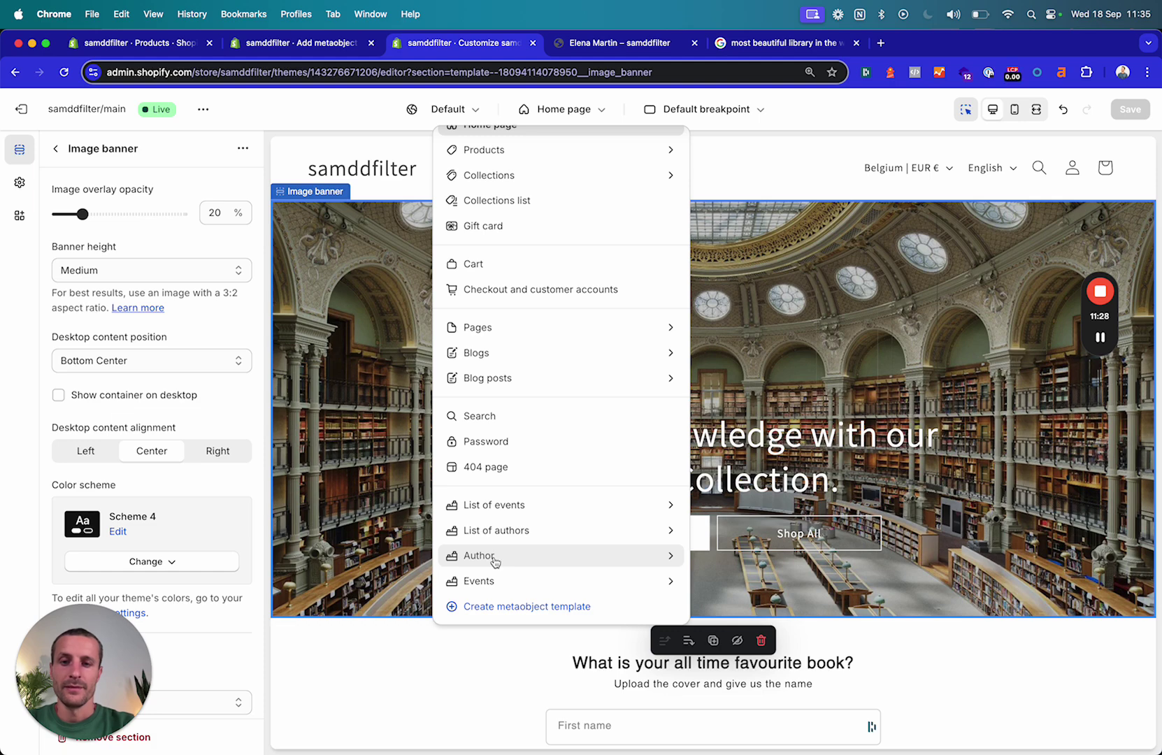
scroll(499, 462, up, 2)
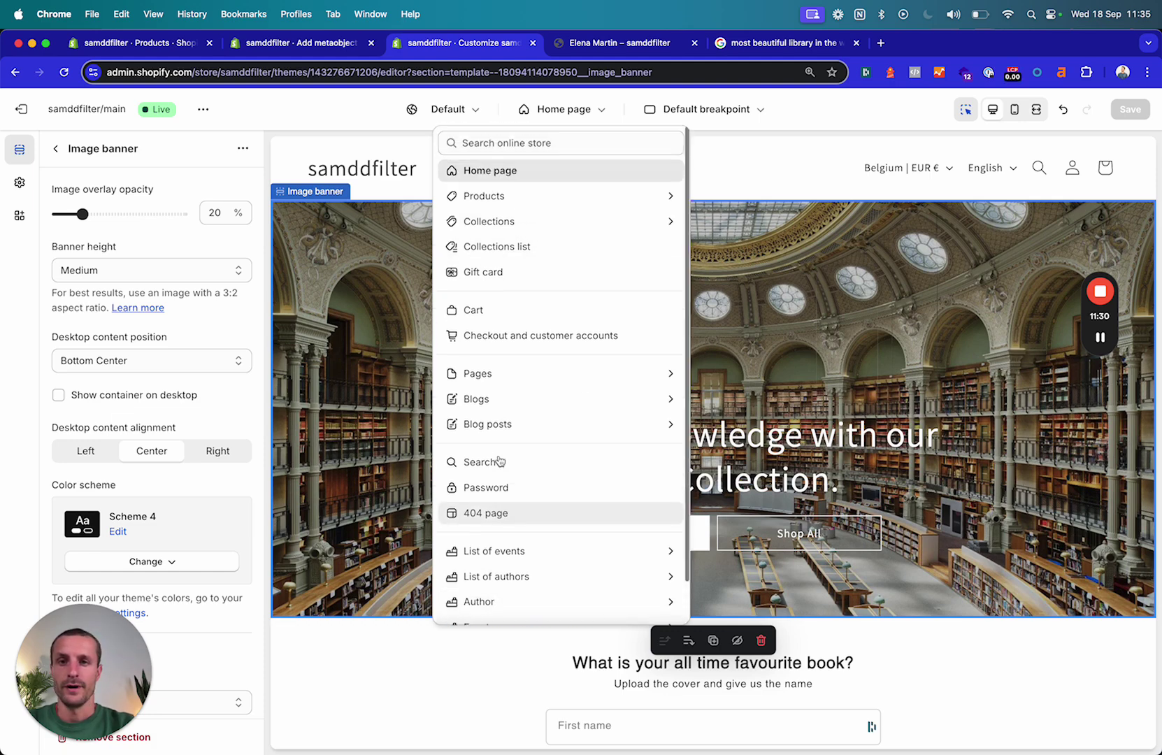
scroll(496, 415, down, 2)
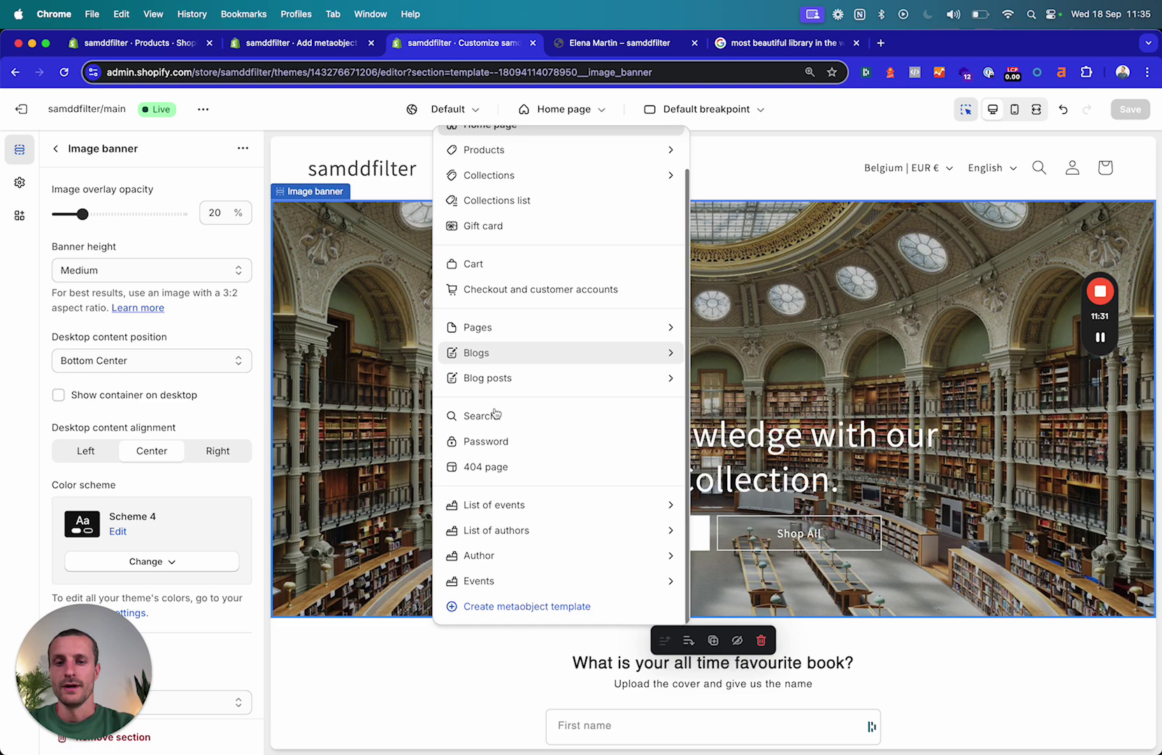
click(480, 559)
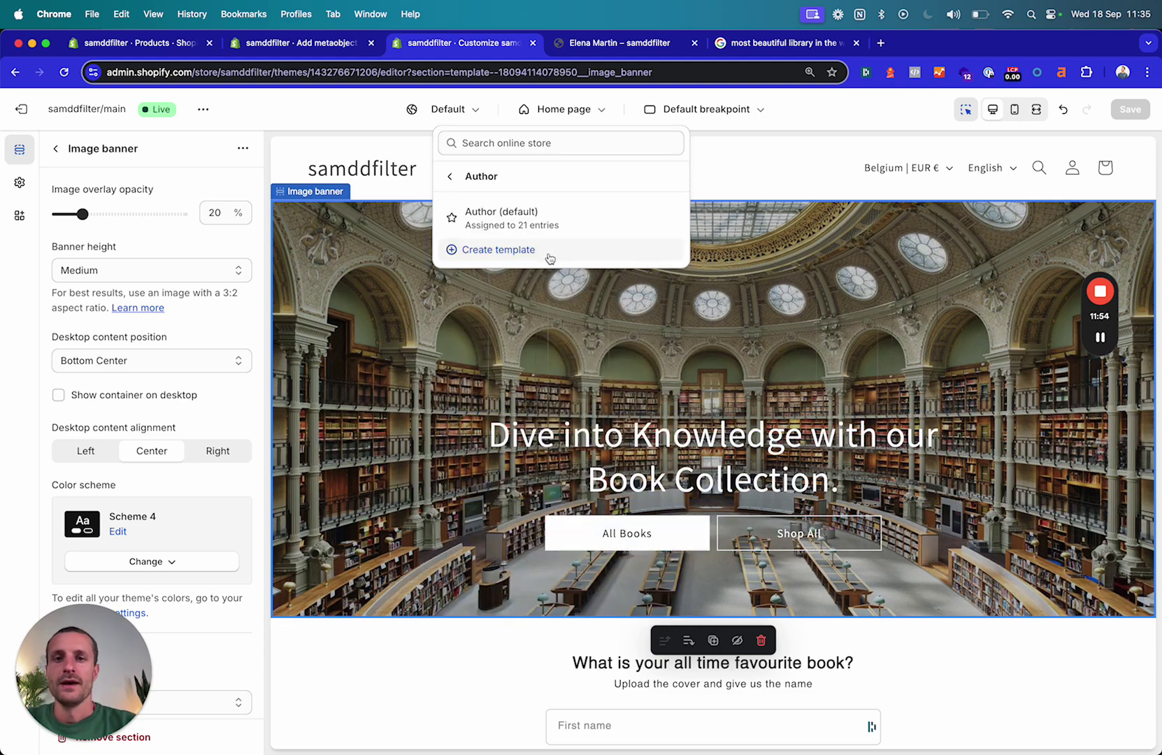
click(515, 230)
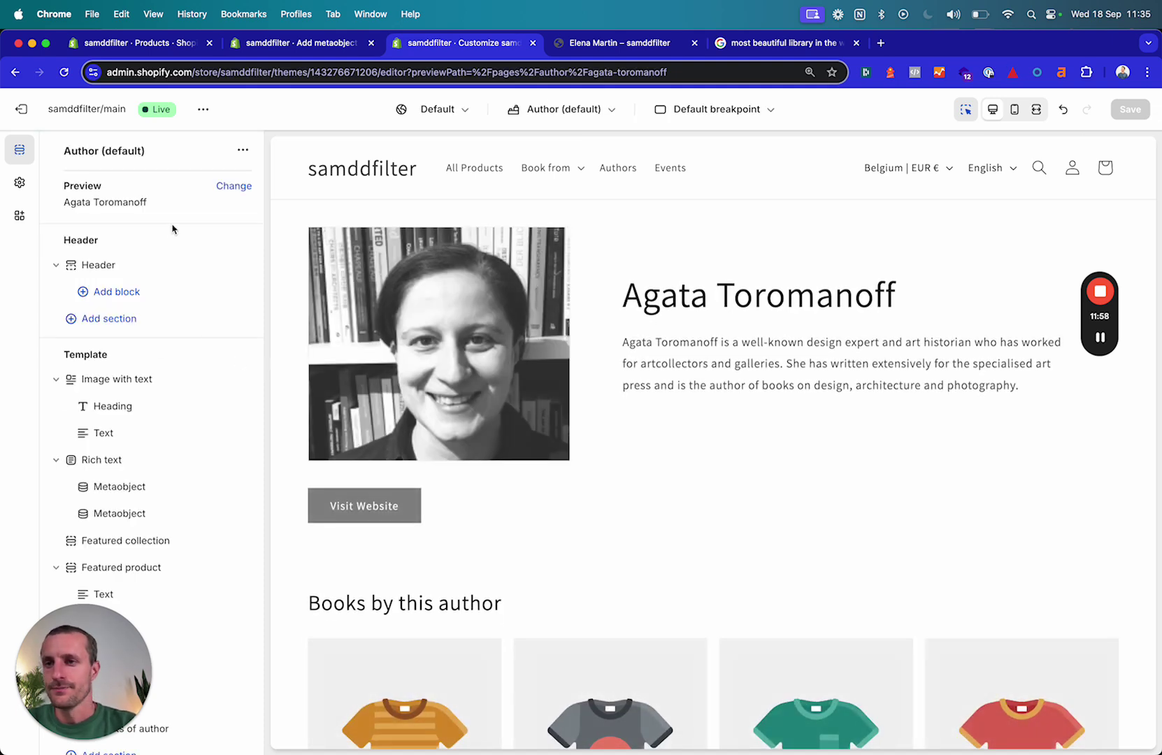
- Look through the Author template's sections and view the change options for the Image with text section's Featured image source
scroll(144, 351, down, 4)
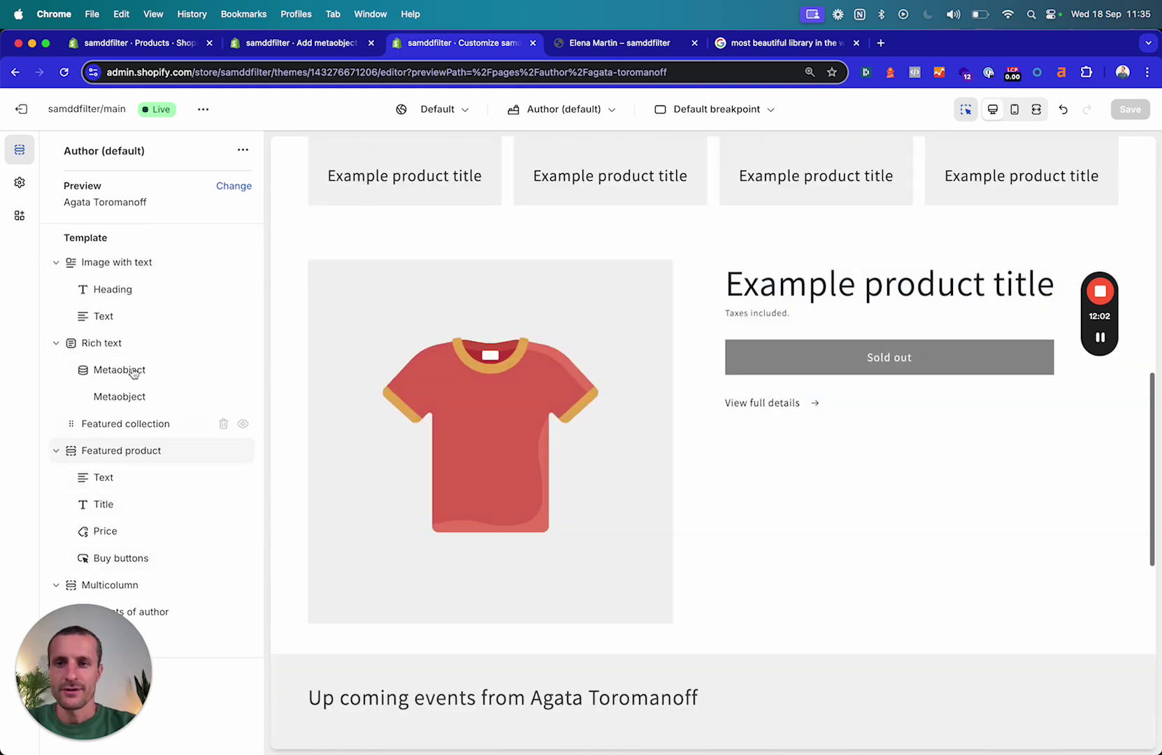
scroll(128, 362, up, 4)
click(114, 381)
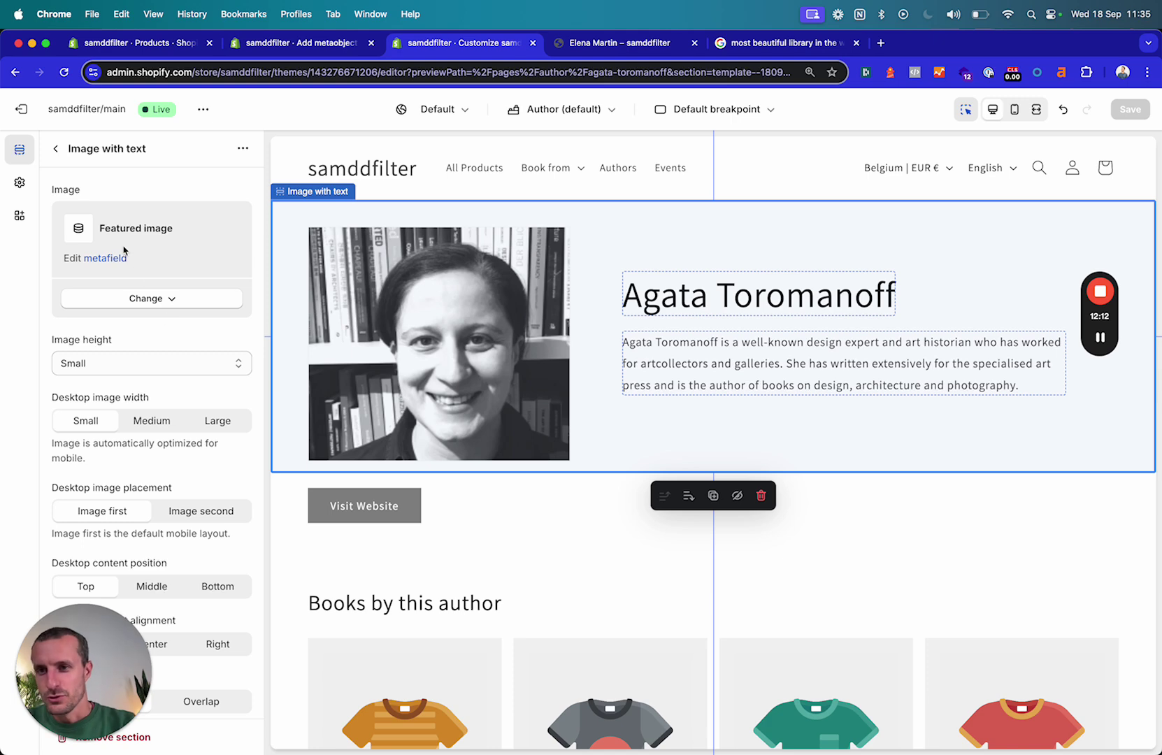
click(155, 300)
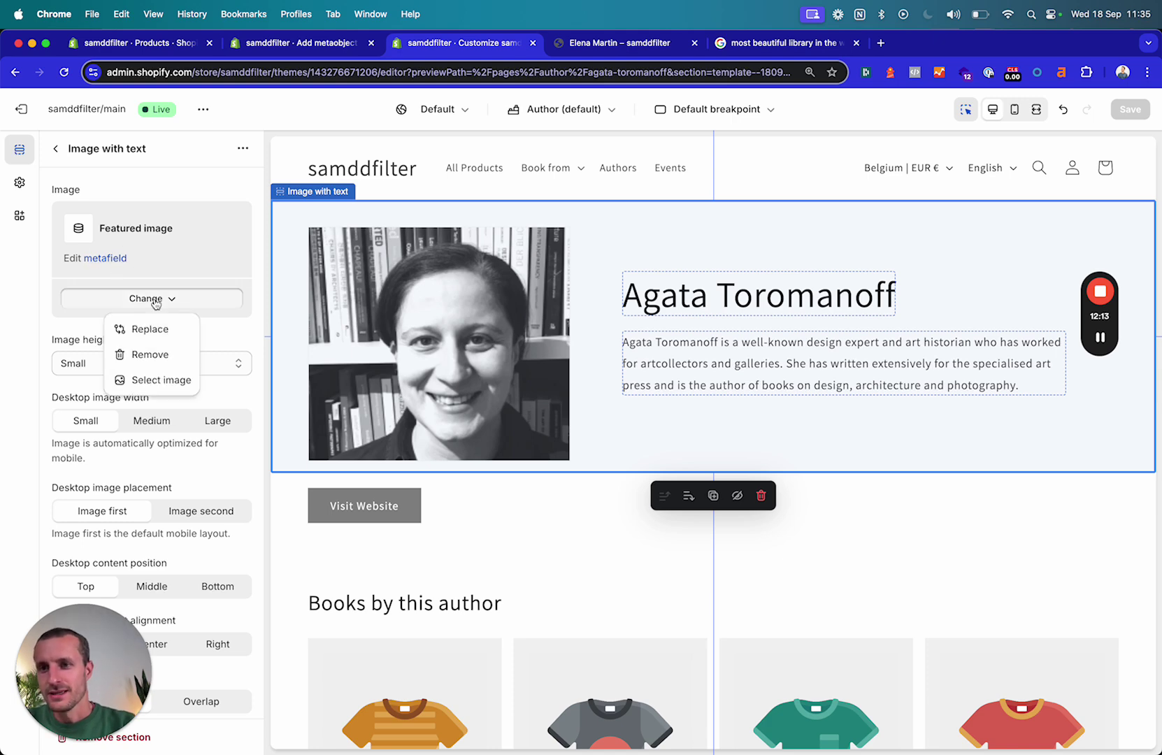
click(209, 195)
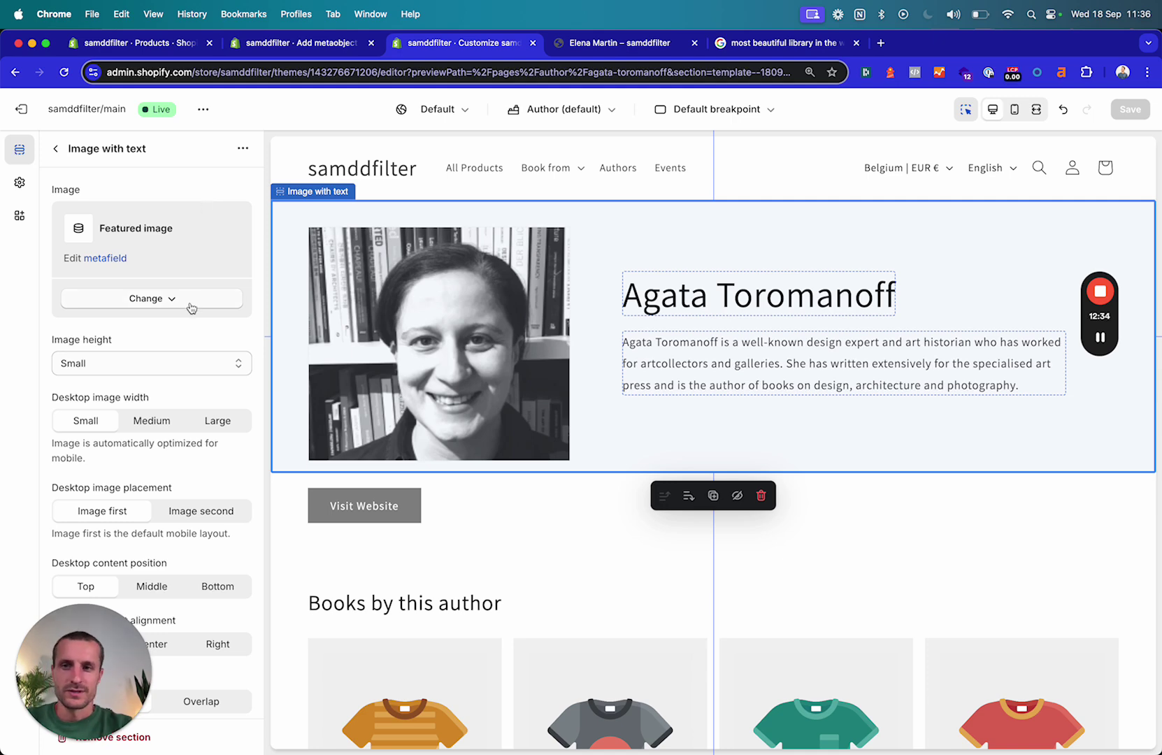
click(56, 149)
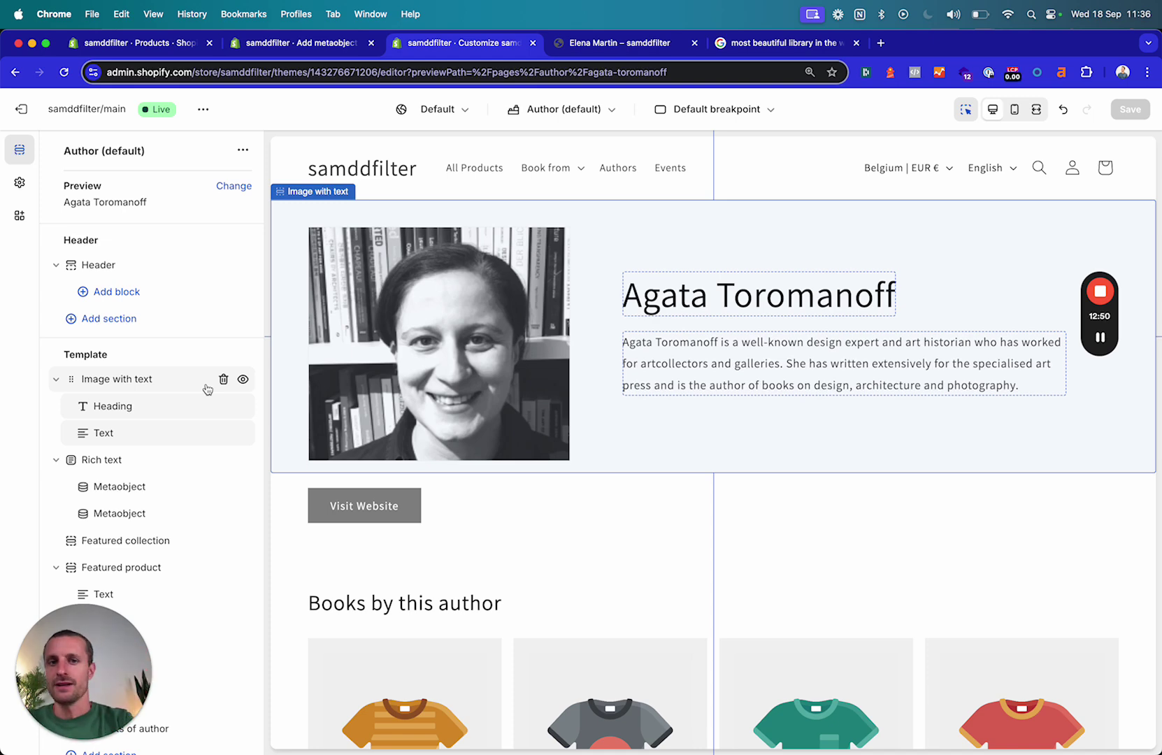
- Review the author page preview and inspect the settings of the Rich text section and its first Metaobject block
scroll(630, 485, down, 5)
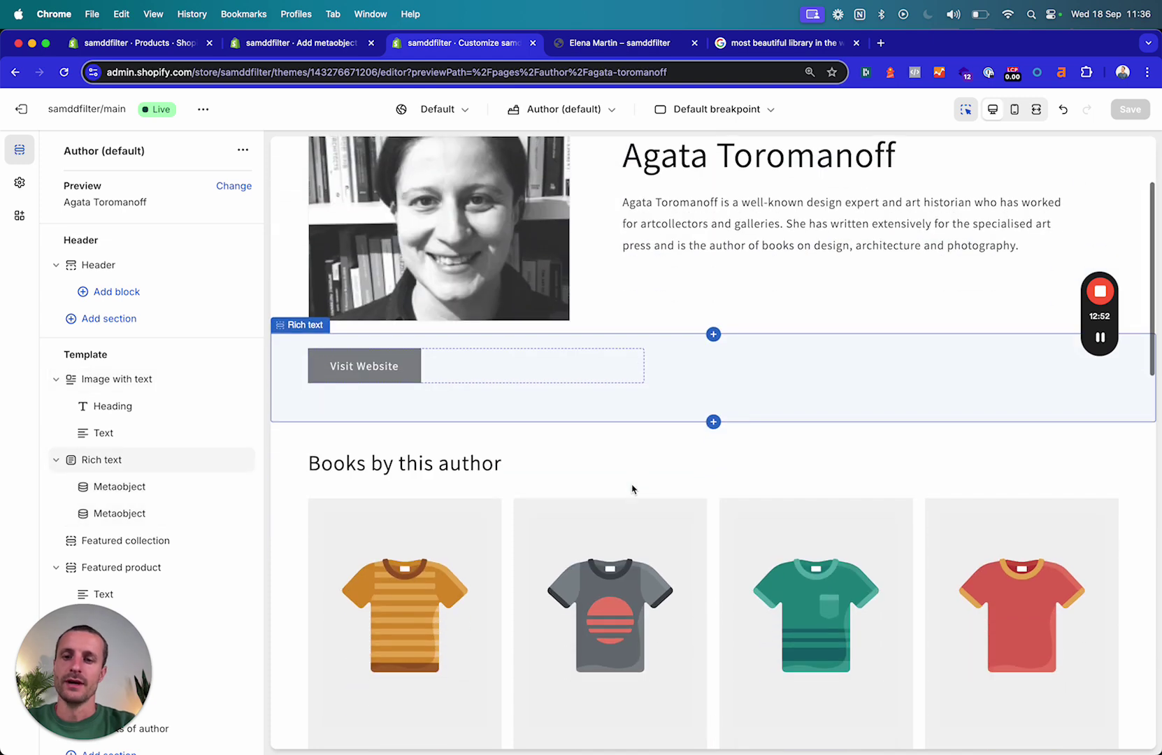
scroll(467, 438, up, 5)
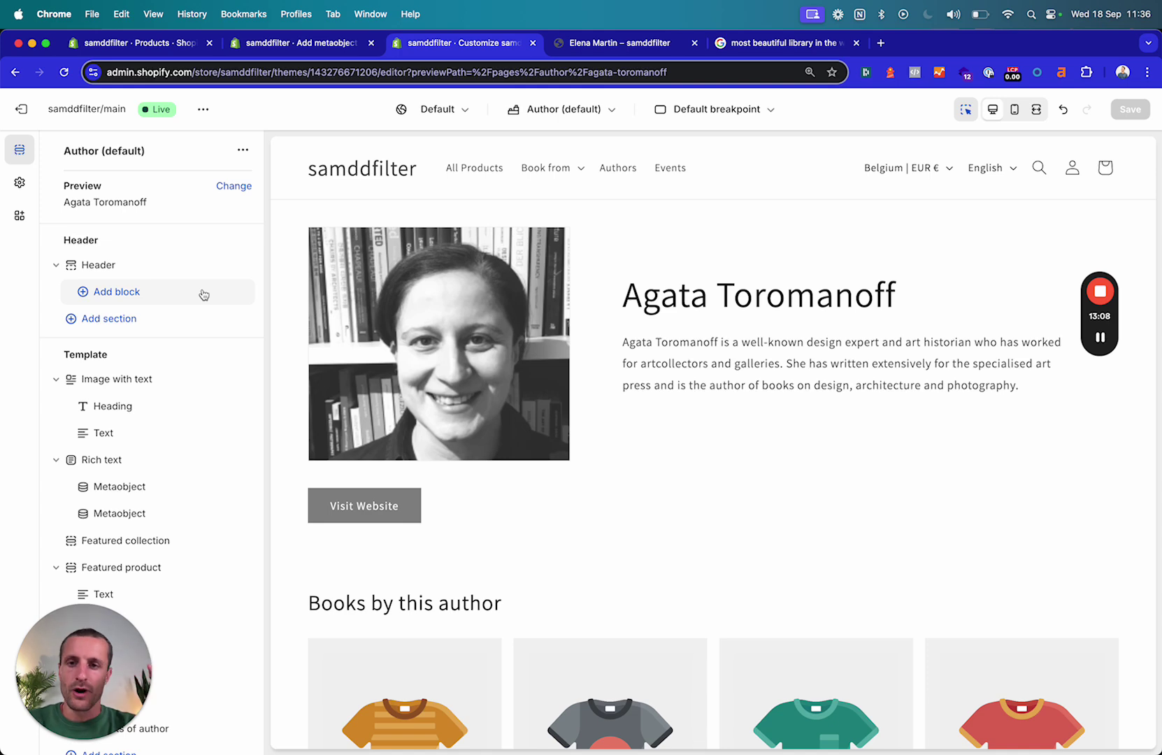
scroll(189, 360, down, 3)
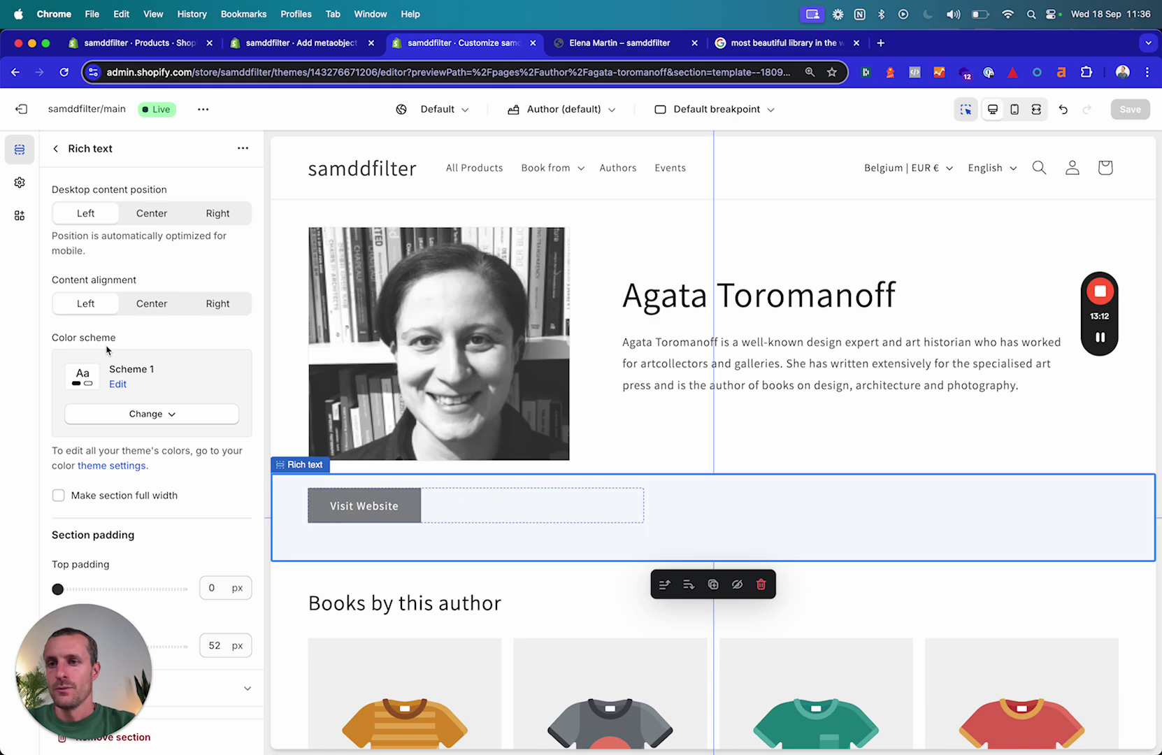
click(55, 149)
click(121, 379)
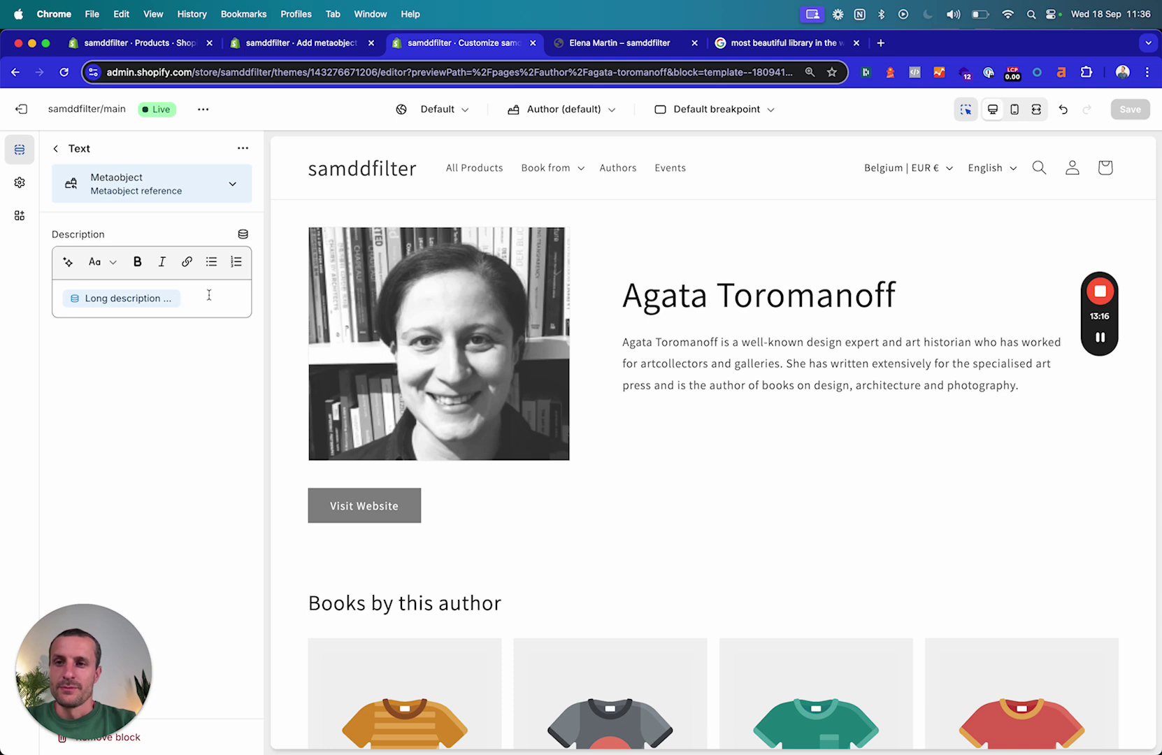
click(59, 149)
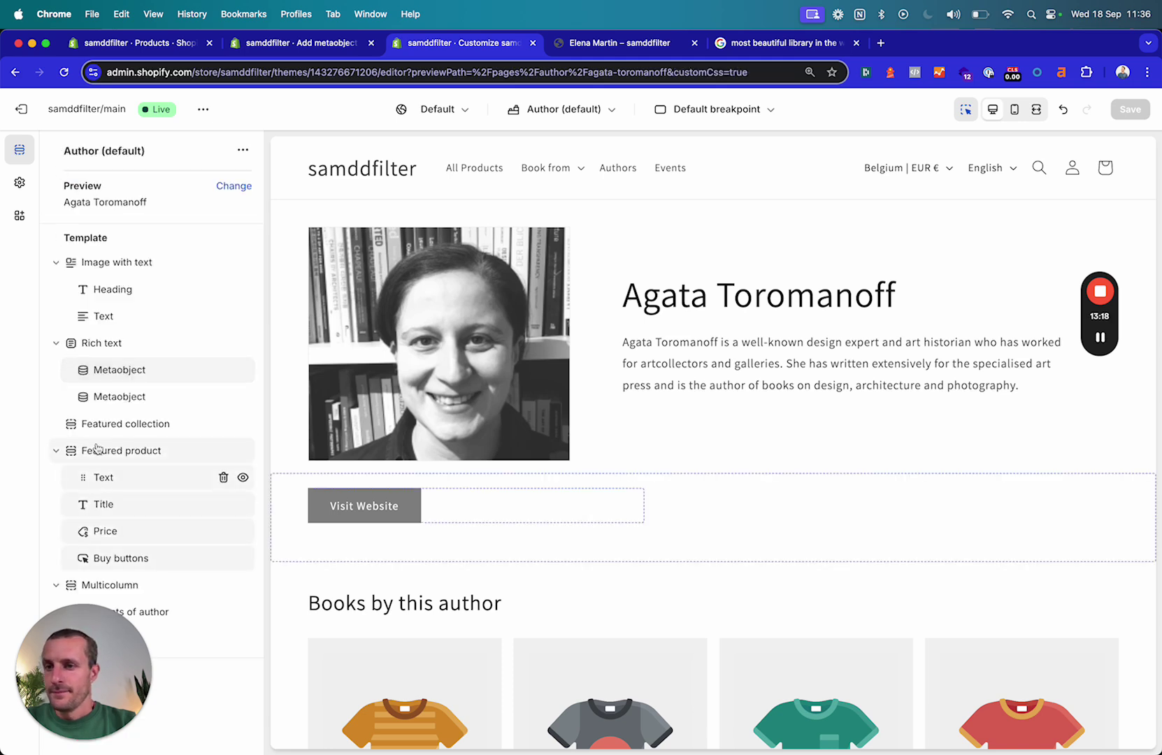
click(105, 343)
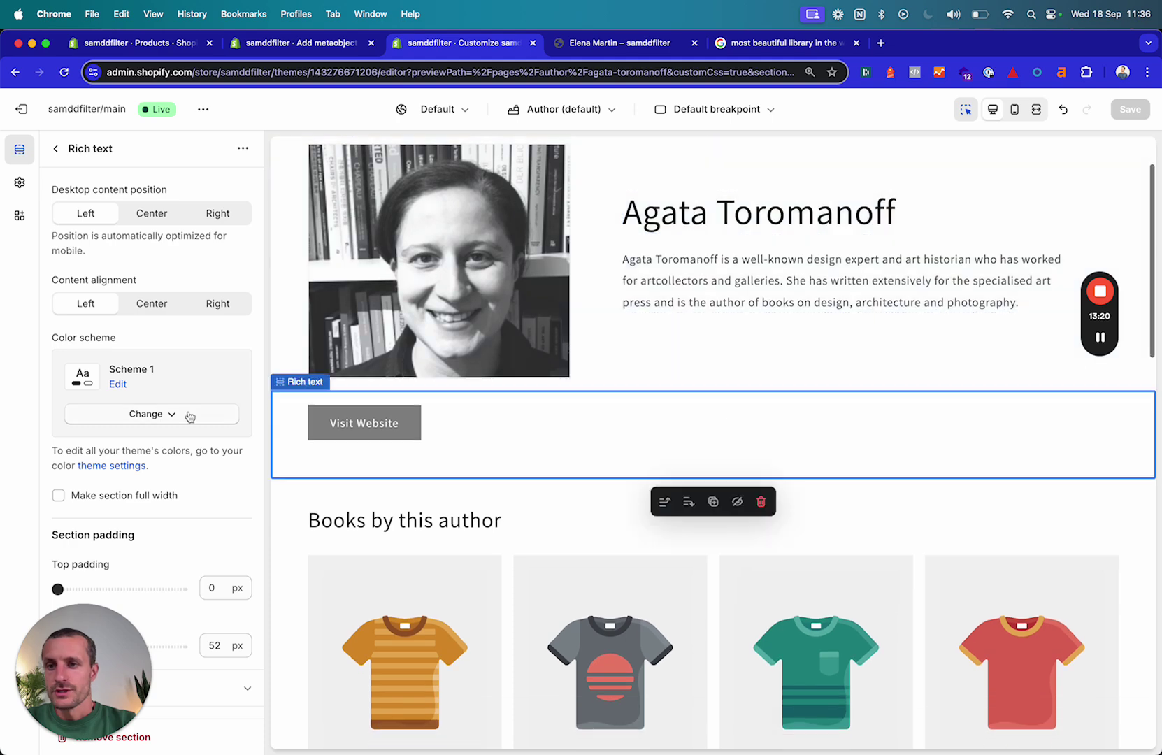
click(56, 148)
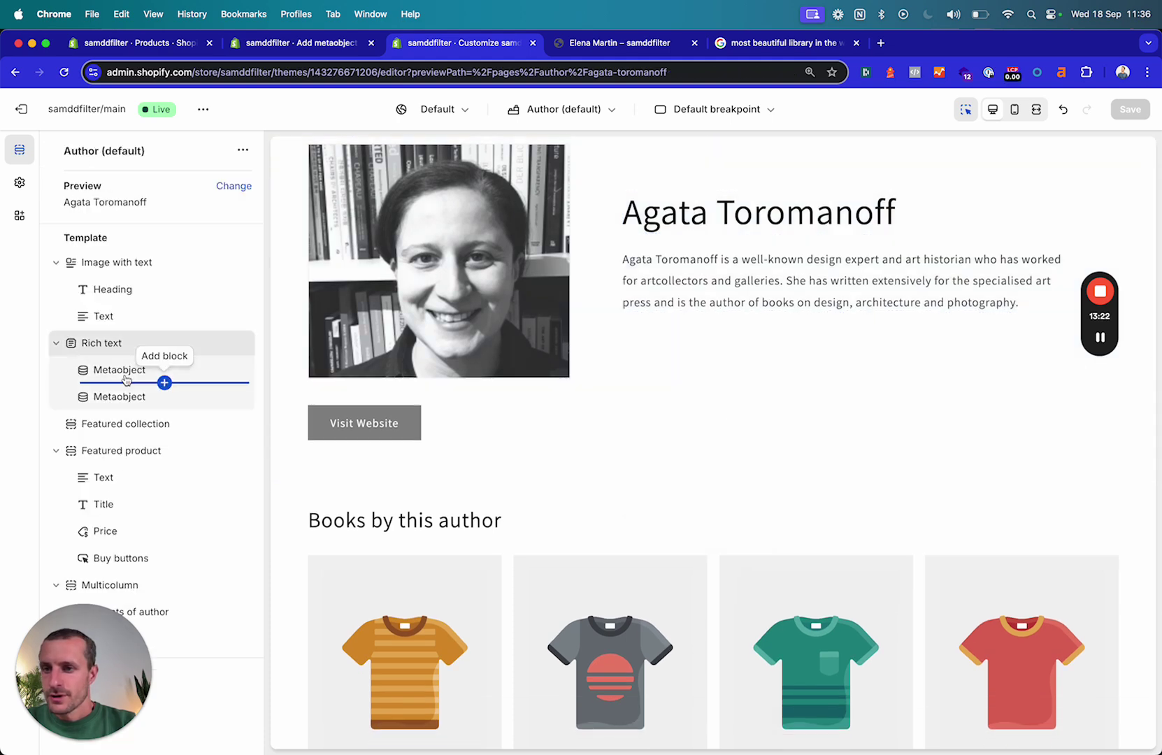
- Reopen the first Metaobject block under Rich text and view the options of its long description dynamic source
click(117, 381)
click(122, 374)
click(123, 381)
click(119, 374)
click(117, 372)
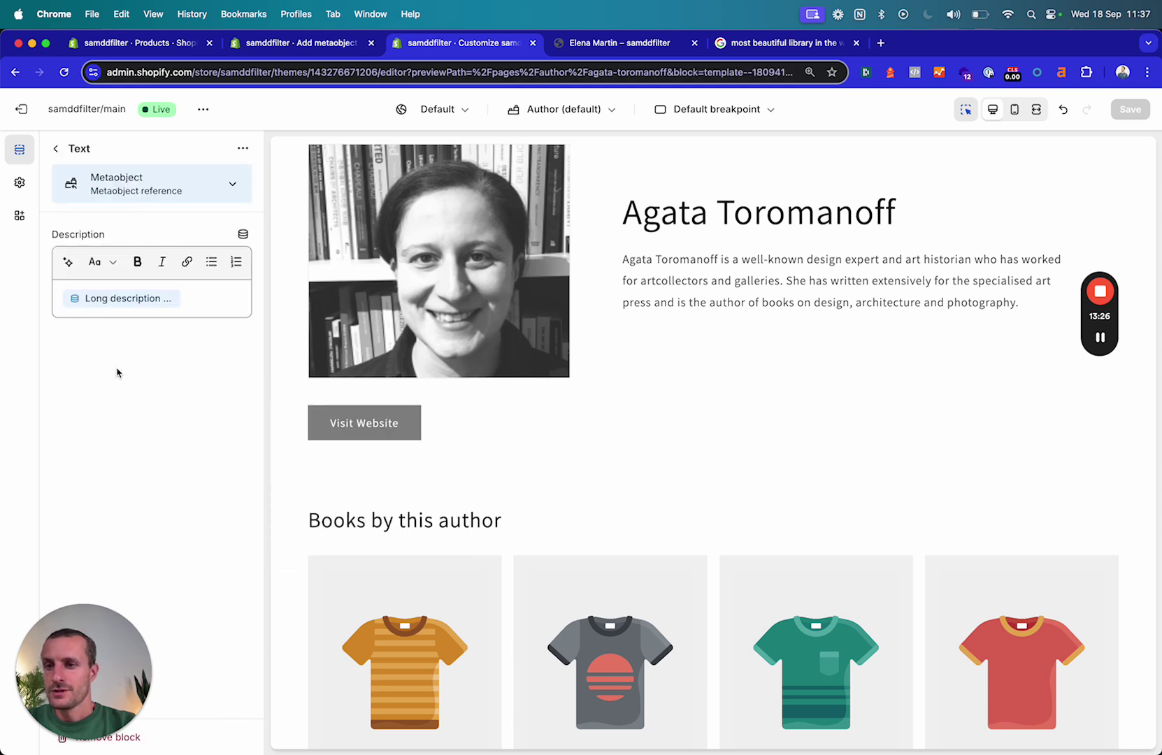
click(194, 298)
click(153, 302)
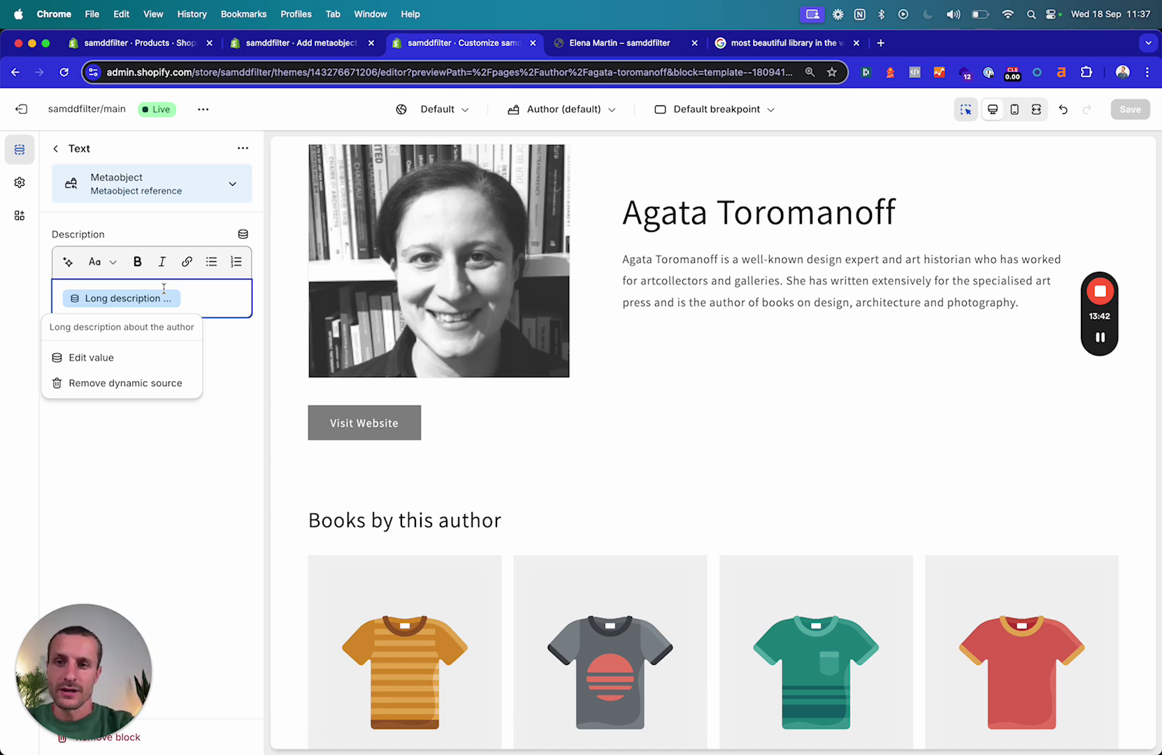
click(171, 233)
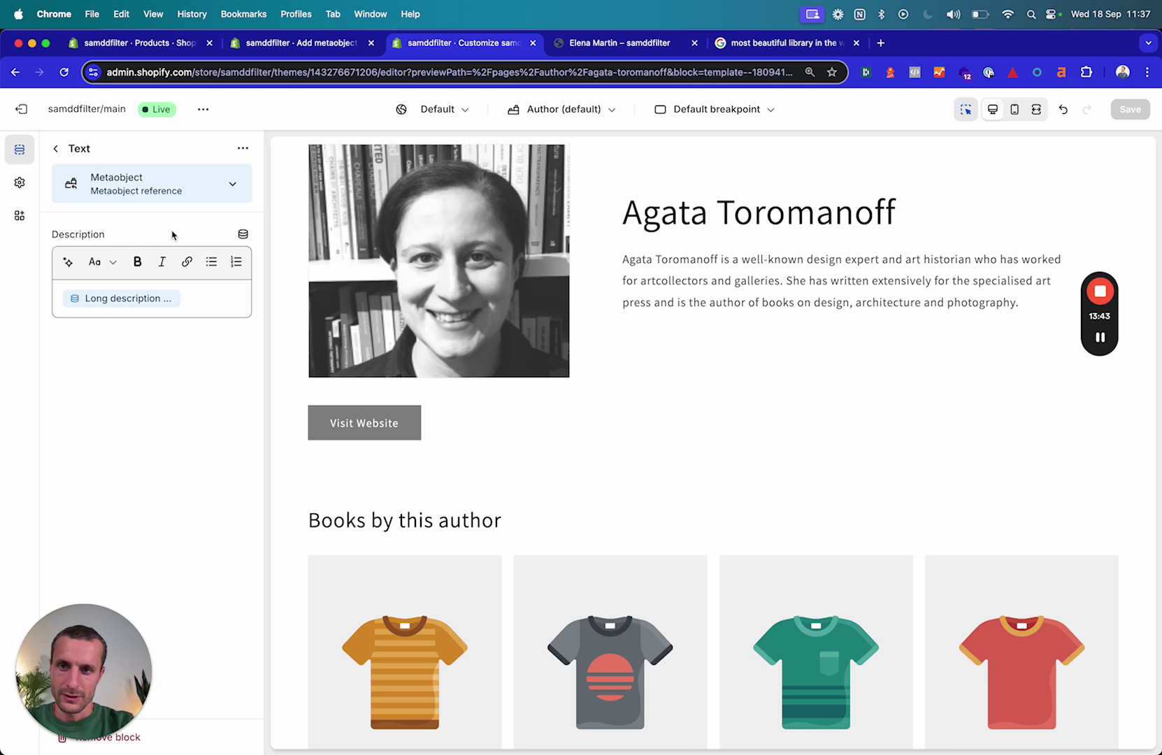
- View the Author fields and other resources available as dynamic sources for the block's Description, then close the list
click(244, 235)
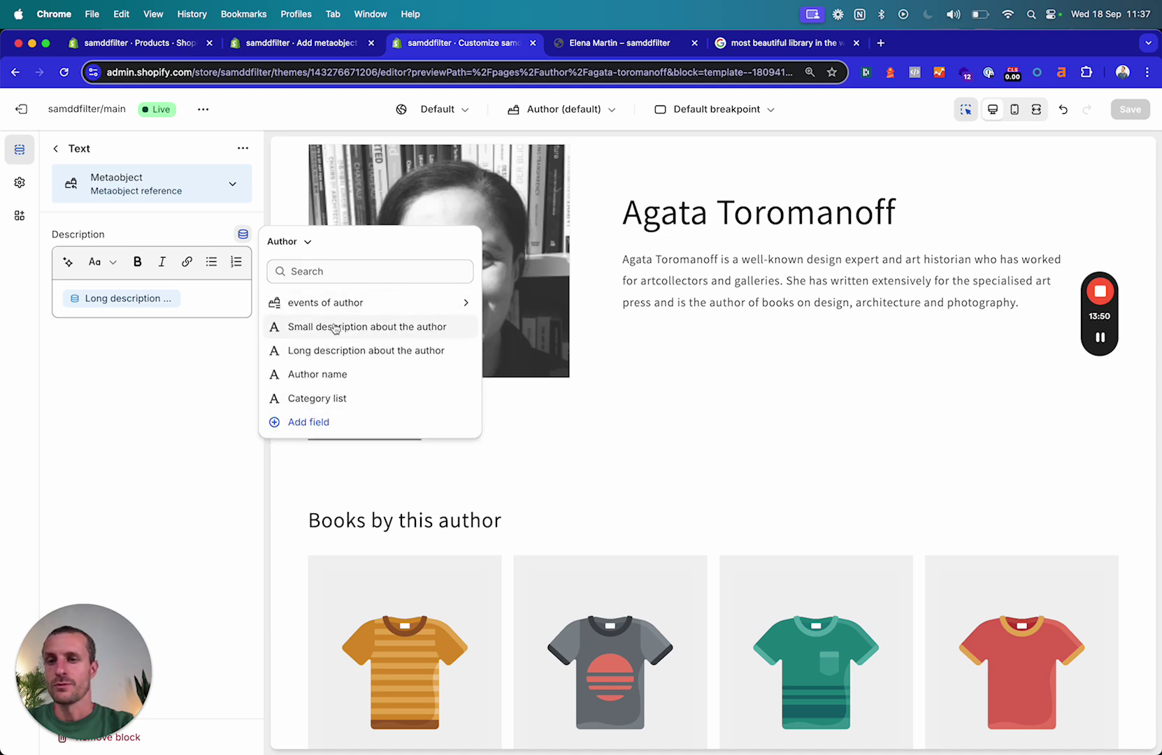
click(308, 246)
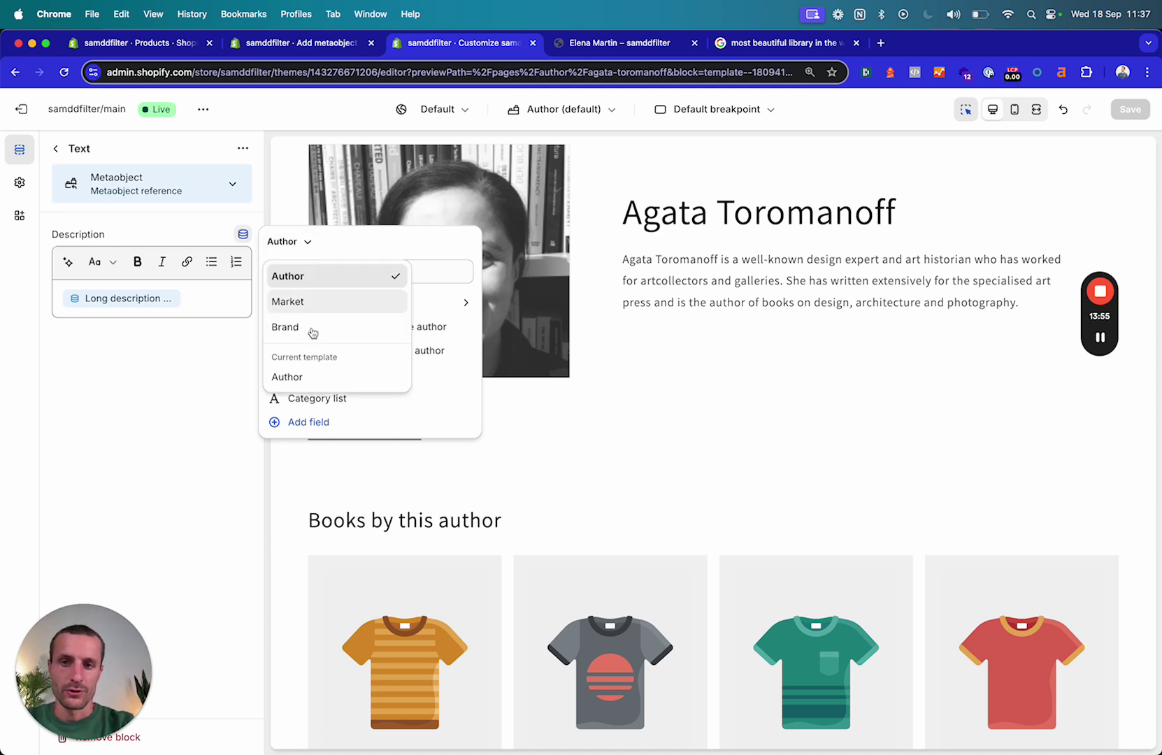
click(381, 244)
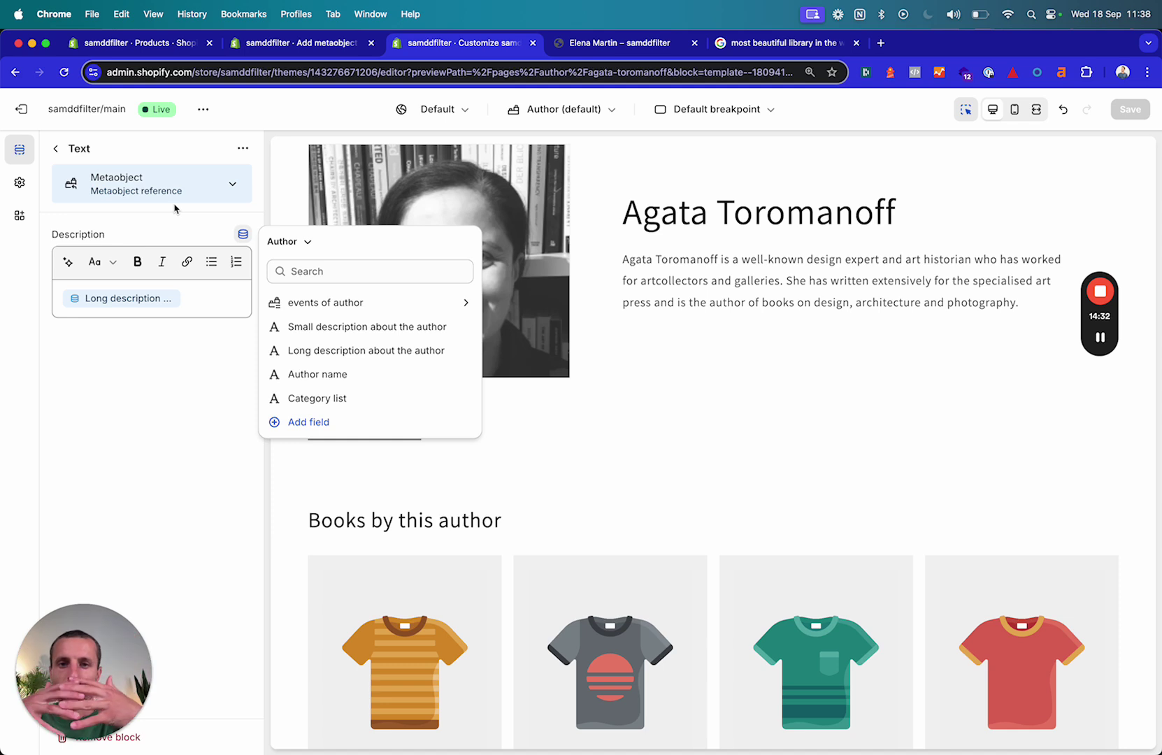
click(139, 450)
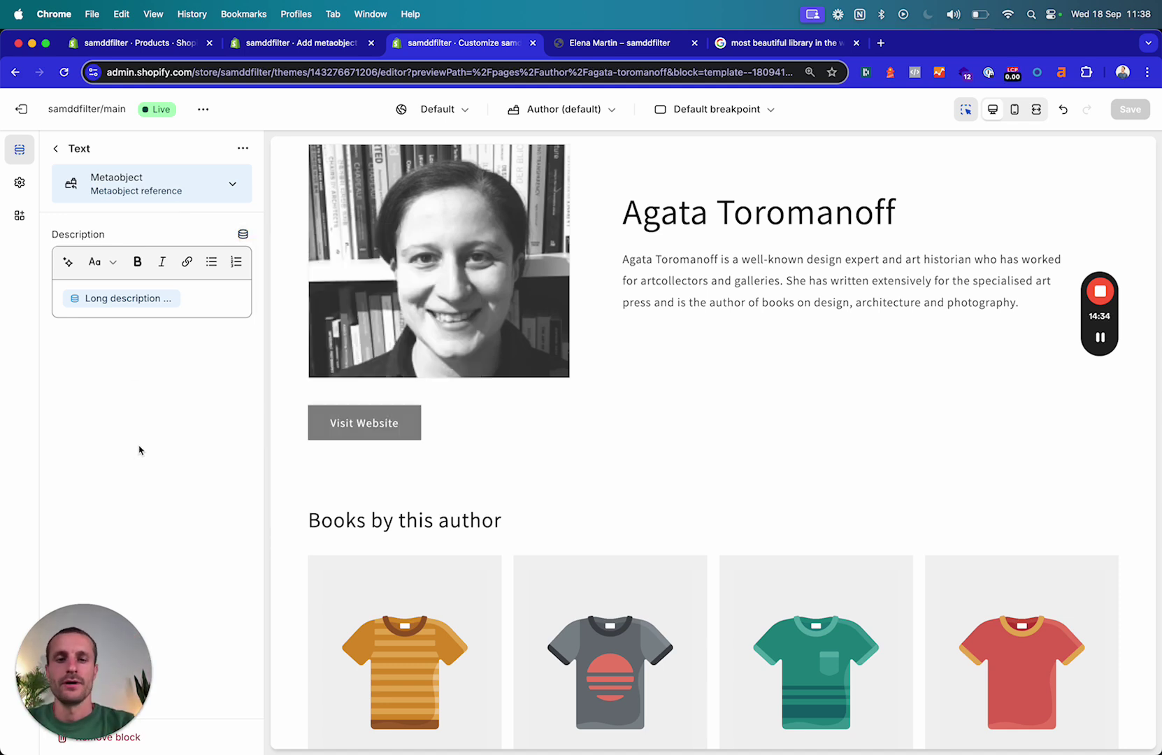
scroll(531, 368, up, 3)
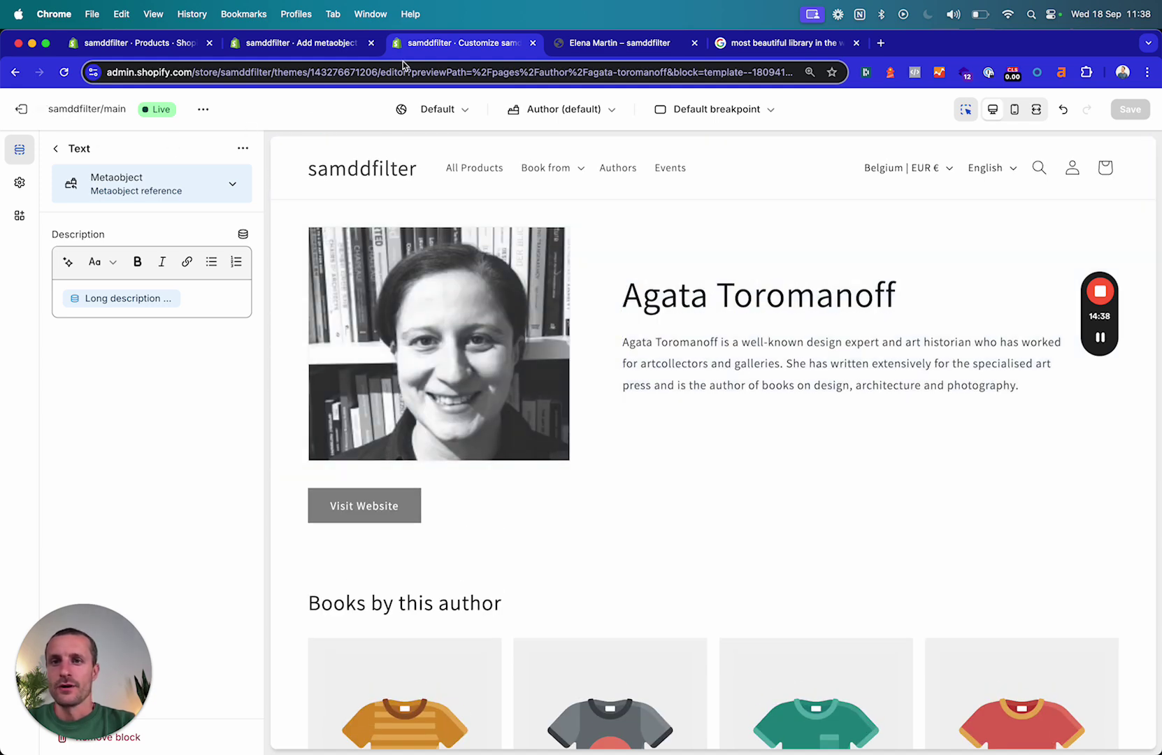
- Go back to the new metaobject definition and discard its unsaved changes
click(334, 45)
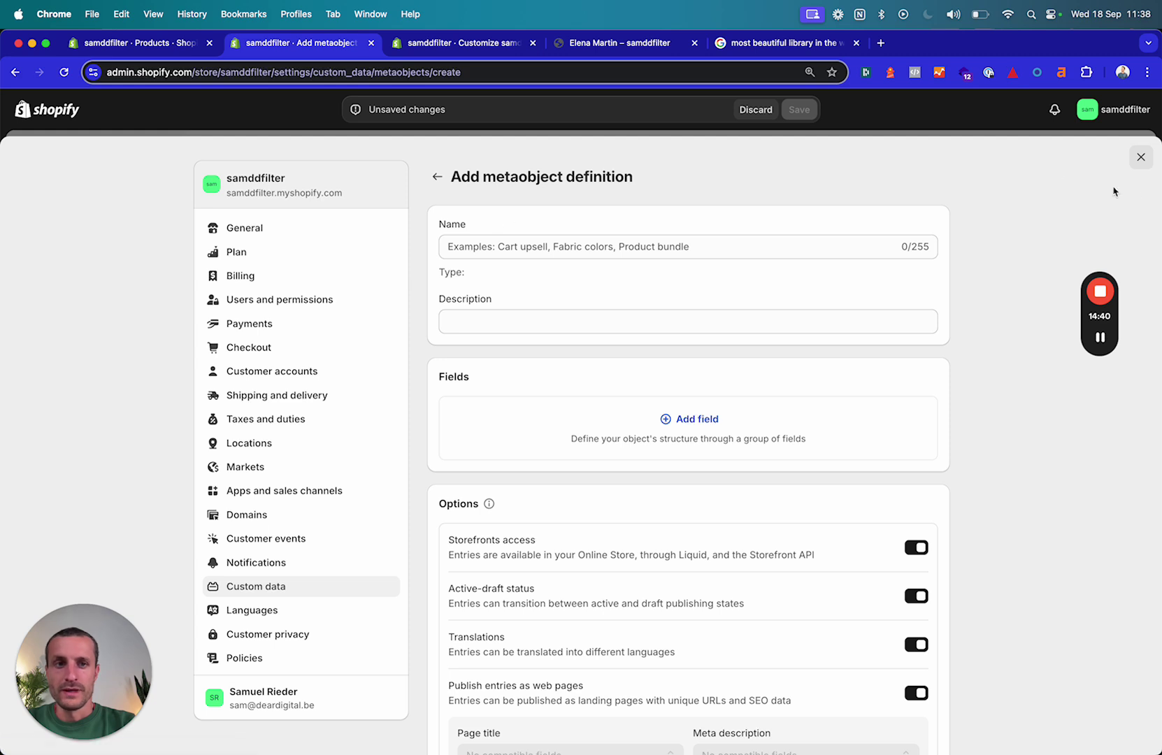
click(1141, 157)
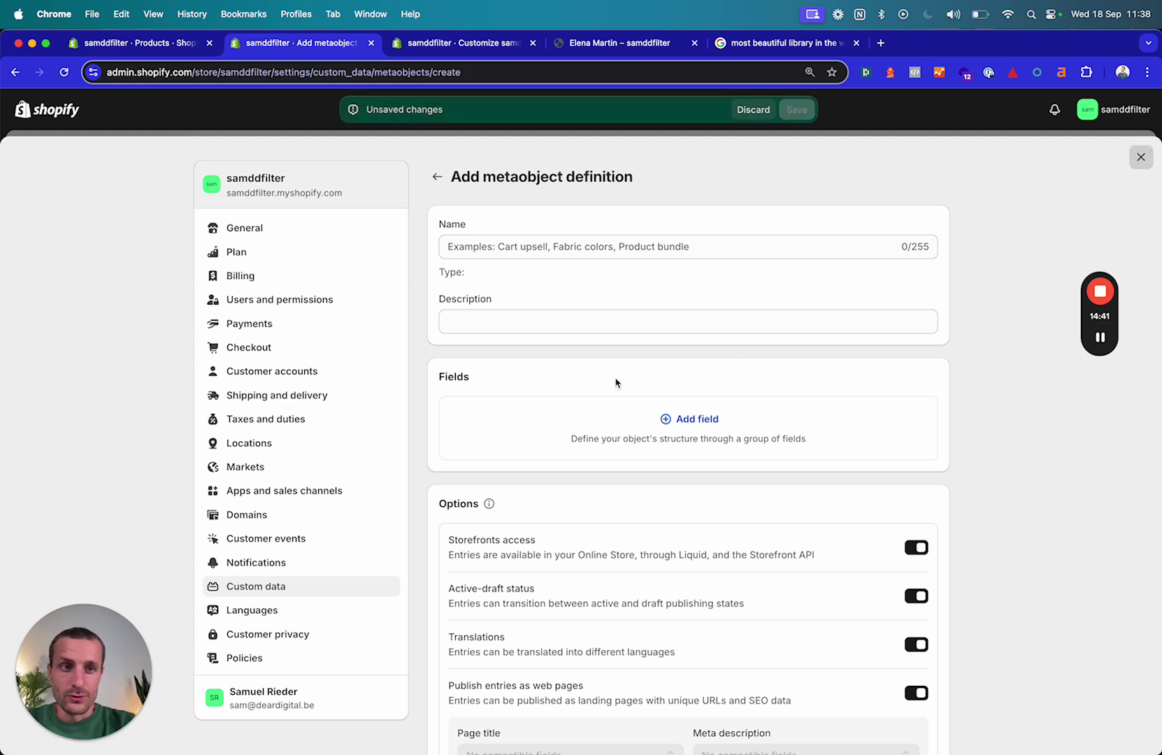
click(749, 112)
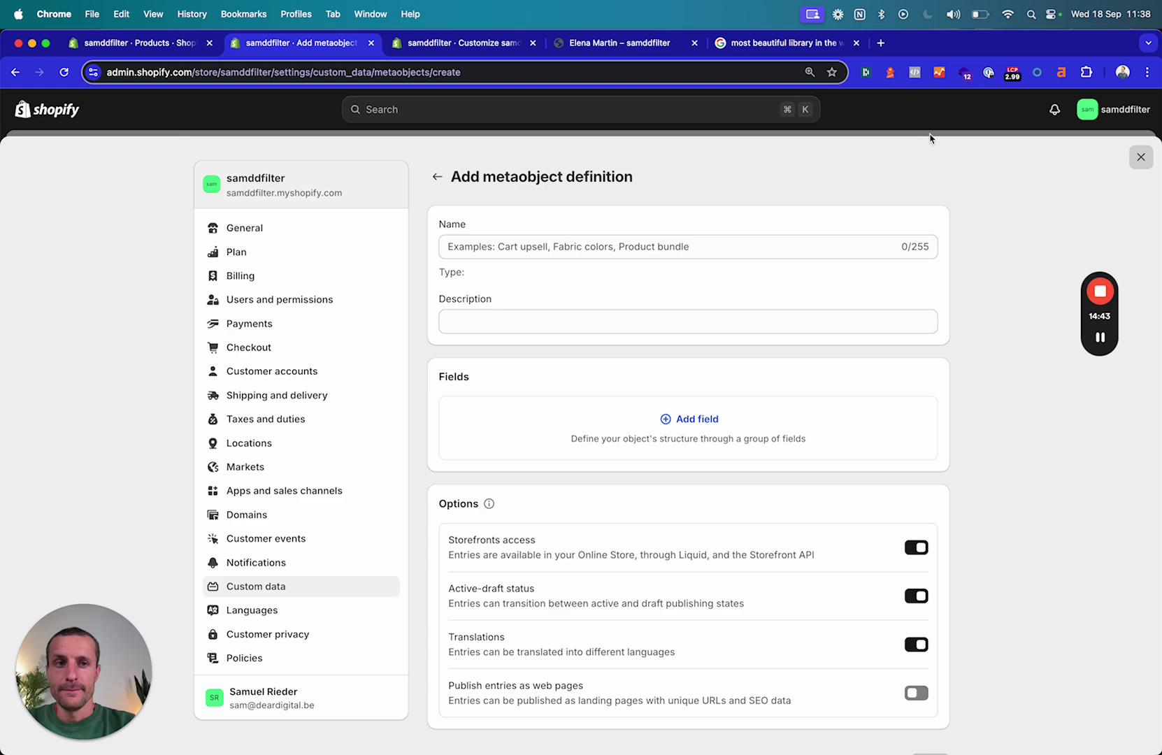
- Close the new metaobject definition and view the storefront's Authors listing page with its filters and author cards
click(1141, 156)
scroll(367, 512, down, 2)
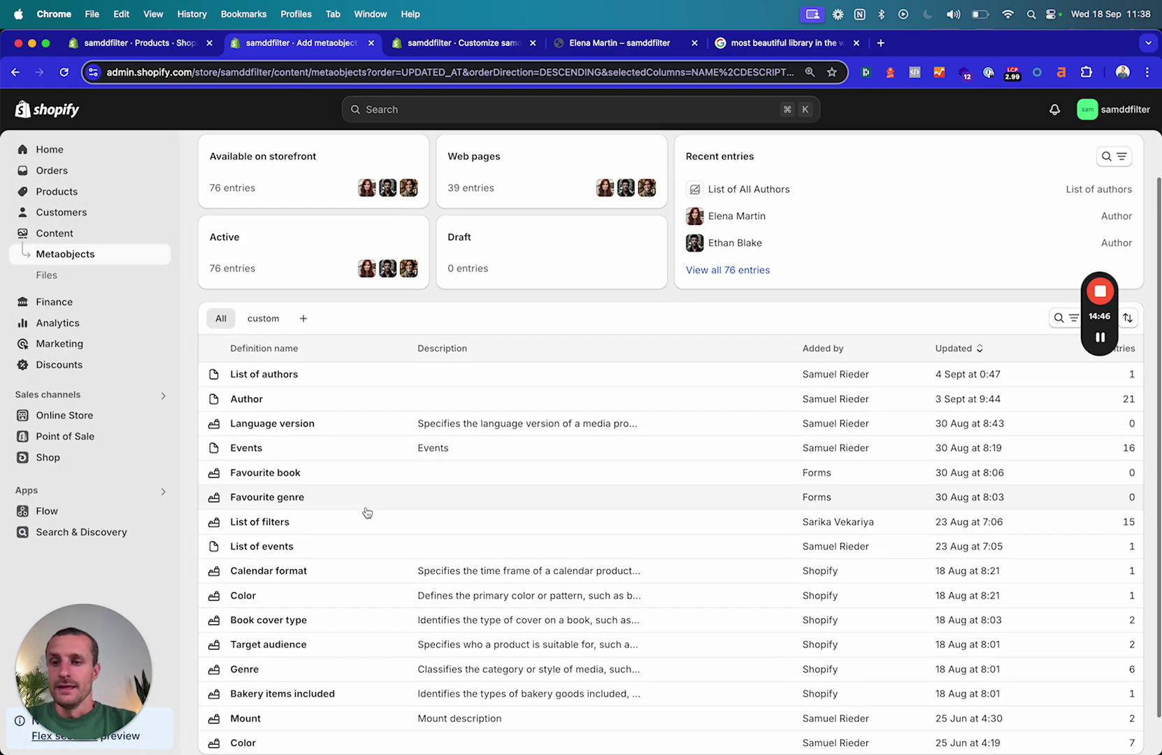
click(614, 42)
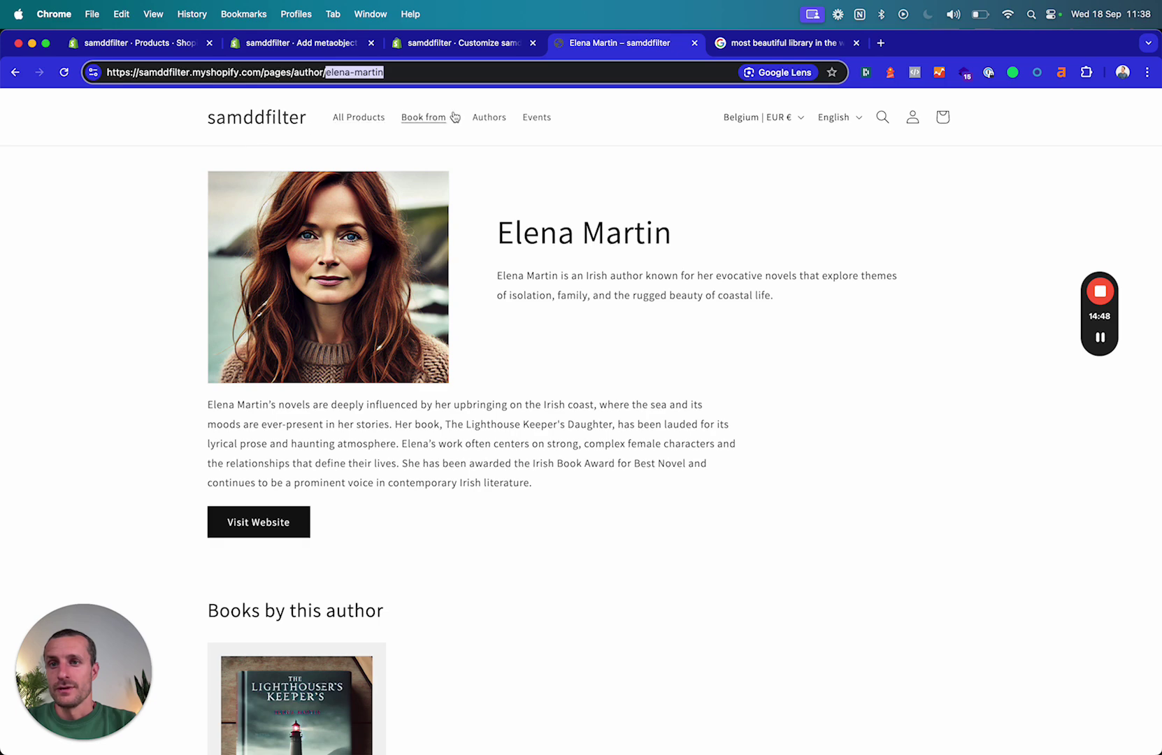
click(488, 117)
scroll(594, 537, down, 2)
scroll(594, 537, up, 2)
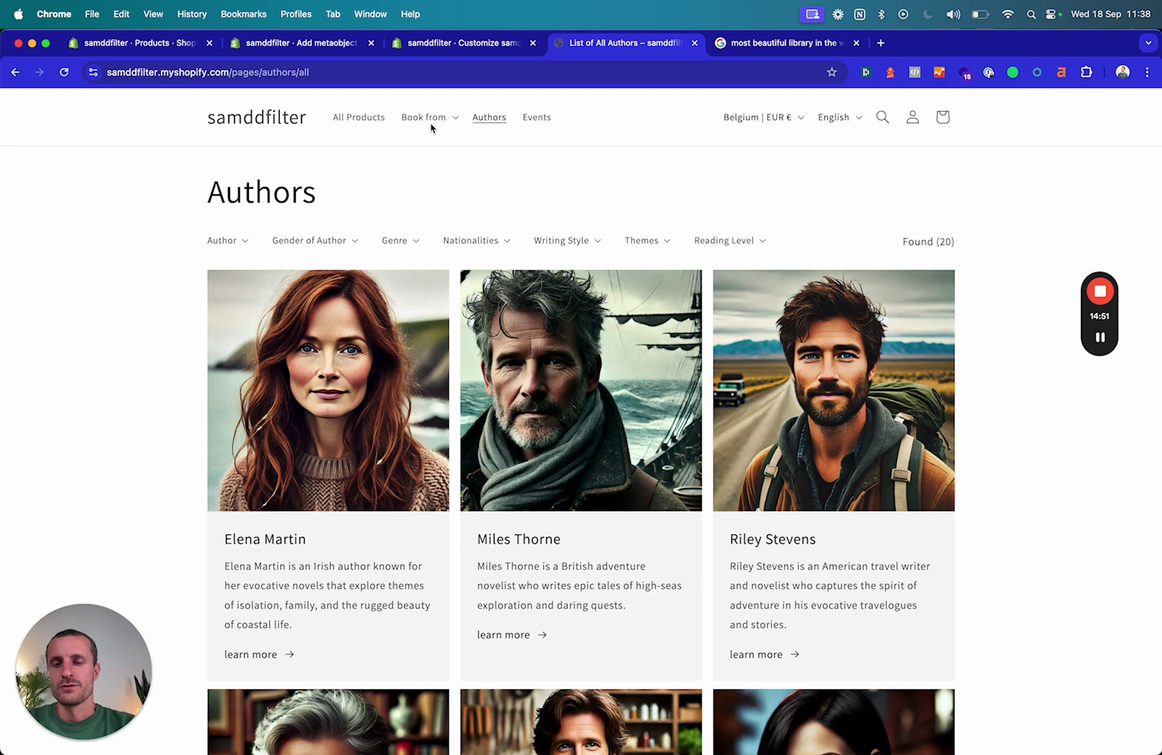
- Return to the admin's metaobject list and open the definition settings of List of authors
click(475, 45)
click(362, 44)
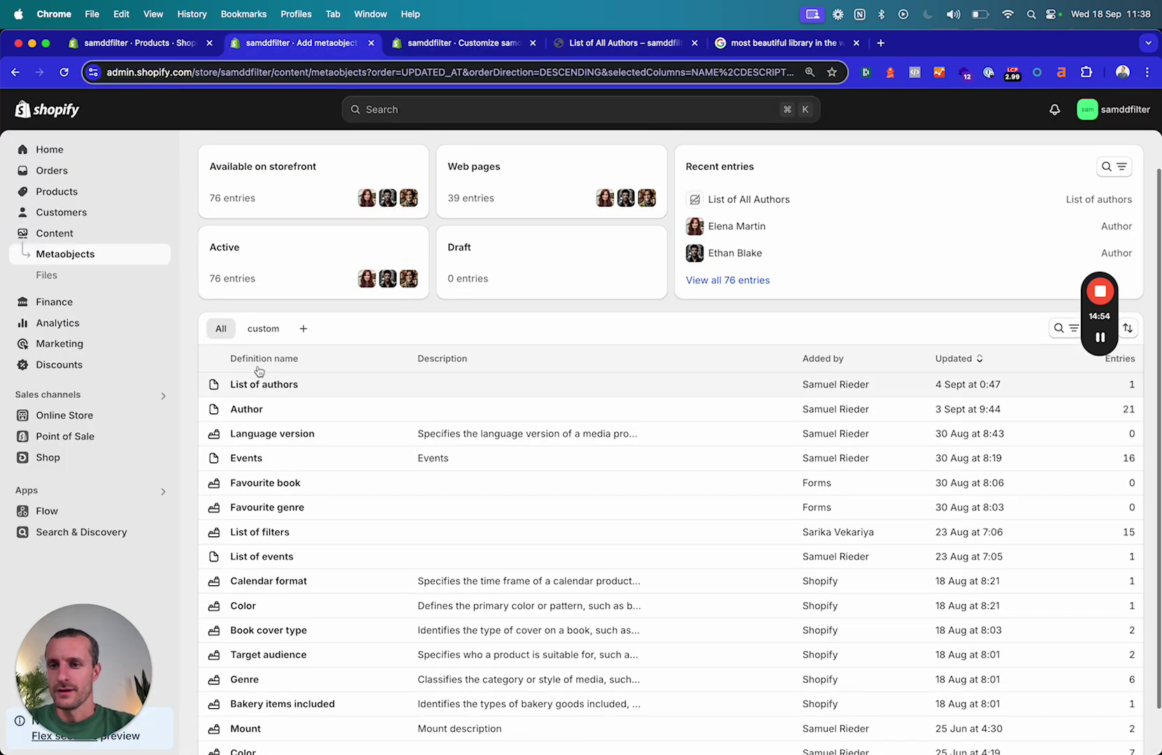
scroll(257, 370, down, 3)
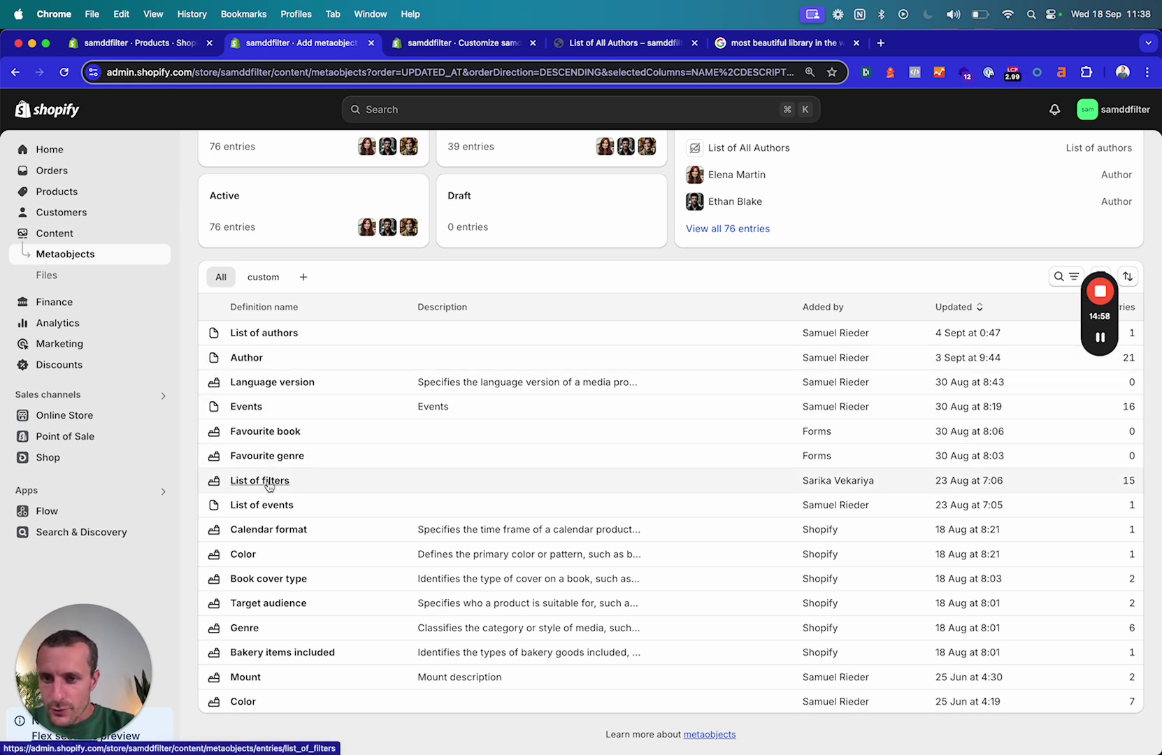
click(260, 332)
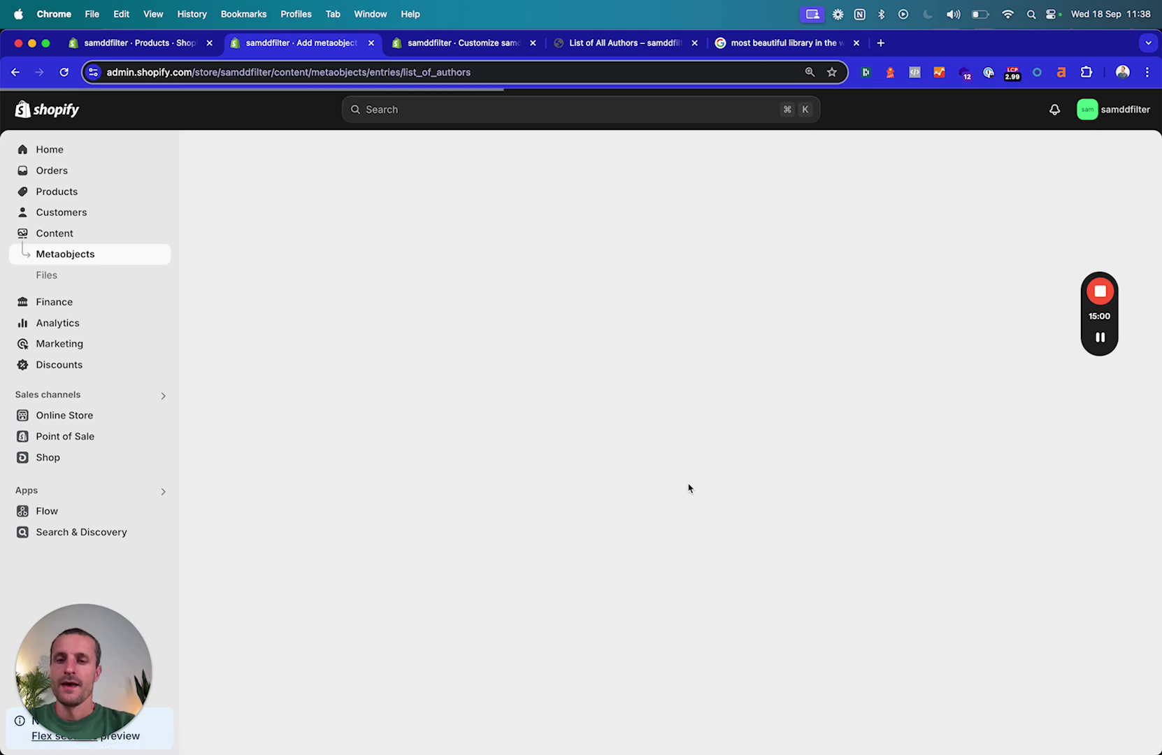
click(1032, 160)
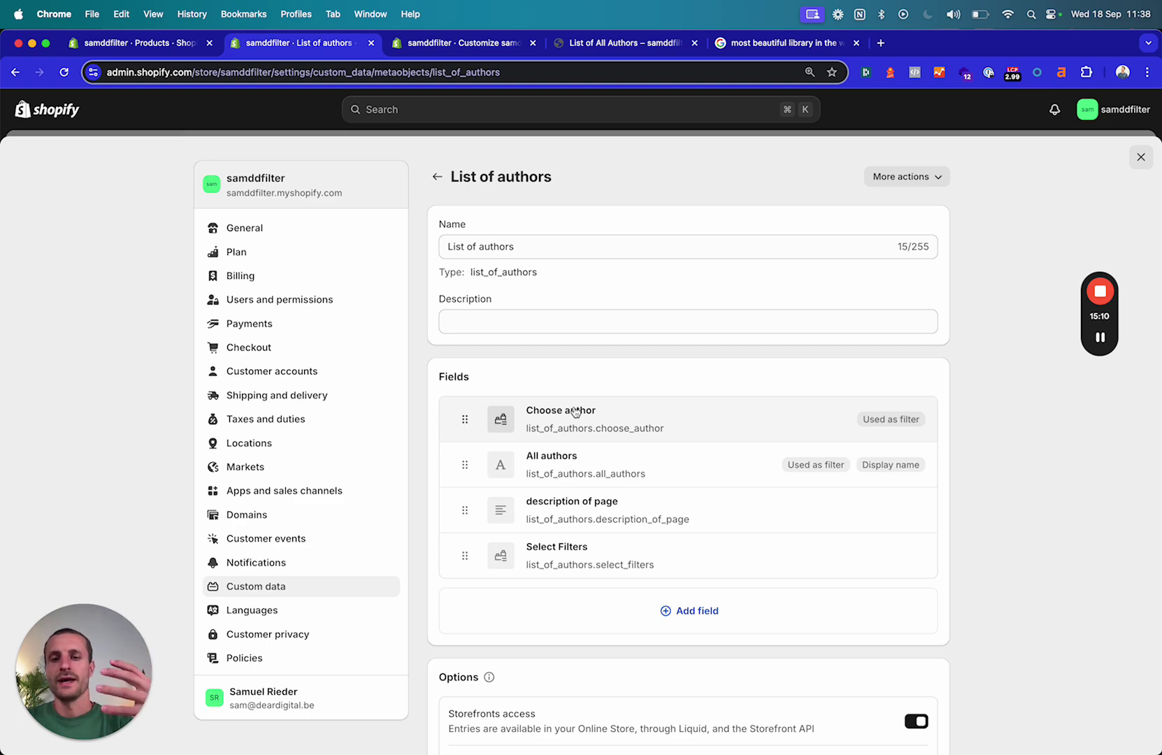
- Review the List of authors definition's fields and web page publishing options, comparing them with the storefront's Authors page
scroll(575, 412, down, 8)
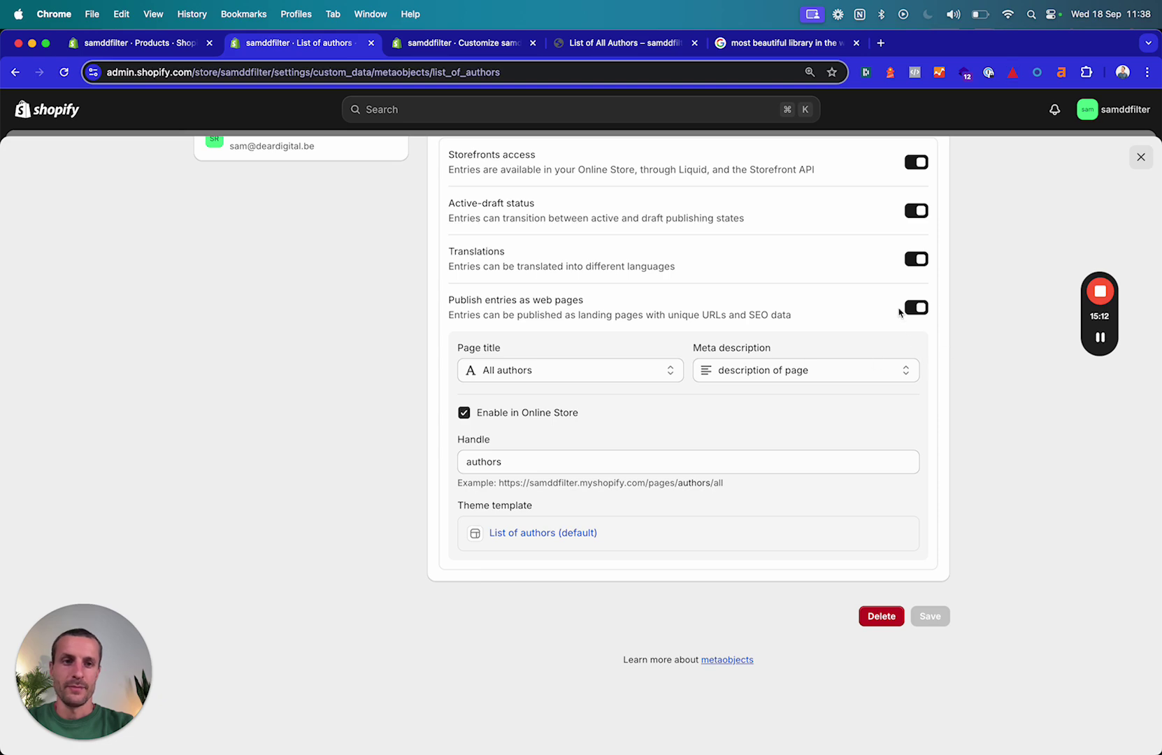
scroll(831, 371, up, 6)
click(616, 44)
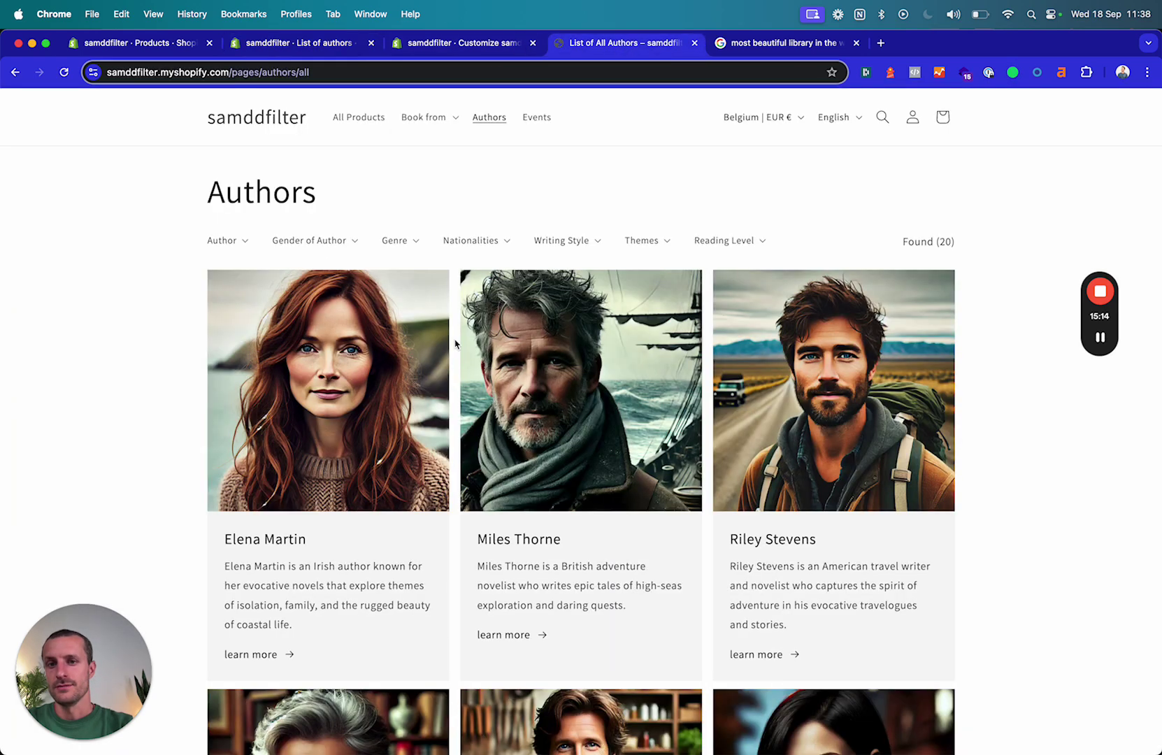
click(446, 44)
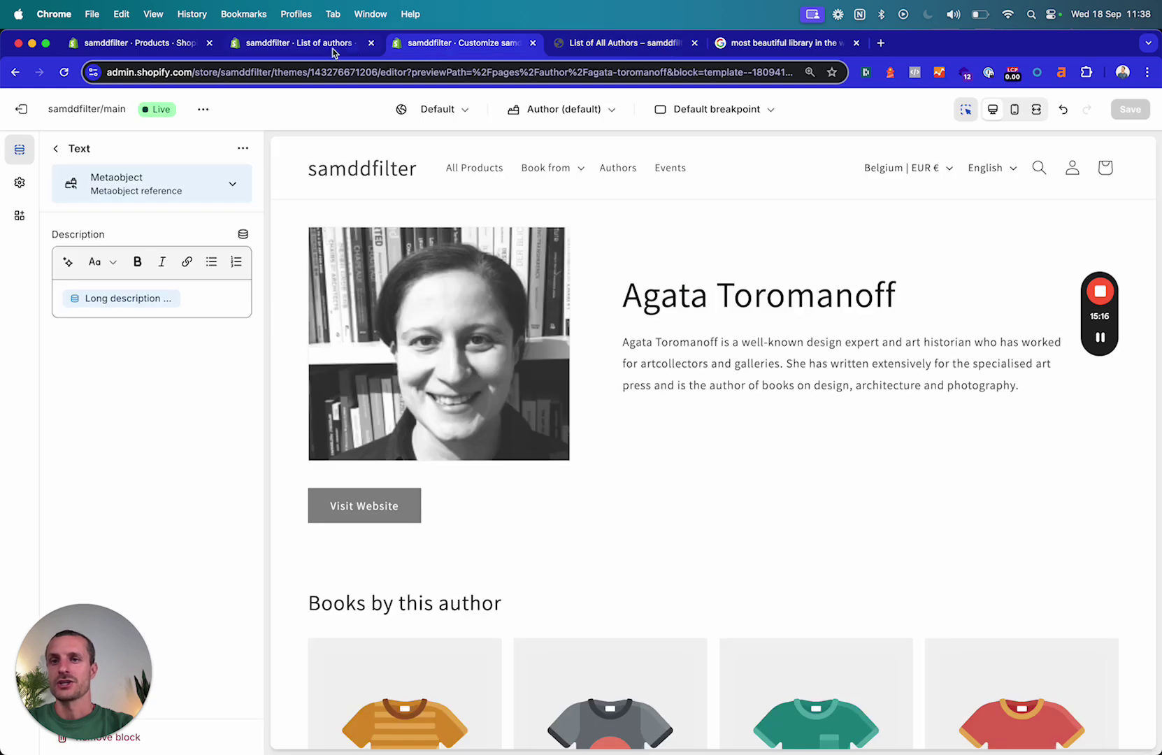
click(332, 45)
scroll(683, 620, up, 2)
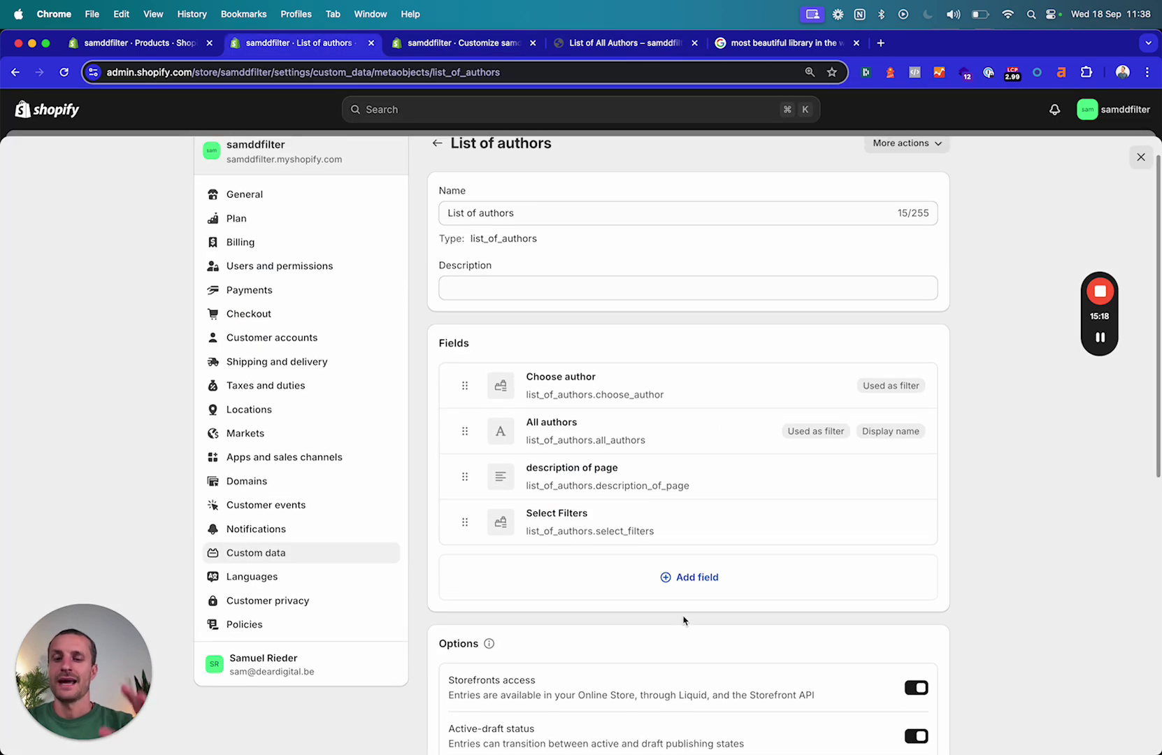
scroll(683, 619, up, 1)
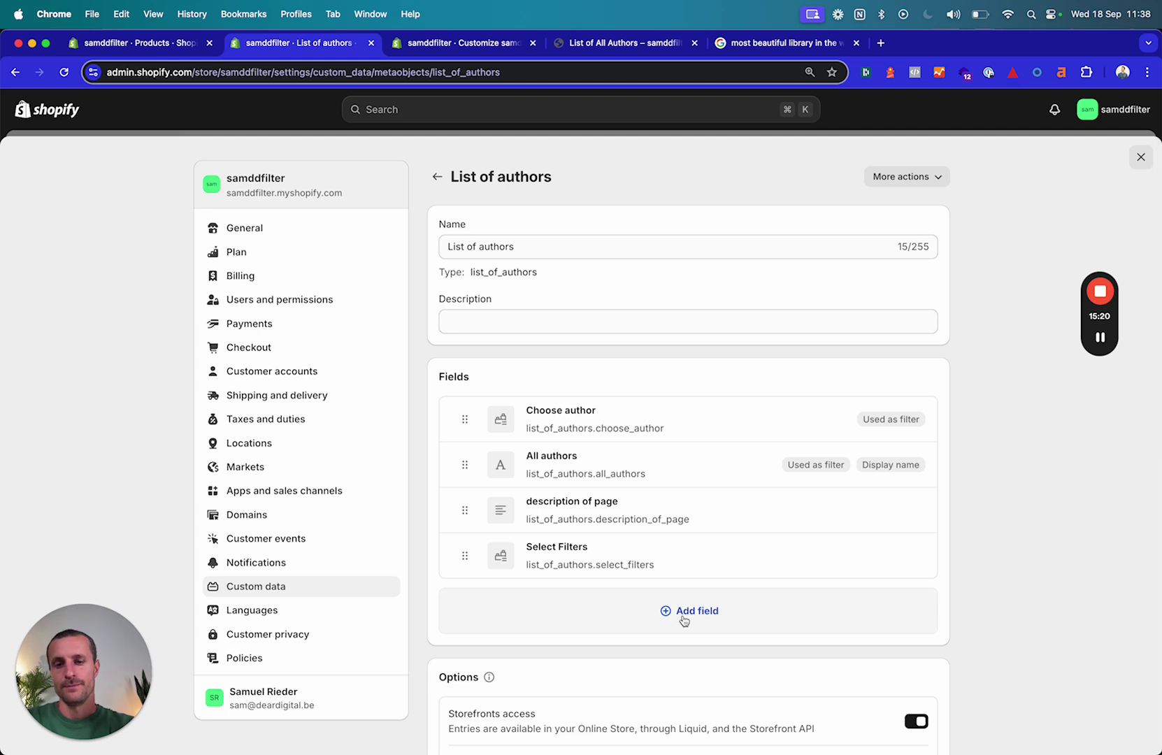
- Inspect the settings of the Choose author metaobject field, then close the field and the List of authors definition unchanged
click(641, 423)
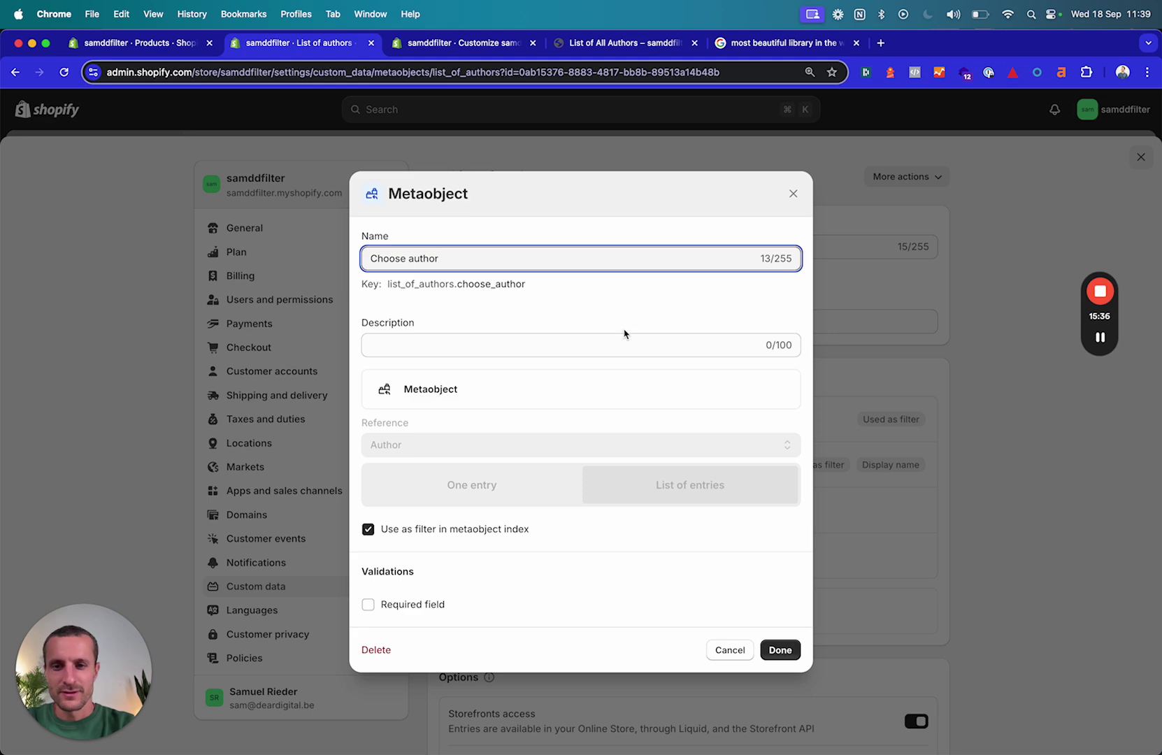
click(793, 194)
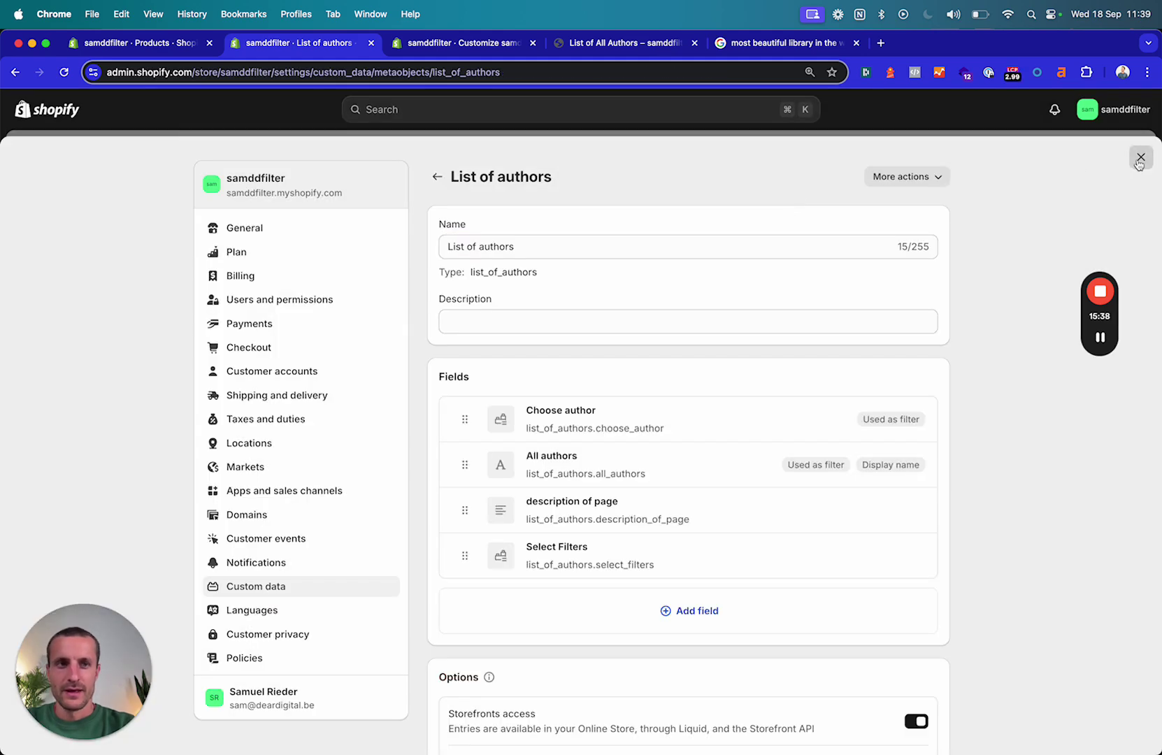
click(1140, 157)
- Switch the theme editor to the List of authors (default) metaobject template
click(474, 40)
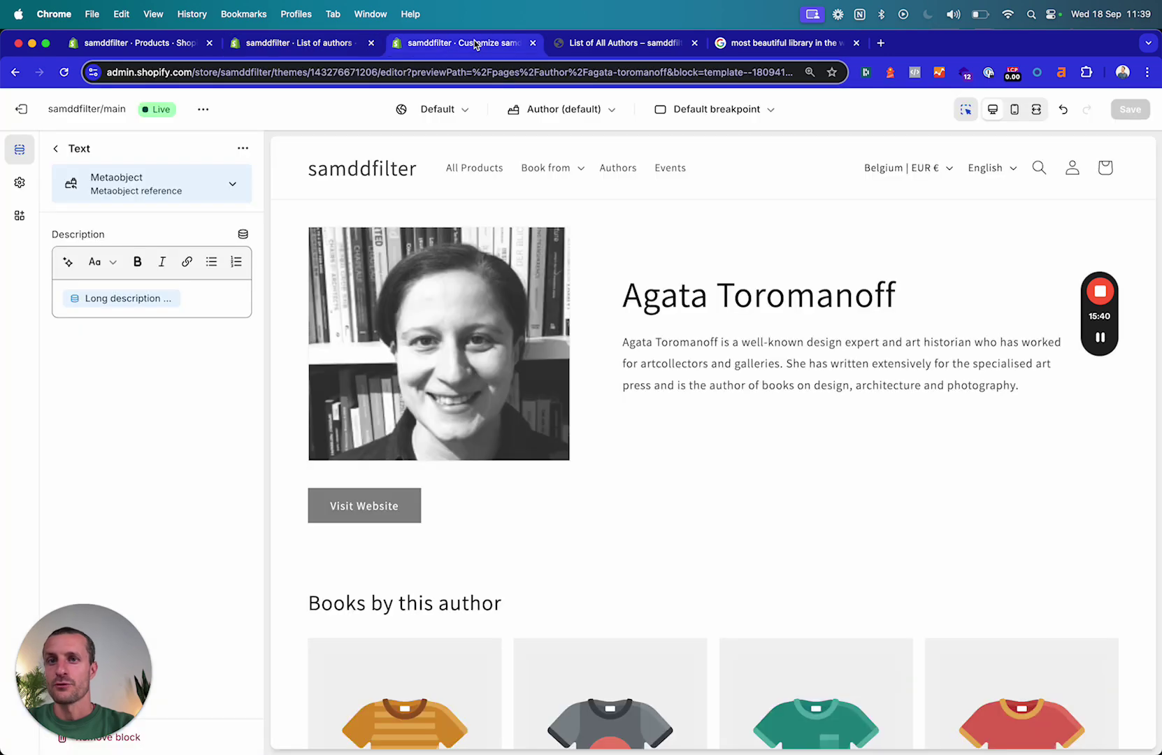
click(596, 114)
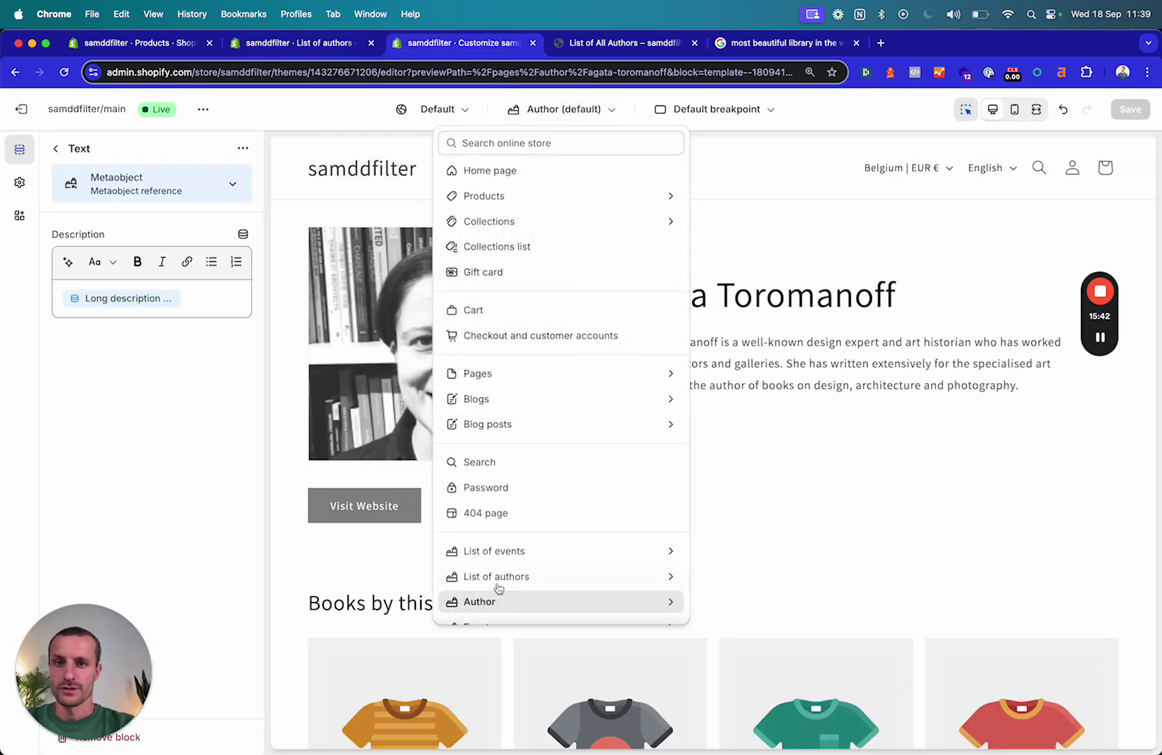
scroll(517, 573, down, 2)
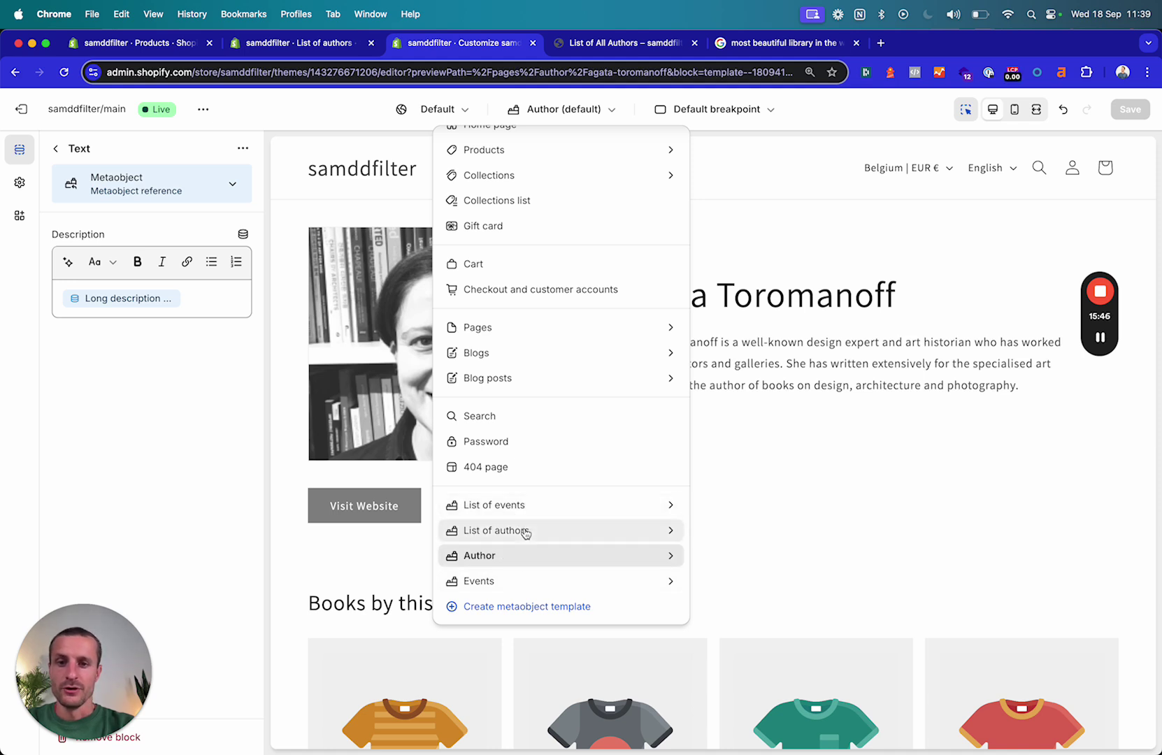
click(525, 531)
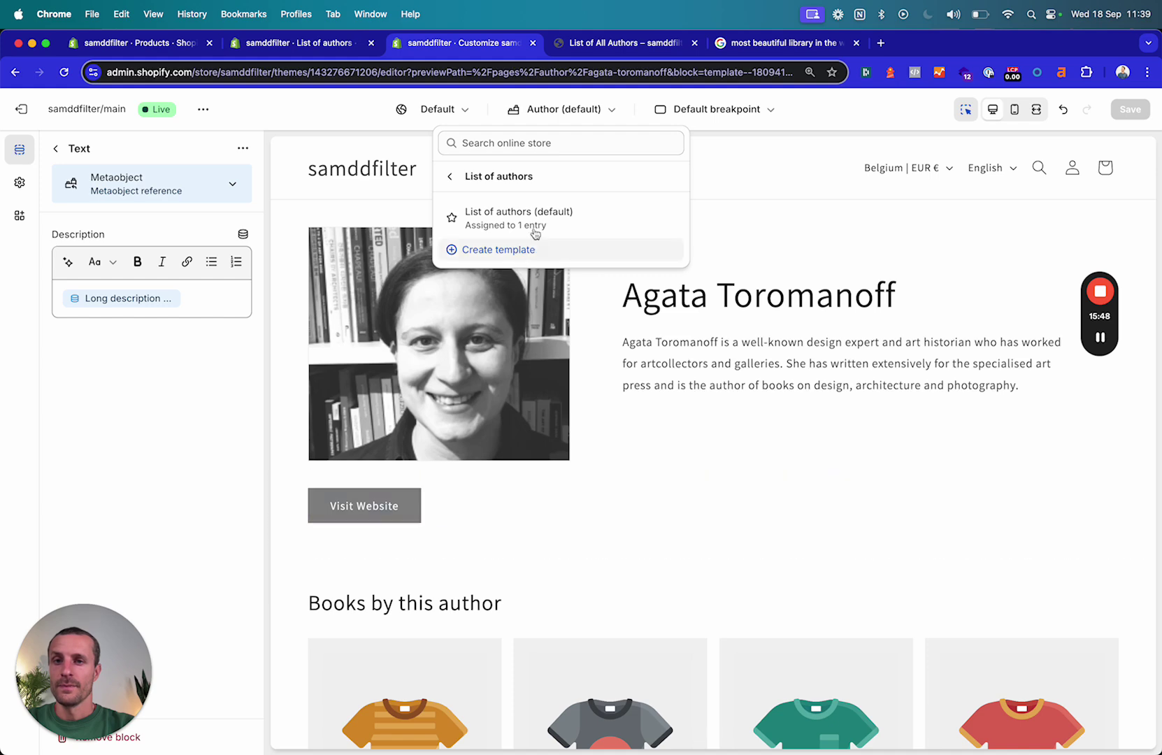
click(520, 212)
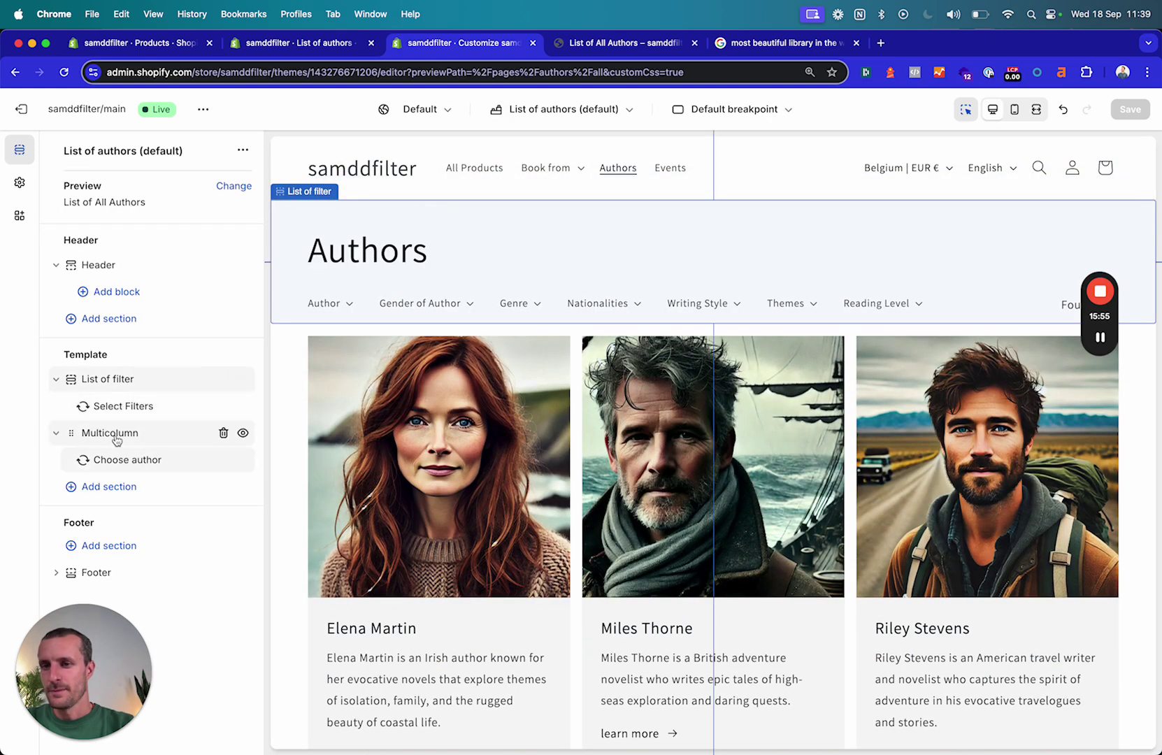
- Inspect the Multicolumn section's settings, return to the section list and review the authors page preview
click(116, 434)
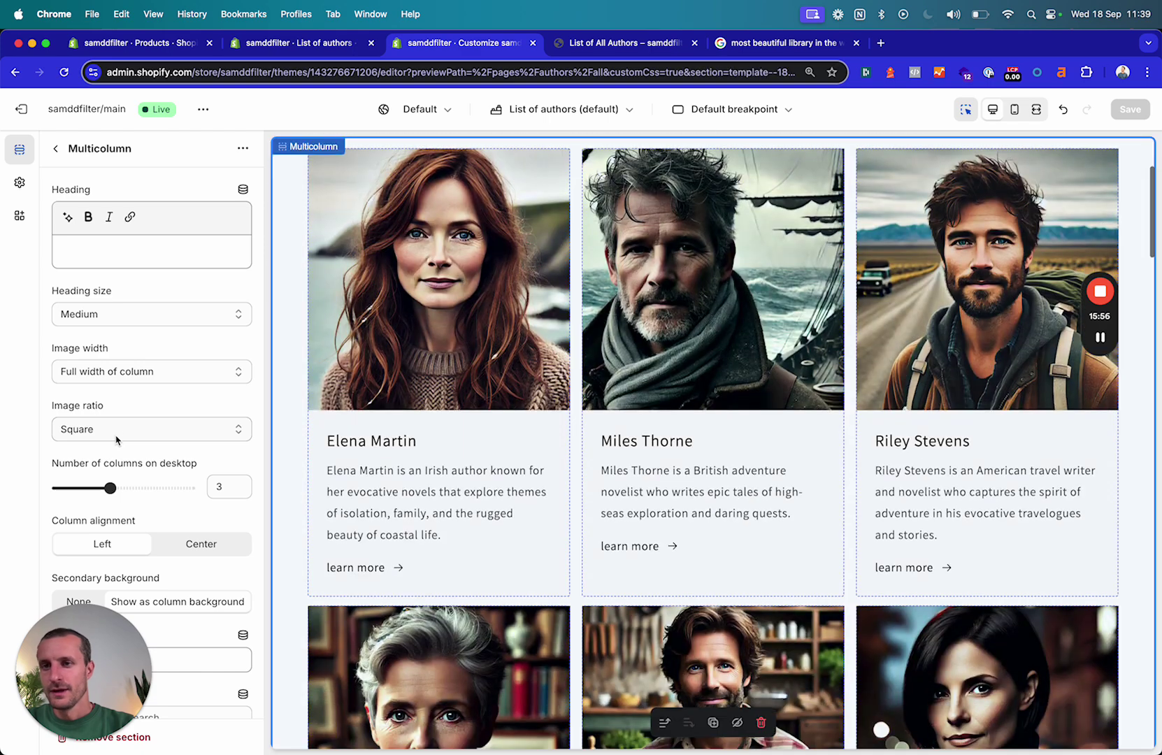
click(57, 148)
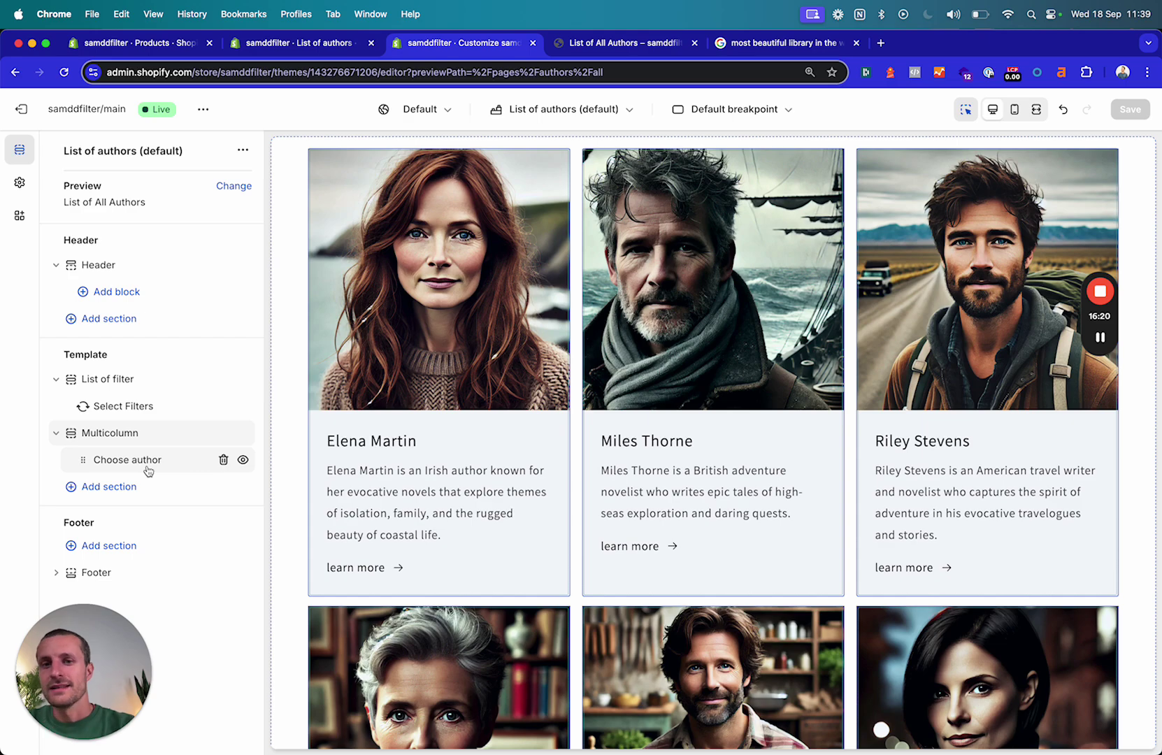
scroll(695, 467, down, 8)
scroll(682, 405, up, 10)
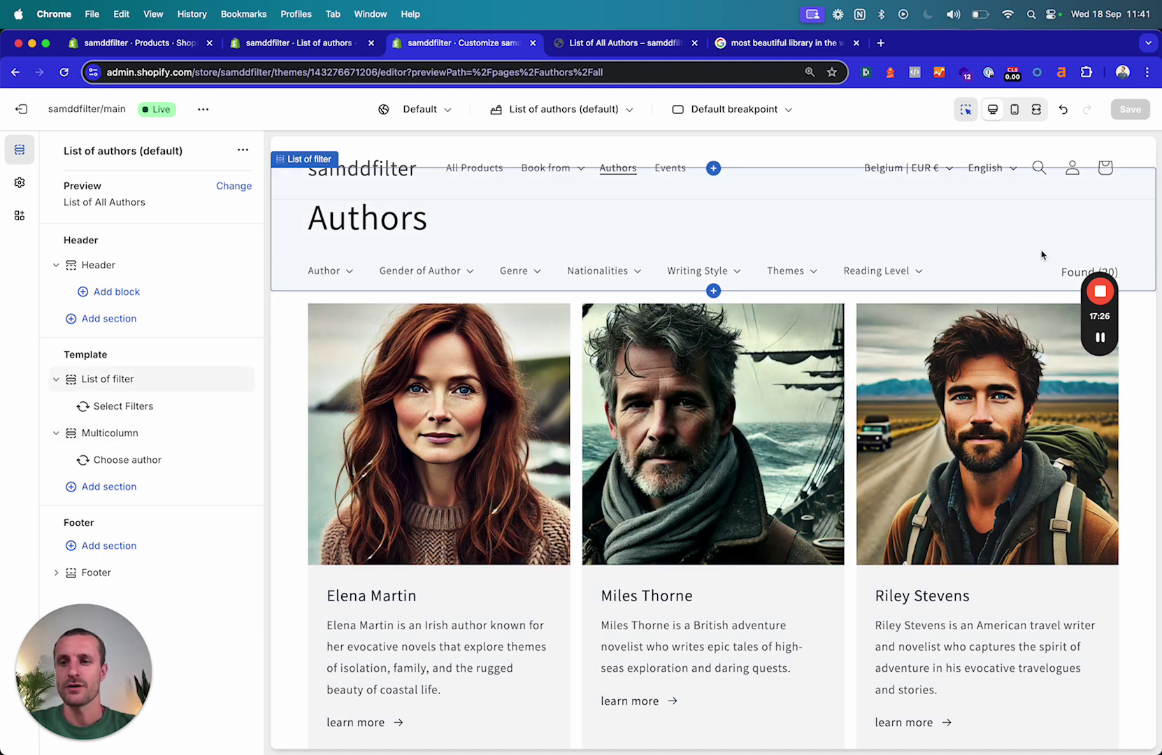
mouse_move(1100, 292)
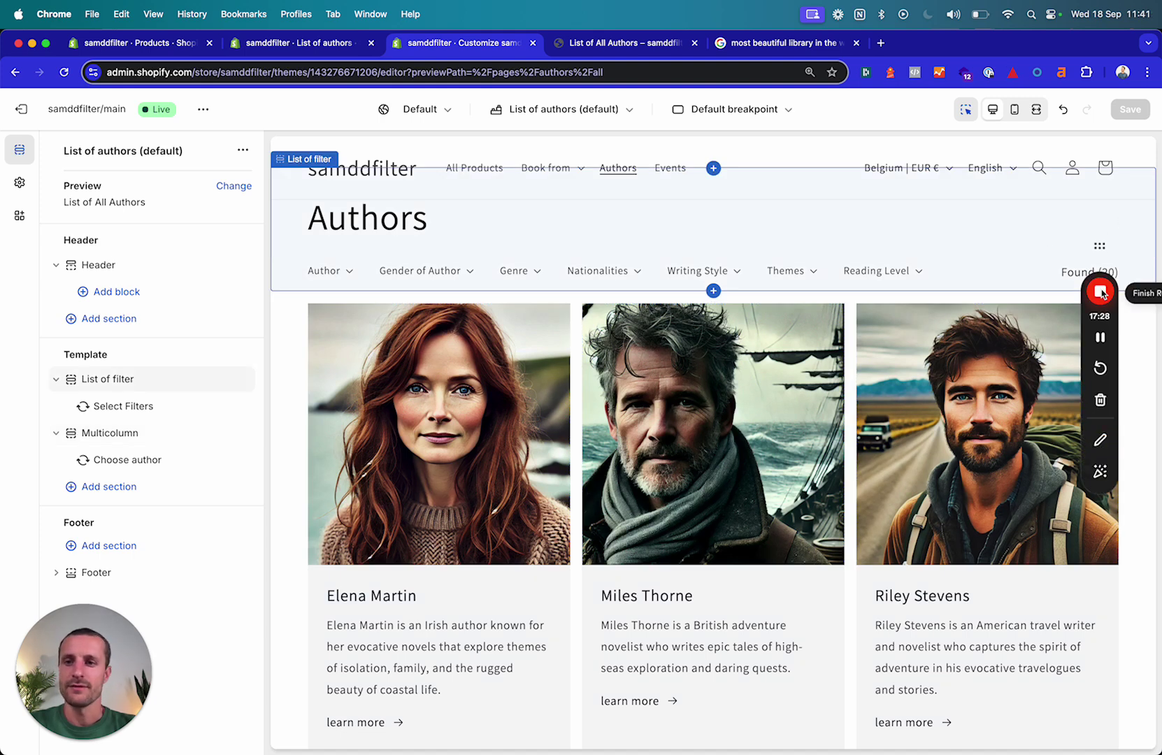